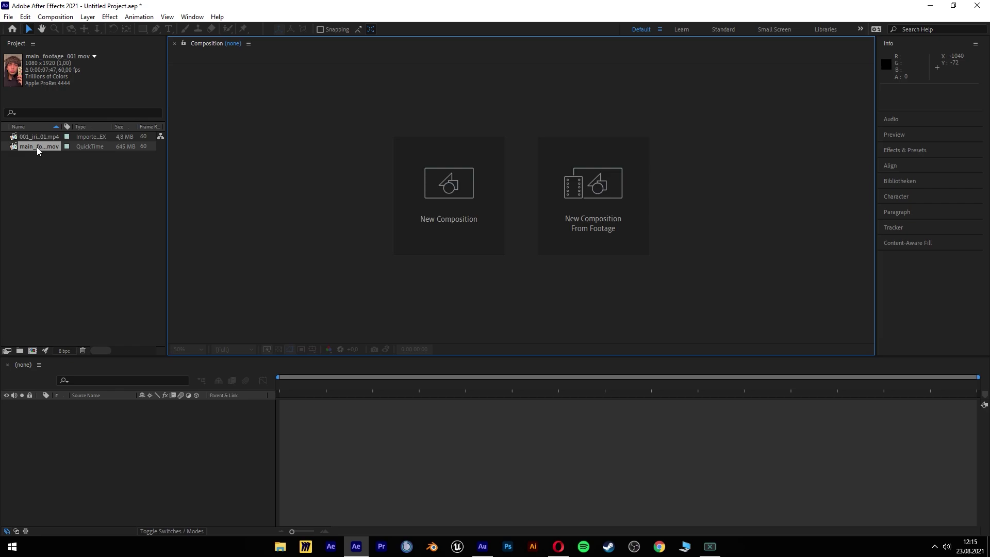
Set the out point of main_footage_001.mov at 0:00:04:42 and create a new composition from the trimmed clip.
double_click(38, 147)
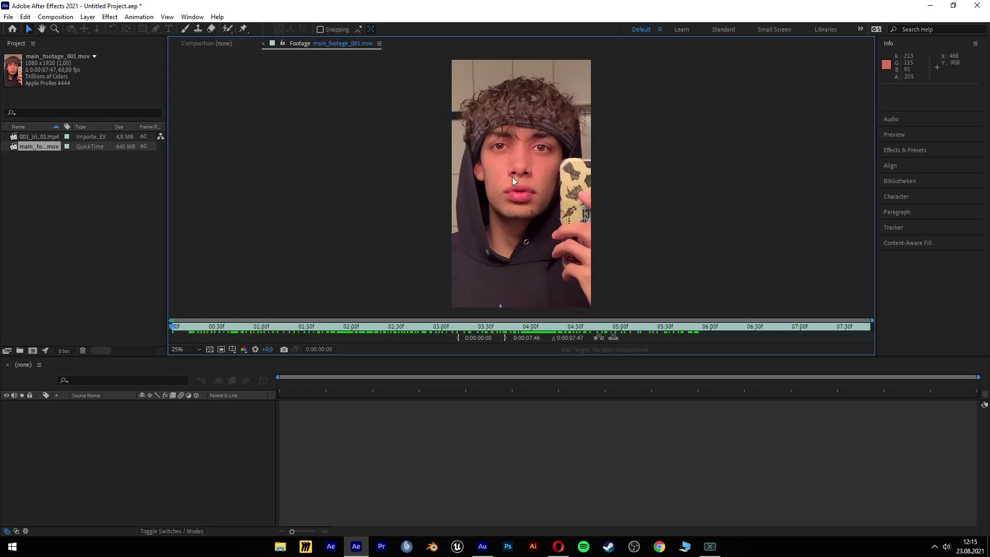
drag(180, 328, 595, 324)
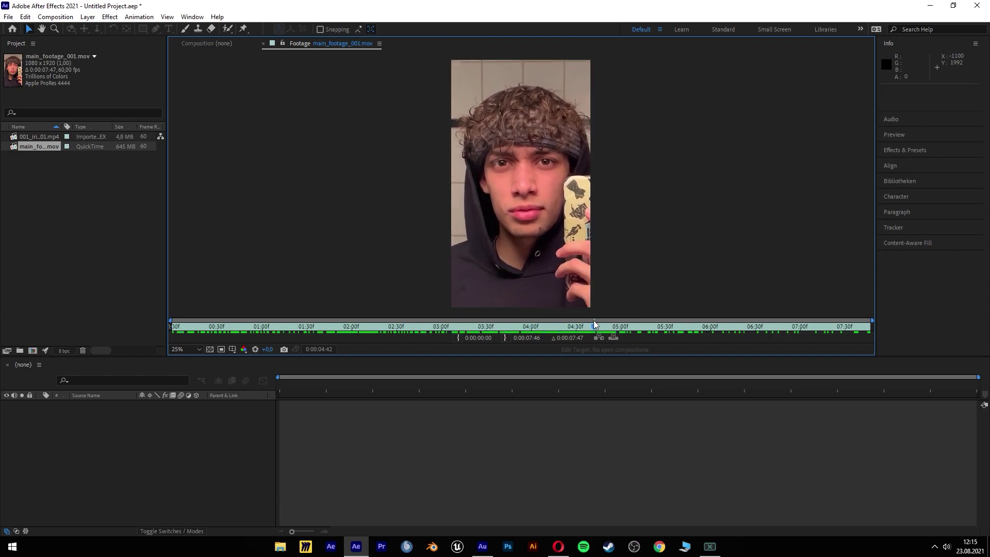
click(505, 338)
drag(34, 150, 34, 350)
scroll(483, 191, down, 1)
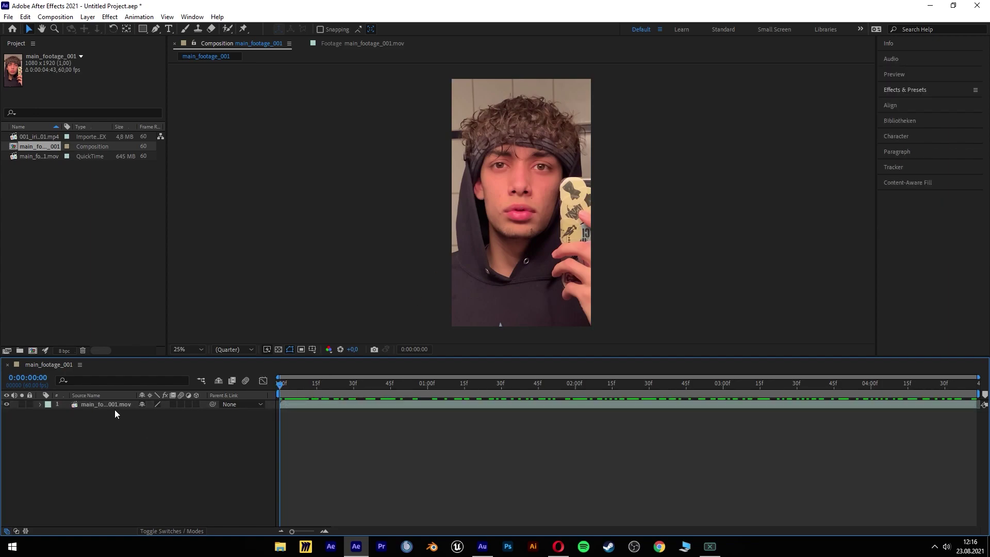
Apply Boris FX Mocha tracking to the footage layer, launch Mocha AE and dismiss the registration form.
click(115, 405)
click(128, 17)
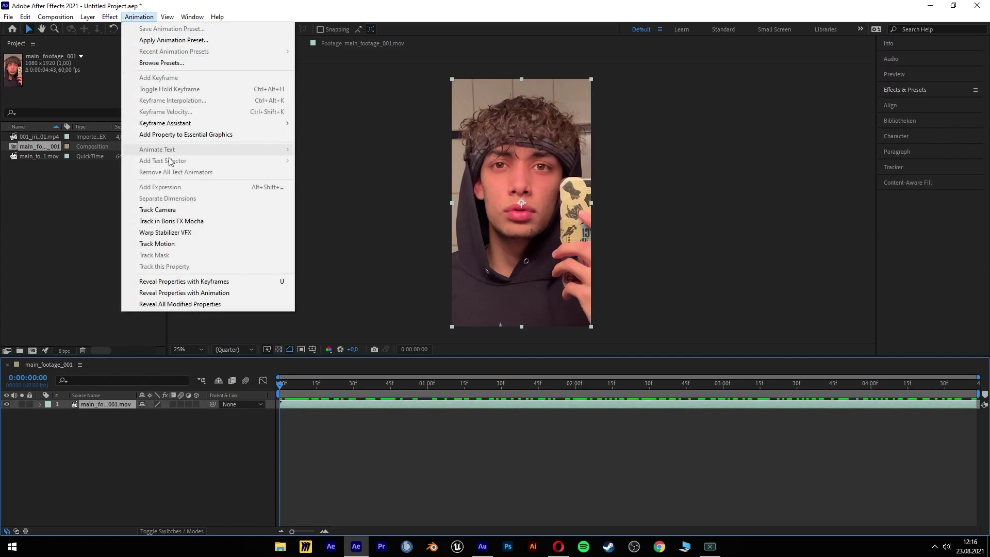
click(195, 222)
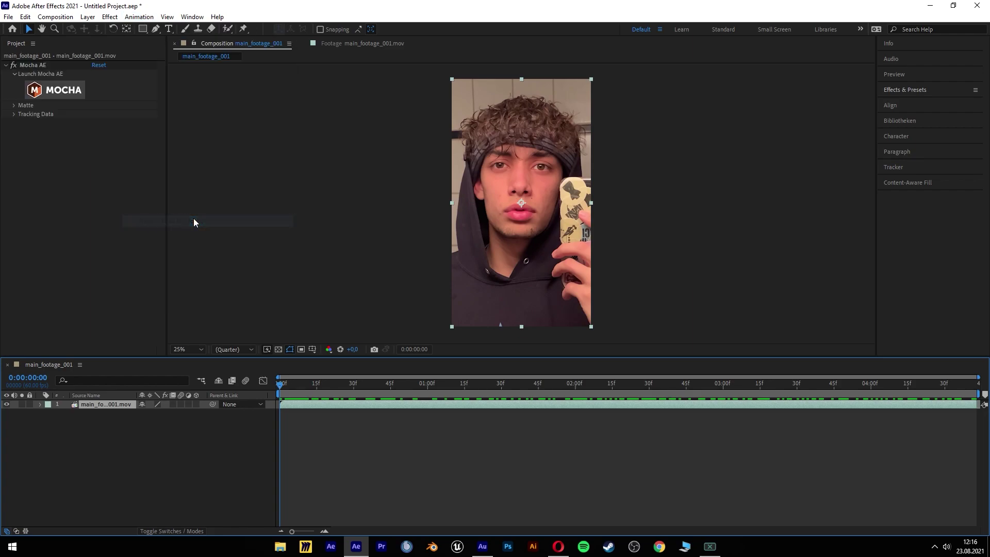
click(64, 91)
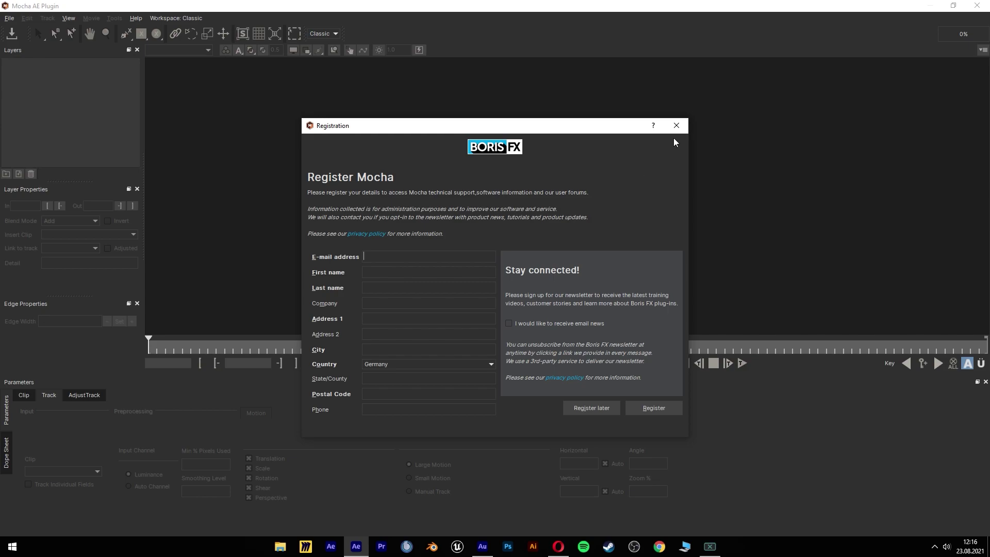
click(676, 126)
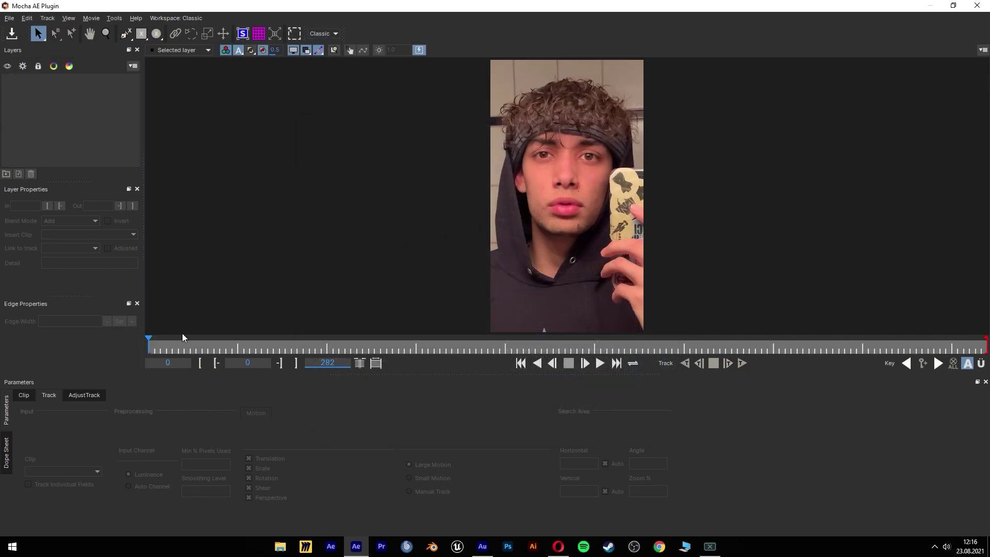
Draw a closed eight-point X-Spline around the iris of the eye on the image's left side at frame 0.
click(101, 37)
click(569, 198)
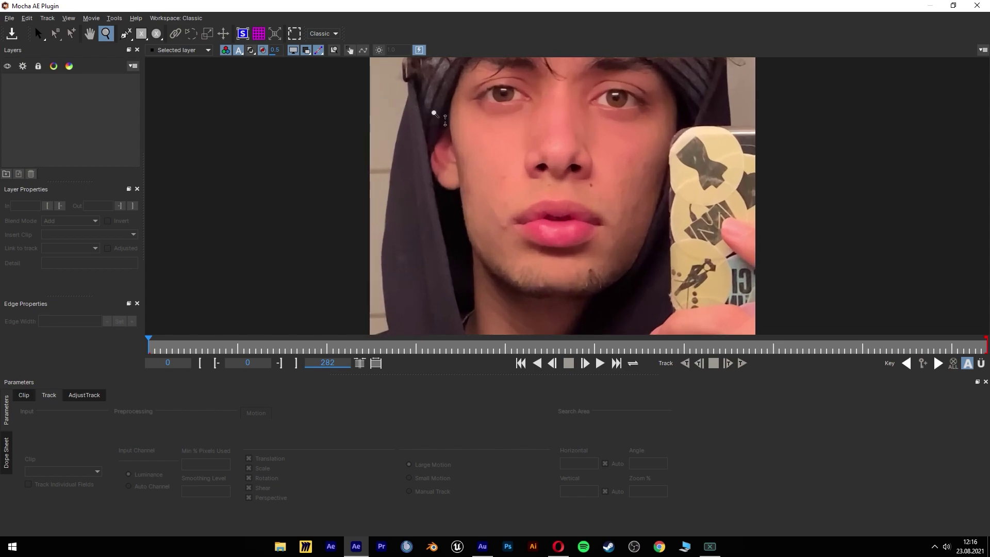
click(90, 33)
click(106, 33)
click(431, 196)
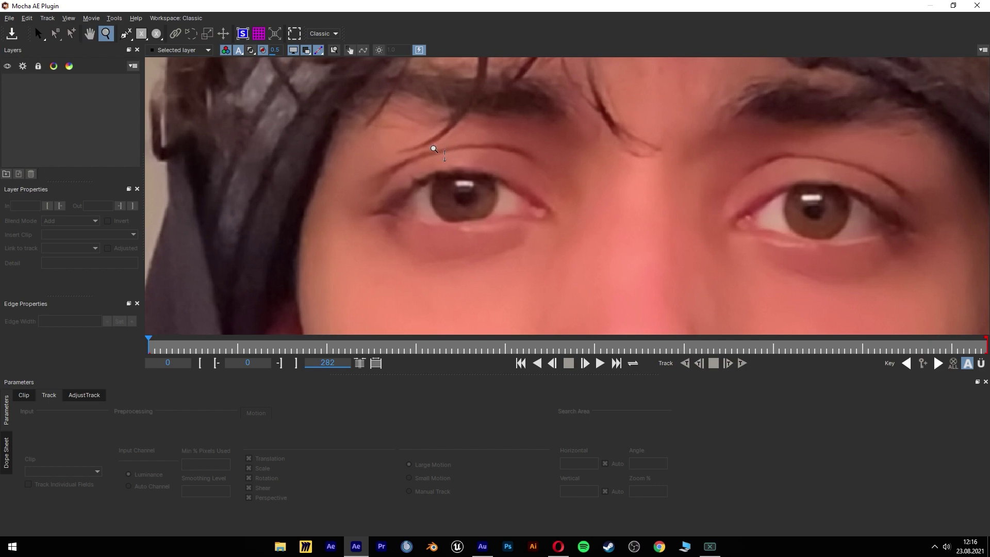
key(x)
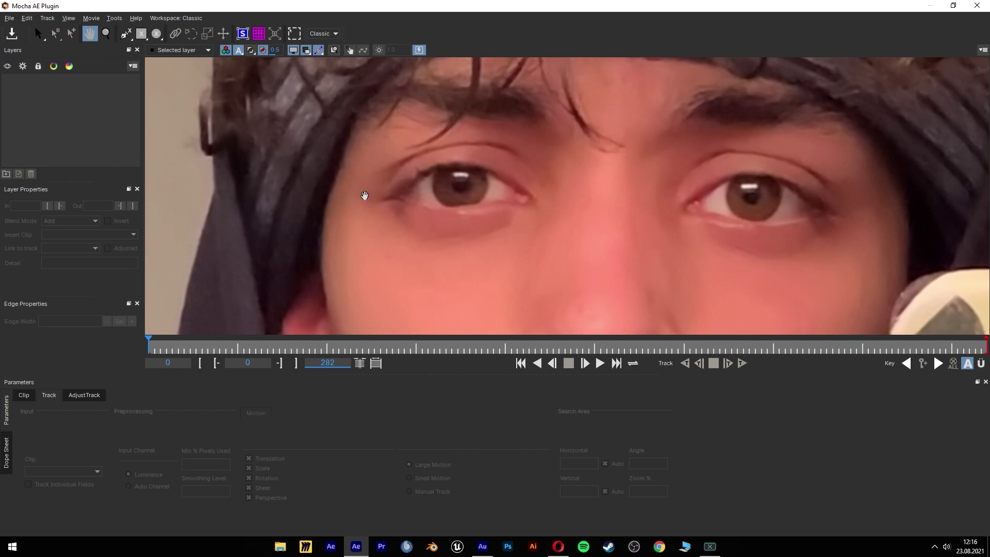
drag(457, 176, 371, 151)
click(126, 34)
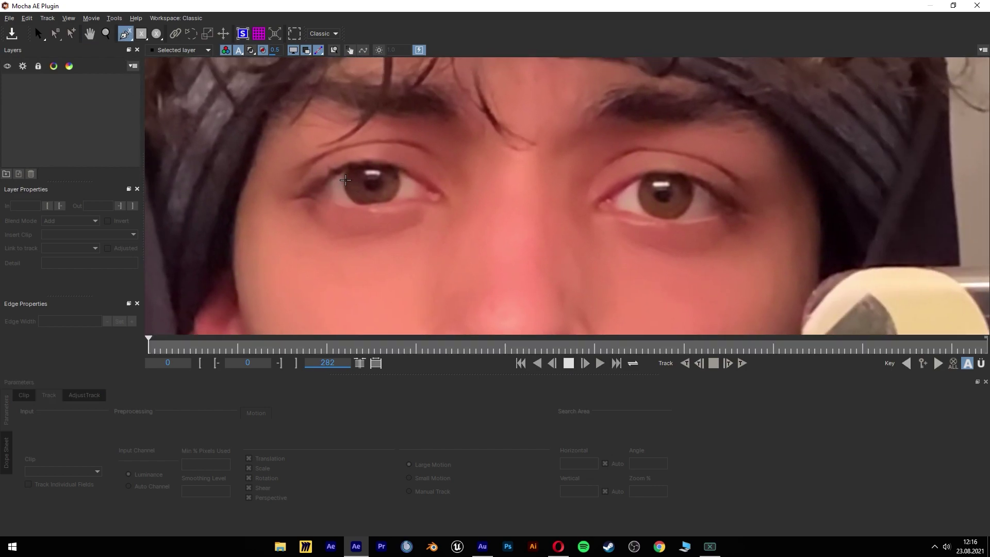
scroll(357, 176, up, 5)
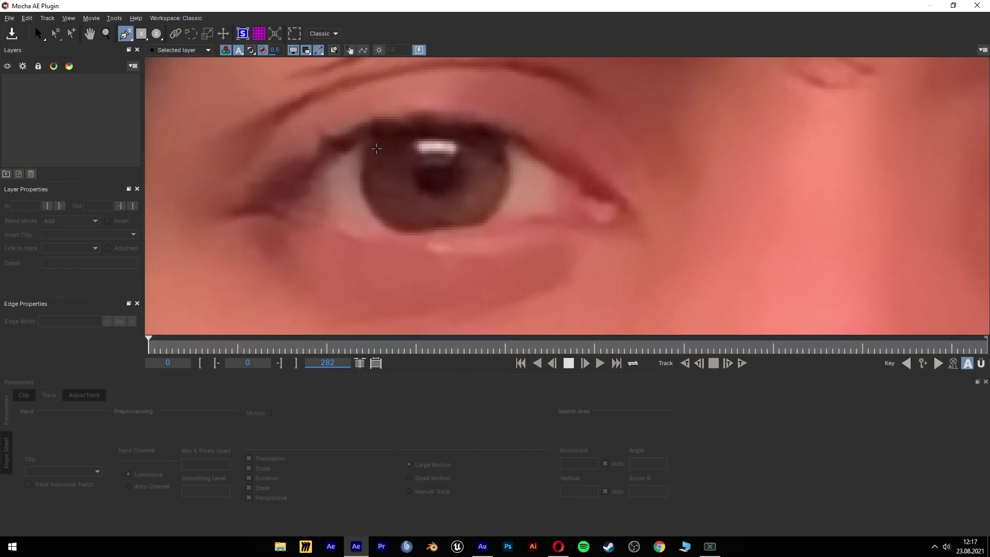
click(368, 137)
click(359, 186)
click(393, 237)
click(435, 229)
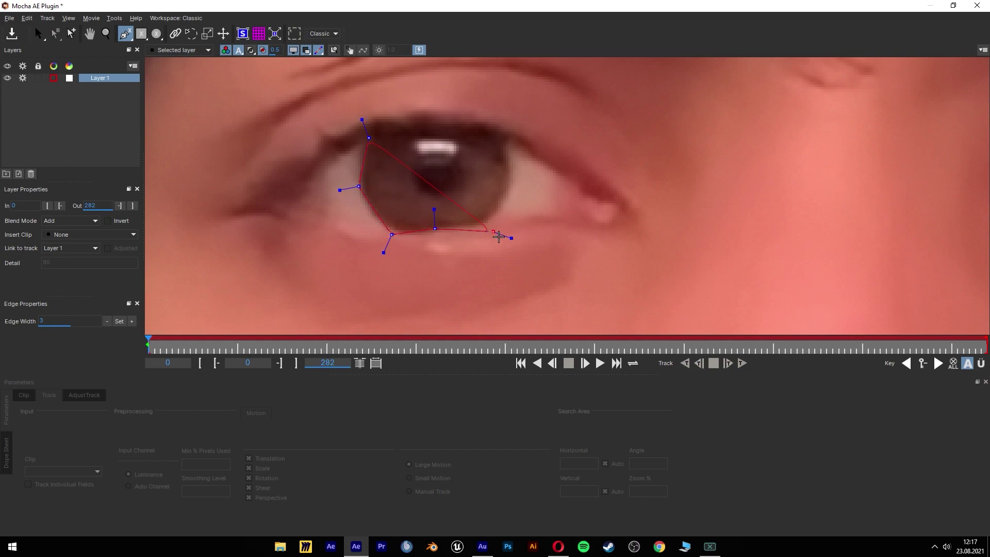
click(488, 226)
click(511, 176)
click(504, 134)
click(428, 120)
right_click(433, 126)
key(s)
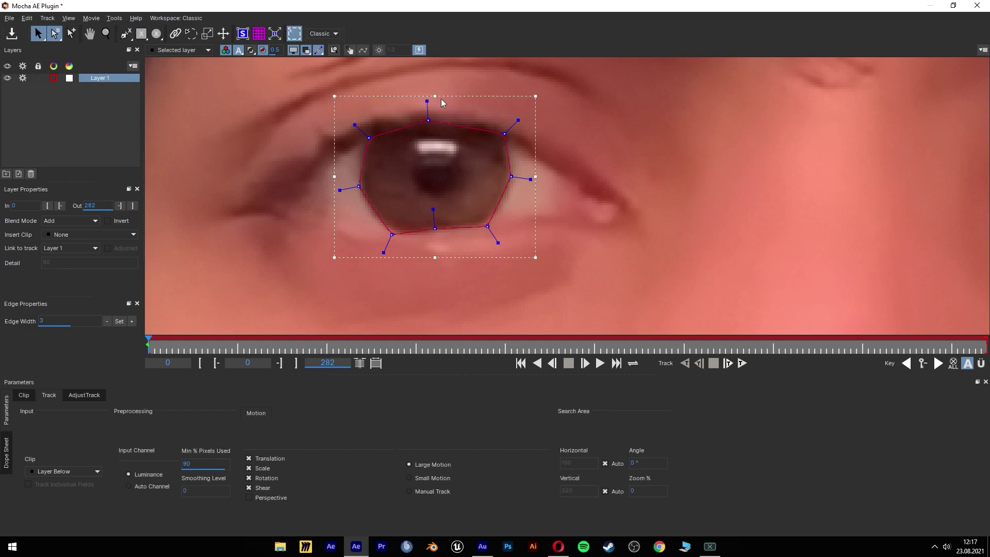
Adjust the spline's points and tension handles so it follows the iris edge smoothly at frame 0.
drag(431, 106, 436, 114)
mouse_move(523, 125)
mouse_down()
mouse_move(516, 133)
mouse_move(516, 121)
mouse_up()
drag(527, 183, 526, 192)
drag(499, 244, 499, 229)
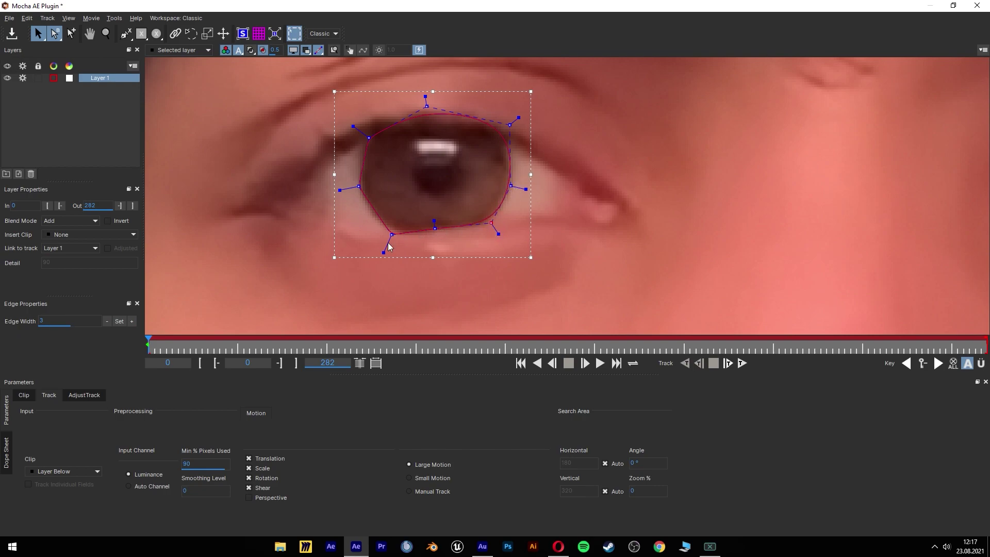
drag(385, 257, 395, 240)
drag(341, 192, 354, 190)
drag(356, 128, 360, 130)
drag(435, 213, 399, 241)
drag(360, 195, 361, 200)
drag(371, 136, 372, 136)
drag(426, 105, 427, 115)
drag(517, 127, 515, 132)
click(515, 189)
drag(513, 190, 489, 221)
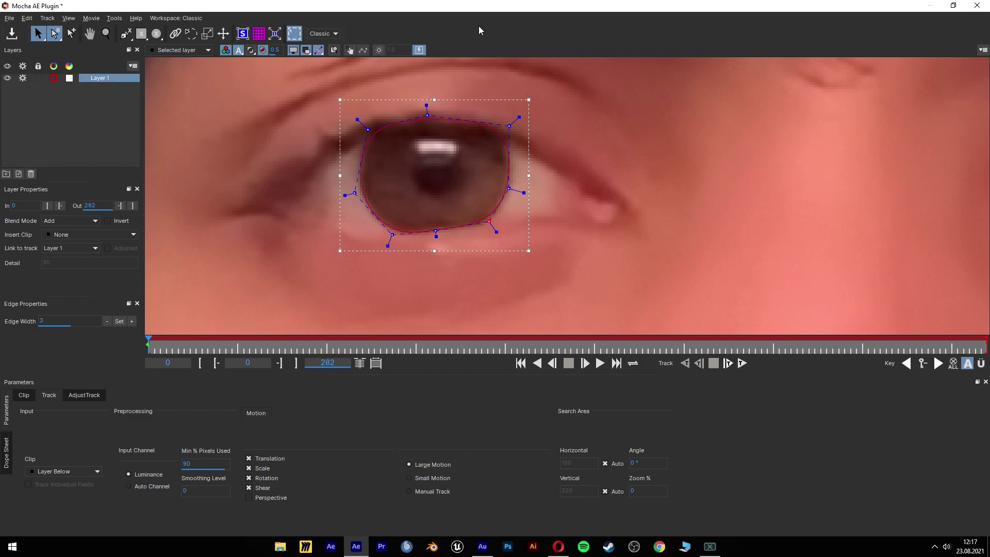
click(323, 34)
click(335, 46)
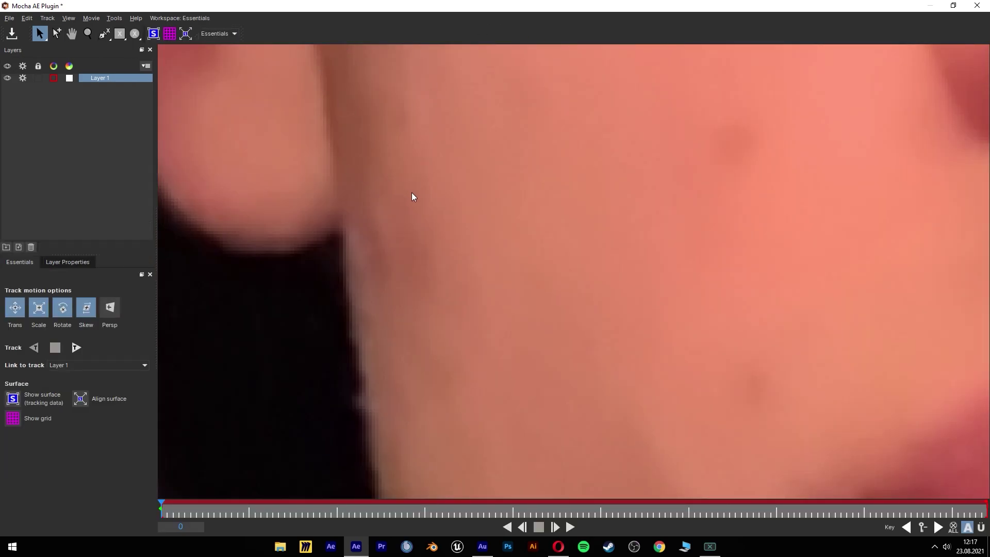
scroll(413, 193, down, 2)
scroll(413, 193, up, 2)
key(z)
drag(464, 187, 609, 393)
key(x)
drag(747, 218, 698, 271)
key(x)
drag(660, 174, 582, 211)
click(233, 34)
click(223, 50)
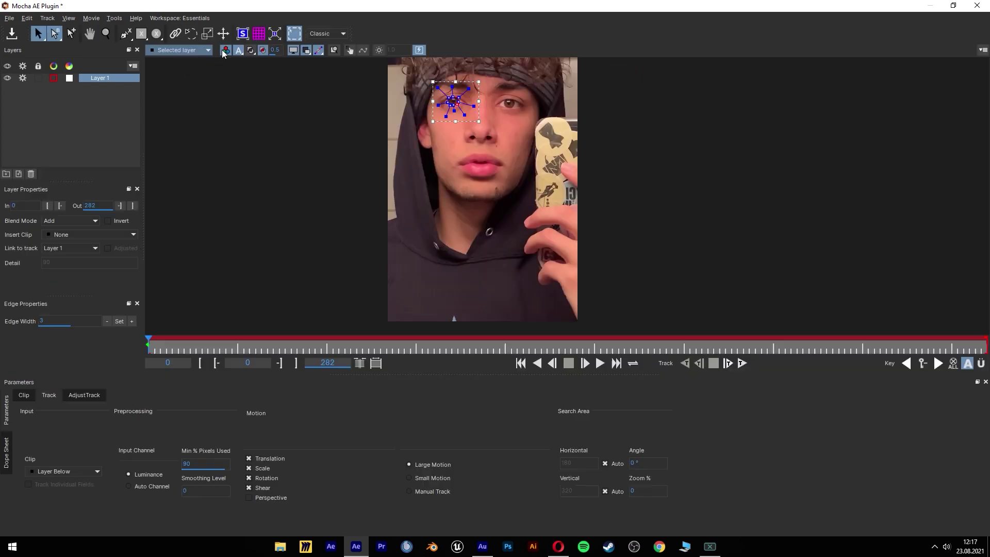
Track the Layer 1 iris shape forwards from frame 0 and stop the tracking at frame 62.
key(x)
drag(449, 119, 441, 163)
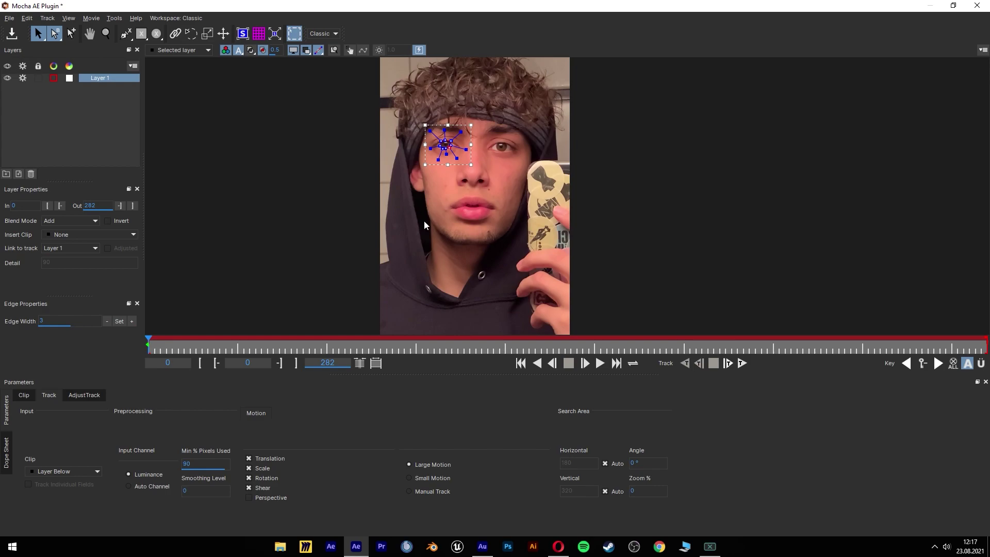
scroll(426, 227, up, 6)
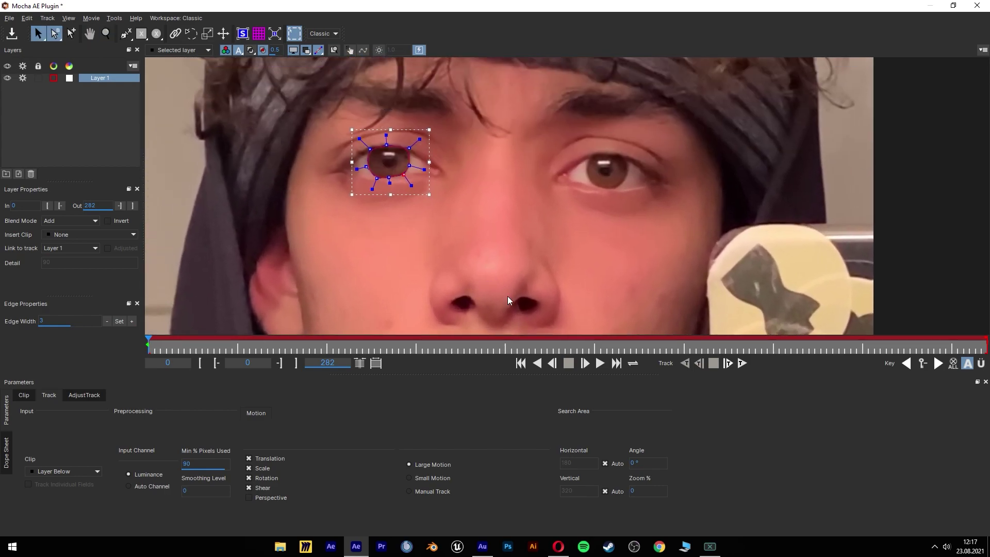
scroll(551, 183, up, 3)
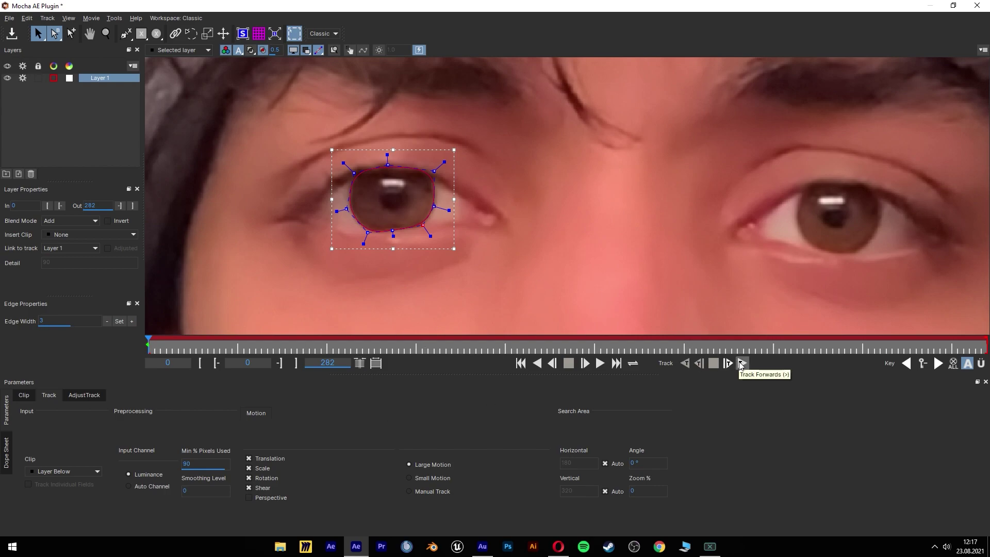
click(741, 364)
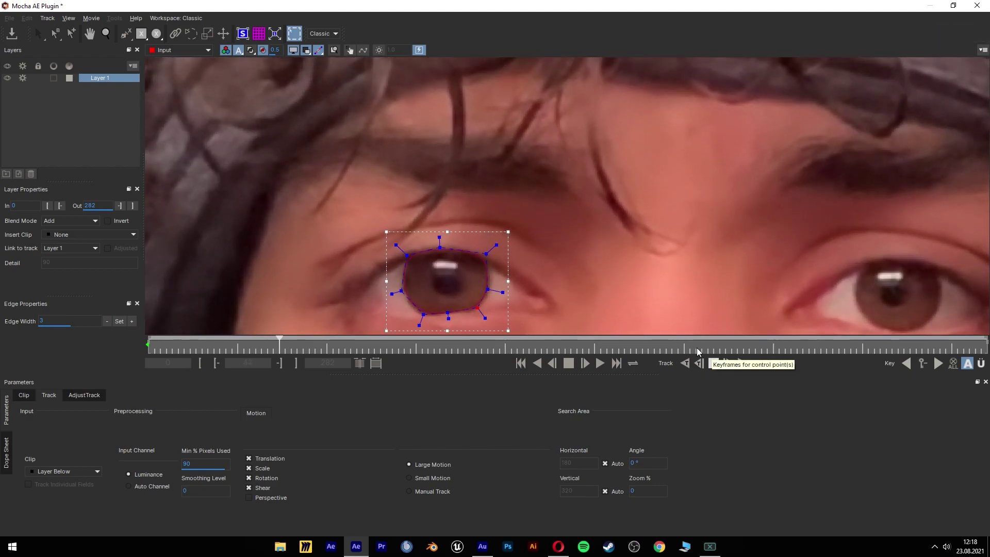
key(space)
Refit the Layer 1 spline points to the iris edge at frame 62.
drag(568, 276, 525, 199)
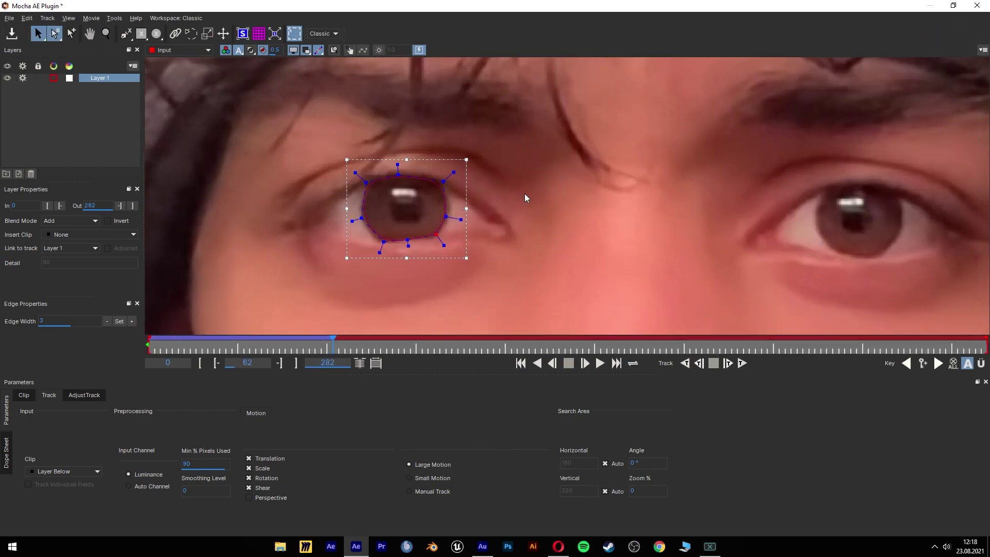
key(z)
drag(429, 299, 376, 158)
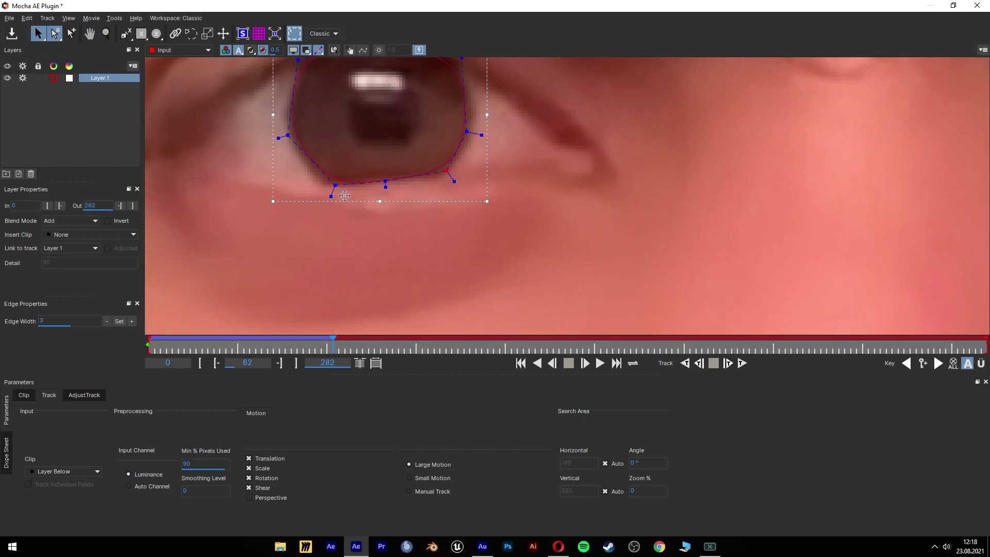
drag(340, 189, 329, 195)
drag(292, 138, 284, 139)
key(x)
drag(332, 78, 303, 156)
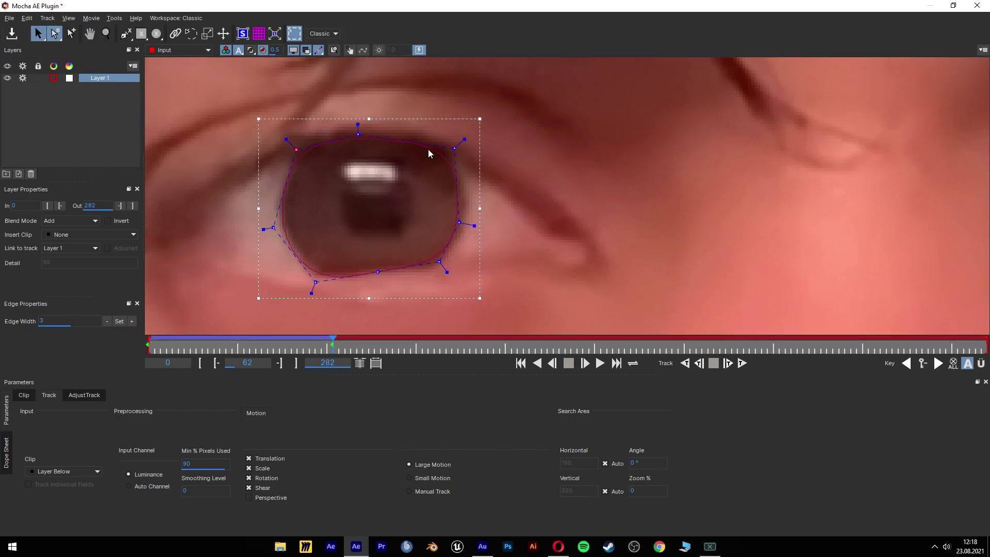
drag(453, 148, 462, 143)
drag(458, 222, 470, 222)
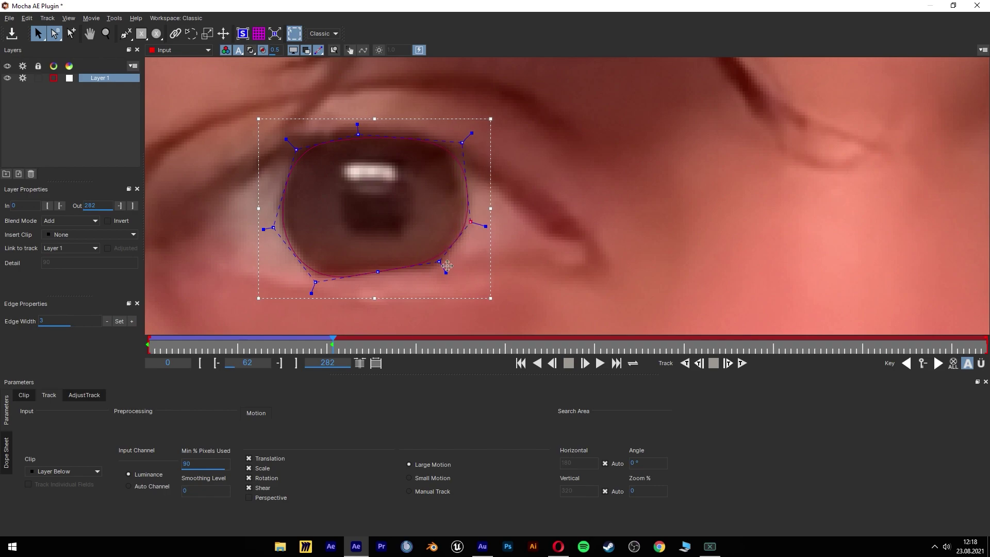
drag(446, 266, 453, 272)
drag(318, 291, 320, 289)
click(277, 235)
drag(277, 234, 281, 234)
drag(299, 350, 336, 317)
Track Layer 1 forwards to frame 282, correcting drift, and refit its spline to the iris at the last frame.
key(z)
drag(428, 183, 440, 280)
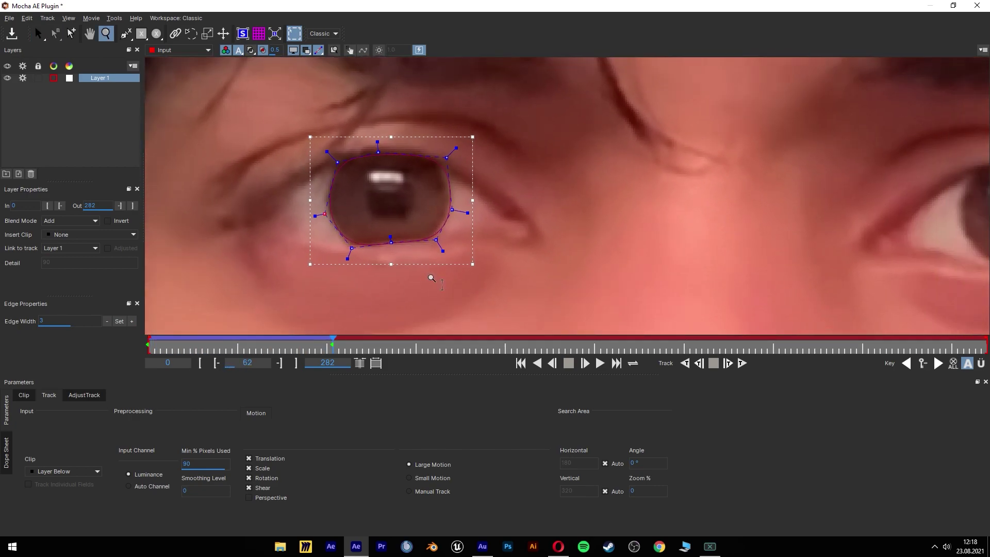
click(743, 363)
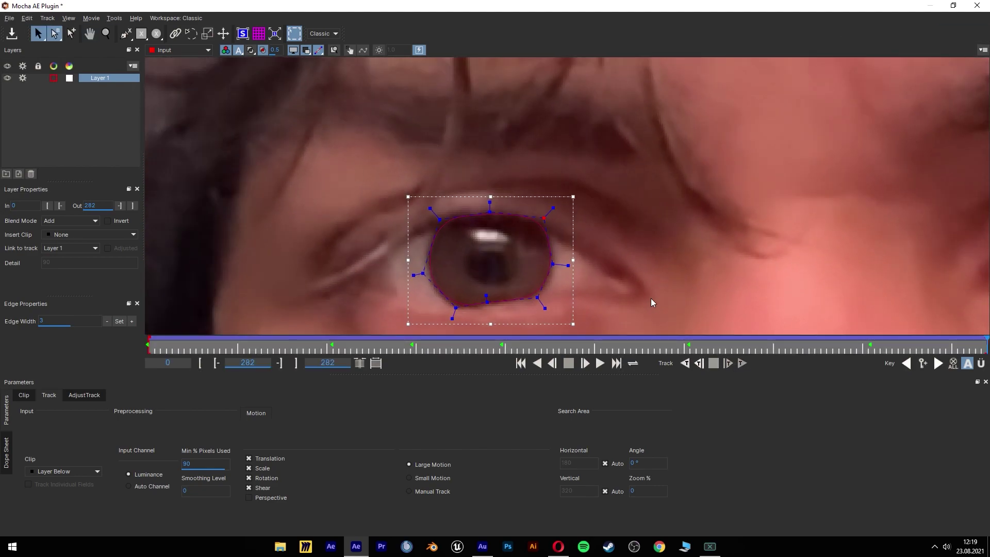
drag(531, 289, 512, 248)
drag(528, 215, 528, 214)
drag(524, 172, 525, 171)
drag(400, 227, 397, 228)
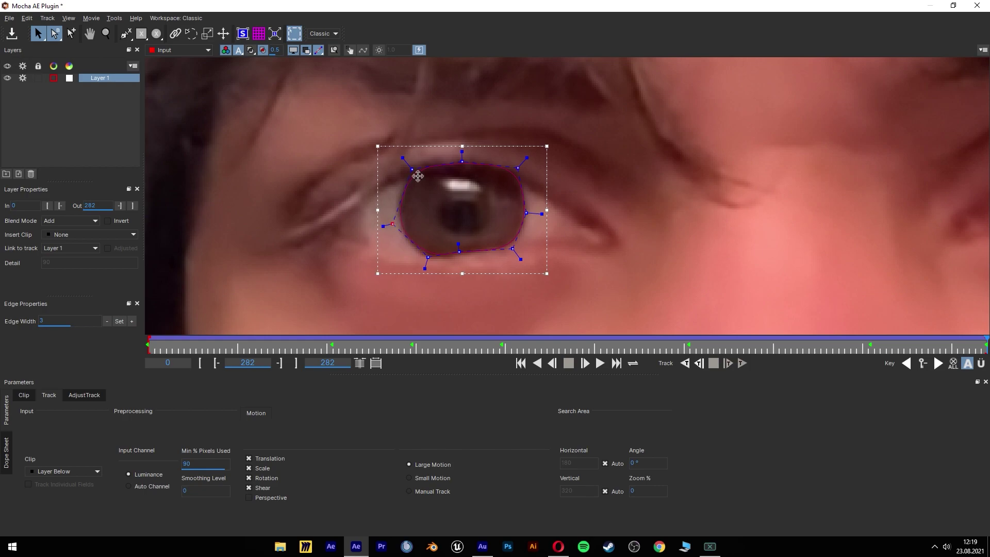
drag(412, 169, 408, 170)
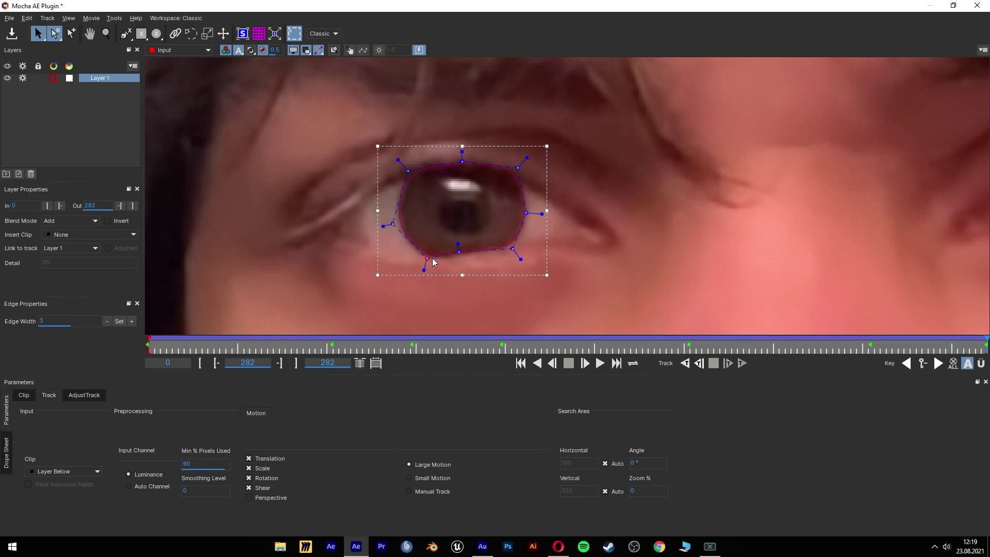
Draw a closed eight-point X-Spline around the other eye's iris at frame 282 as a second layer.
drag(712, 196, 454, 205)
drag(893, 201, 672, 215)
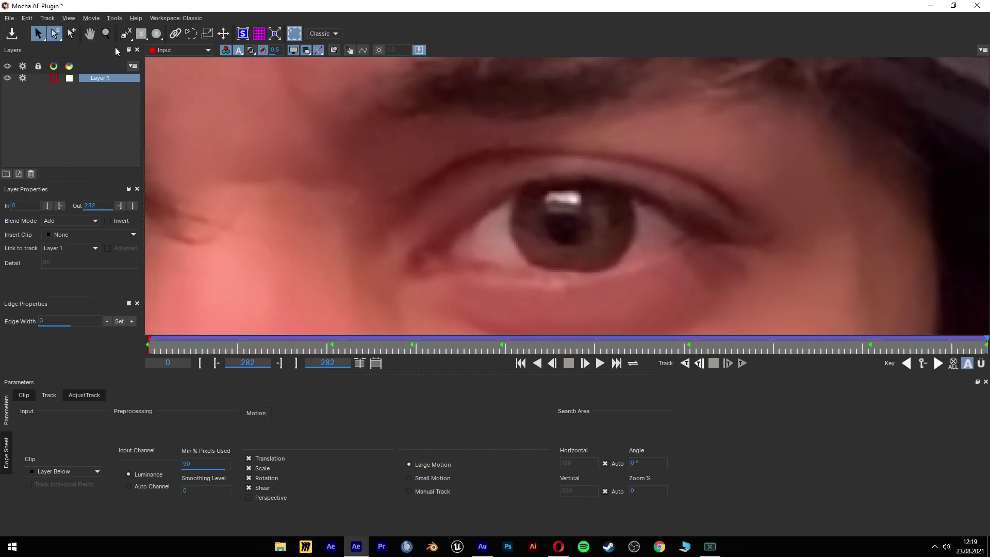
click(125, 33)
click(515, 190)
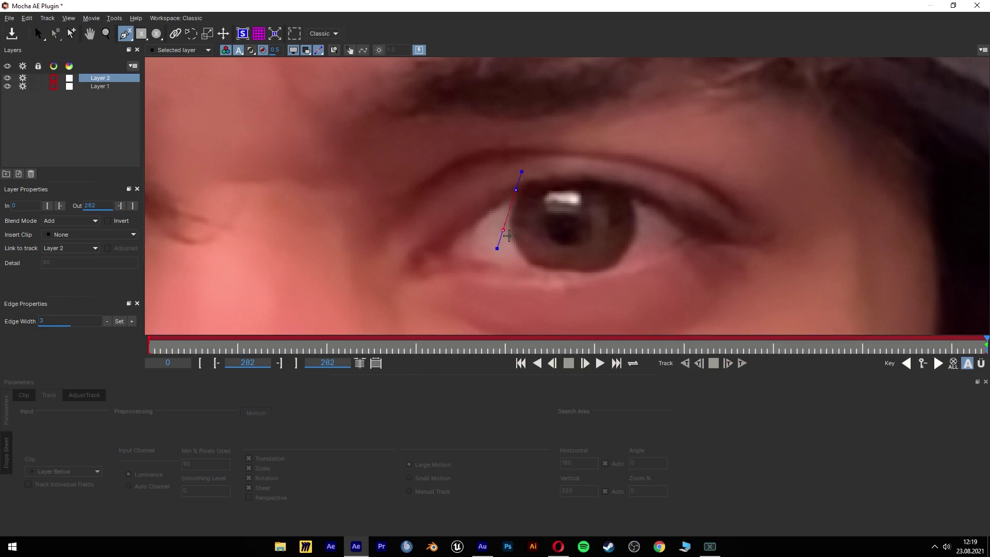
click(510, 228)
click(529, 265)
click(580, 272)
click(609, 271)
click(640, 229)
click(631, 193)
click(568, 183)
right_click(528, 275)
Adjust the Layer 2 spline's points to match the iris outline at frame 282.
drag(579, 291, 580, 277)
drag(618, 288, 615, 283)
drag(659, 231, 648, 230)
drag(570, 164, 569, 184)
Track Layer 2 backwards from frame 282 to frame 84, stopping whenever it drifts to refit the spline to the iris.
key(ctrl+Left)
key(space)
key(ctrl+Left)
drag(567, 136, 508, 121)
key(space)
key(ctrl+Left)
key(space)
drag(580, 223, 583, 233)
click(684, 363)
click(714, 362)
drag(618, 274, 622, 281)
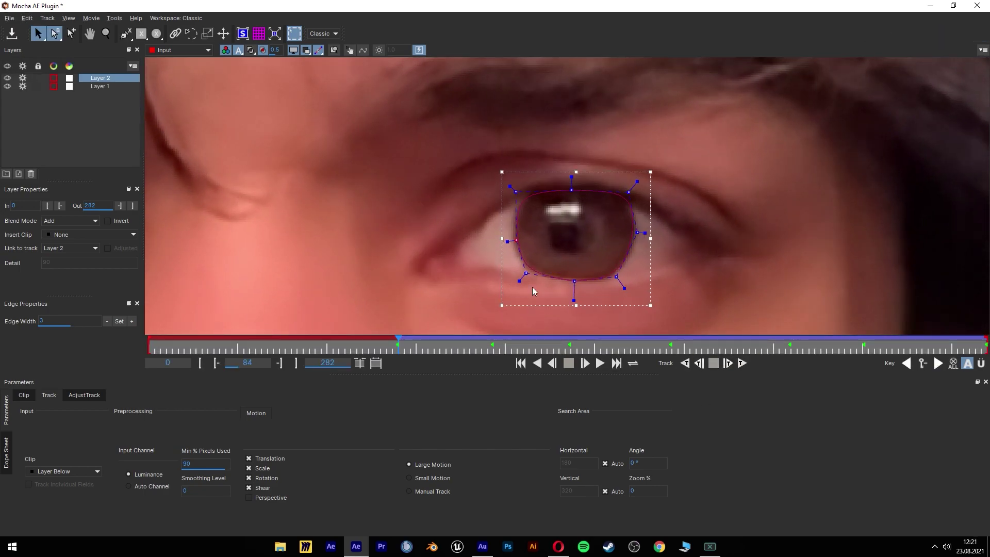
Track Layer 2 backwards to frame 0 and refit its spline points to the iris edge there.
click(684, 363)
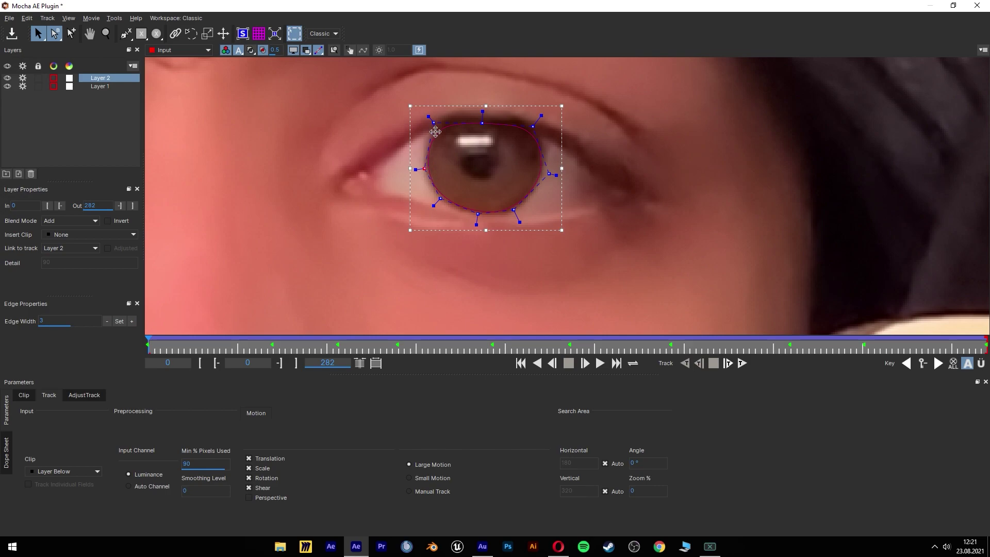
drag(434, 124, 435, 118)
drag(553, 176, 556, 171)
drag(430, 173, 428, 174)
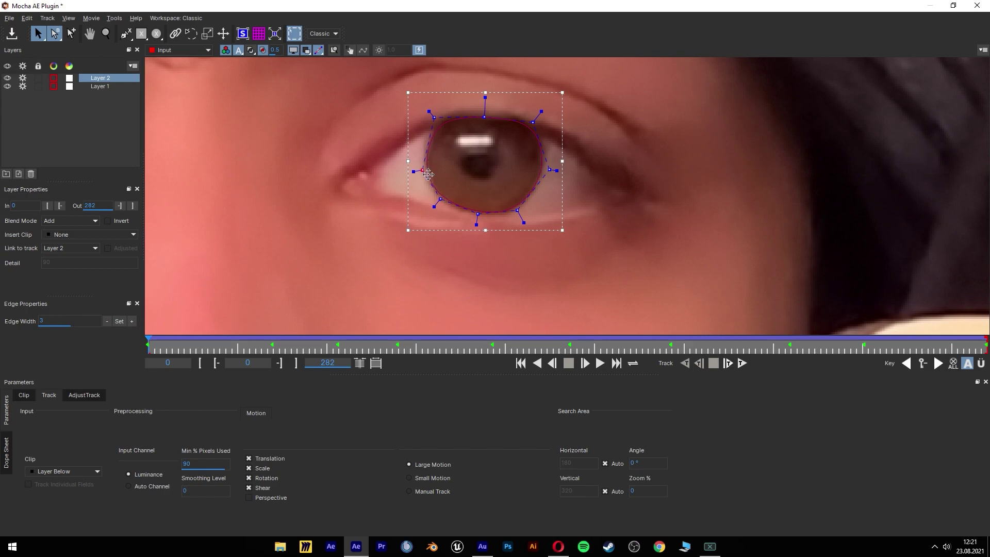
Save the Mocha project and close Mocha to return to After Effects.
click(12, 34)
click(10, 18)
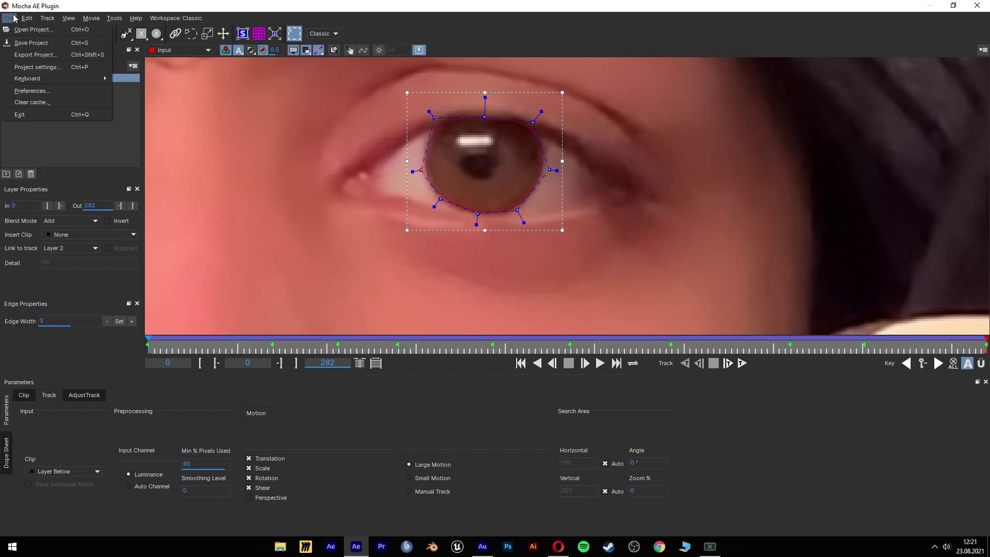
click(19, 42)
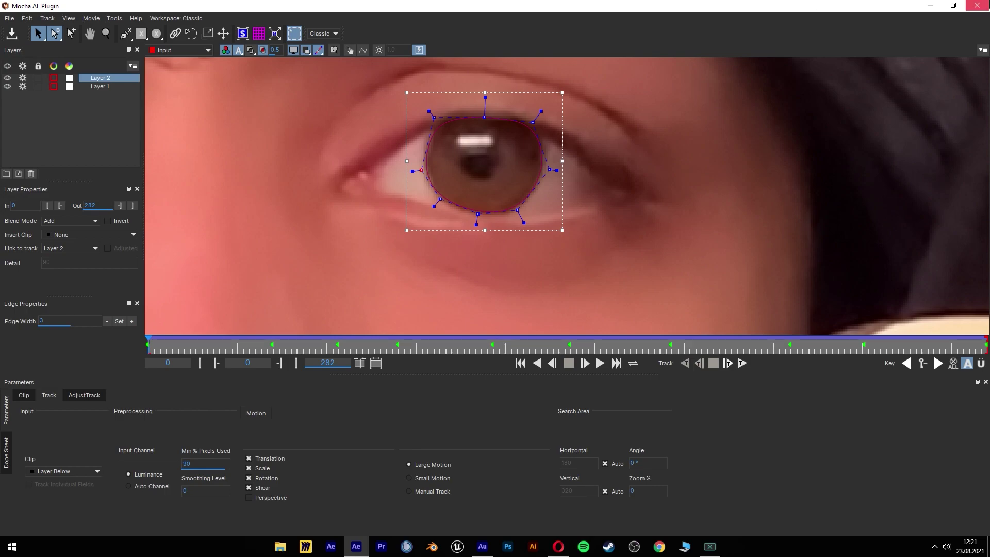
click(976, 6)
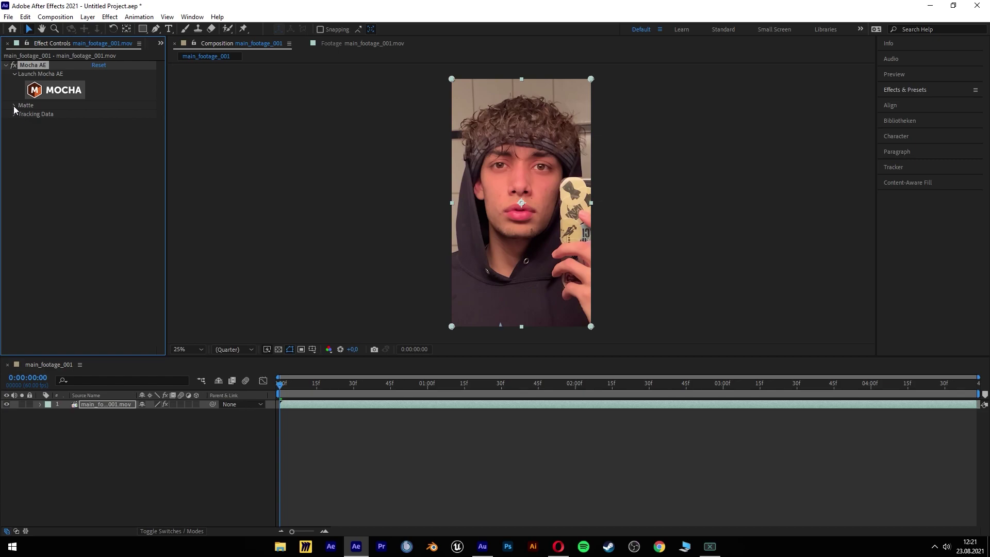
Duplicate the main_footage_001 layer and create AE masks from the Mocha iris shapes on the upper copy.
click(13, 106)
drag(511, 136, 512, 171)
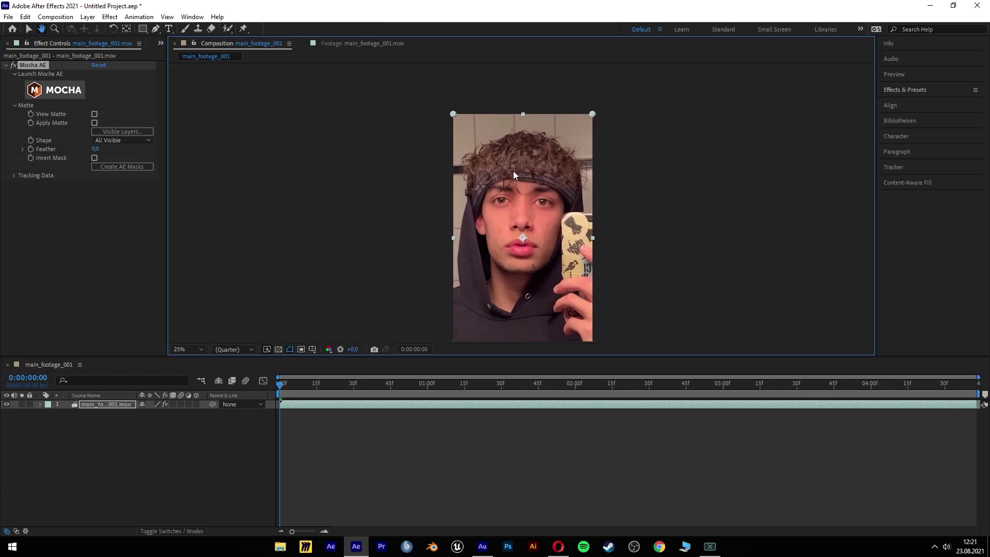
click(105, 404)
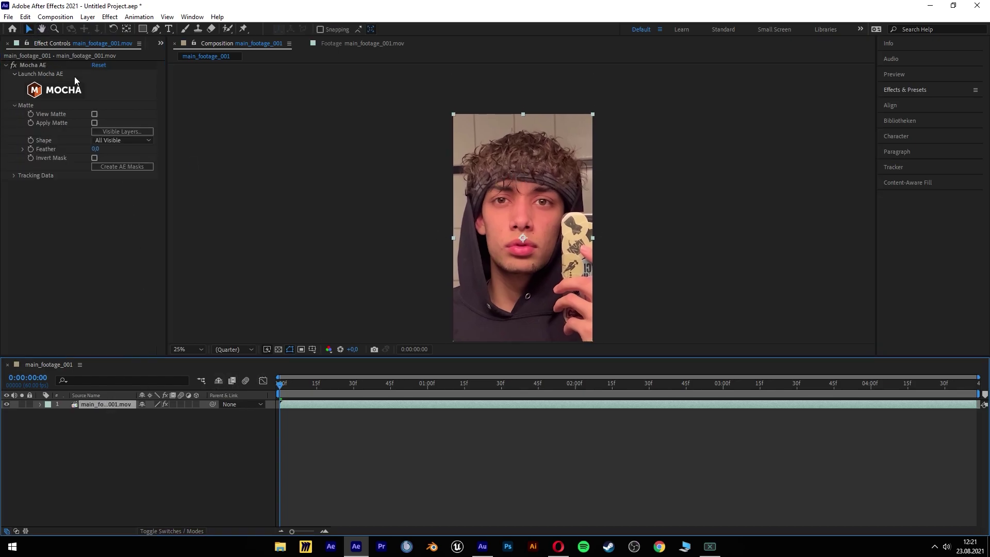
click(25, 17)
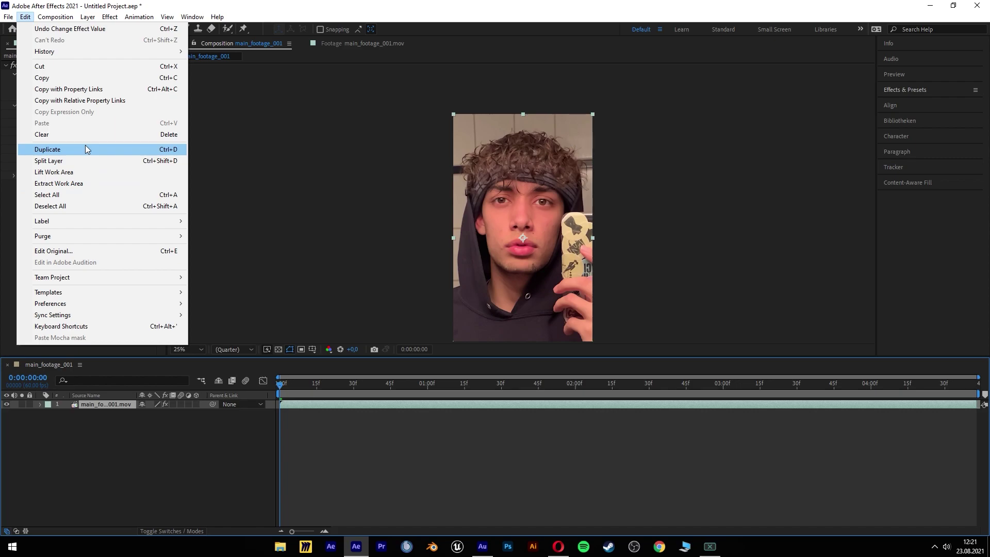
click(86, 149)
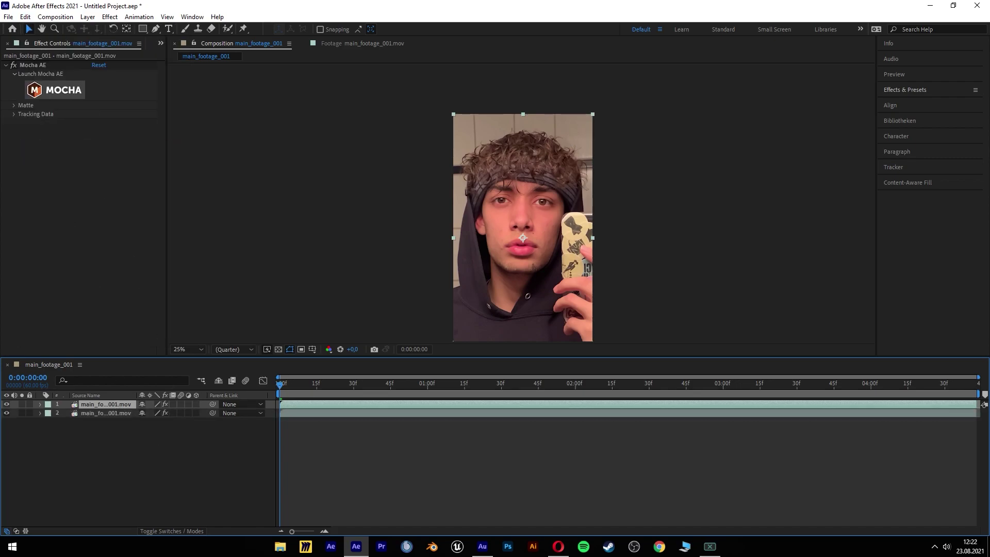
click(14, 106)
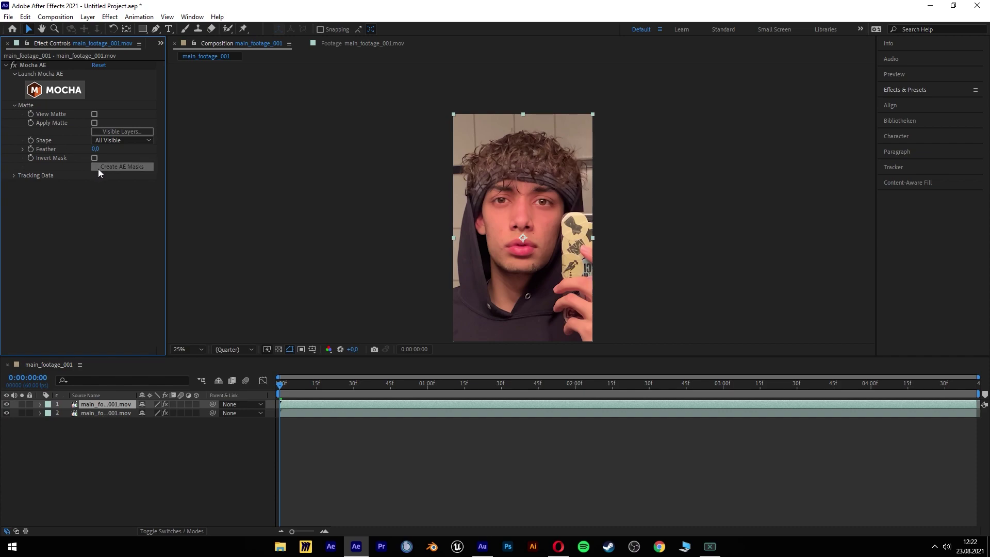
click(98, 169)
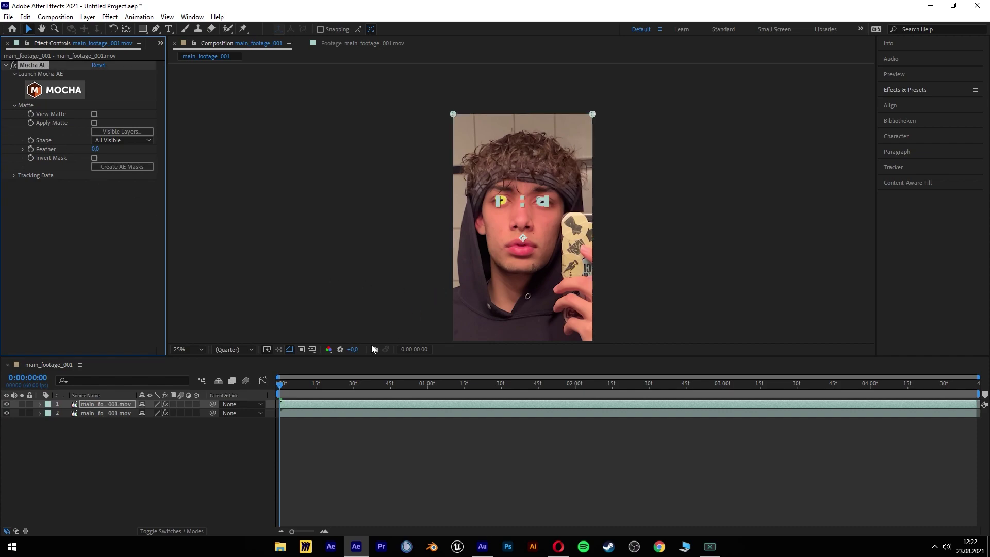
Check the masked irises by hiding the lower footage layer, scrubbing the timeline, and showing the layer again.
click(6, 413)
key(slash)
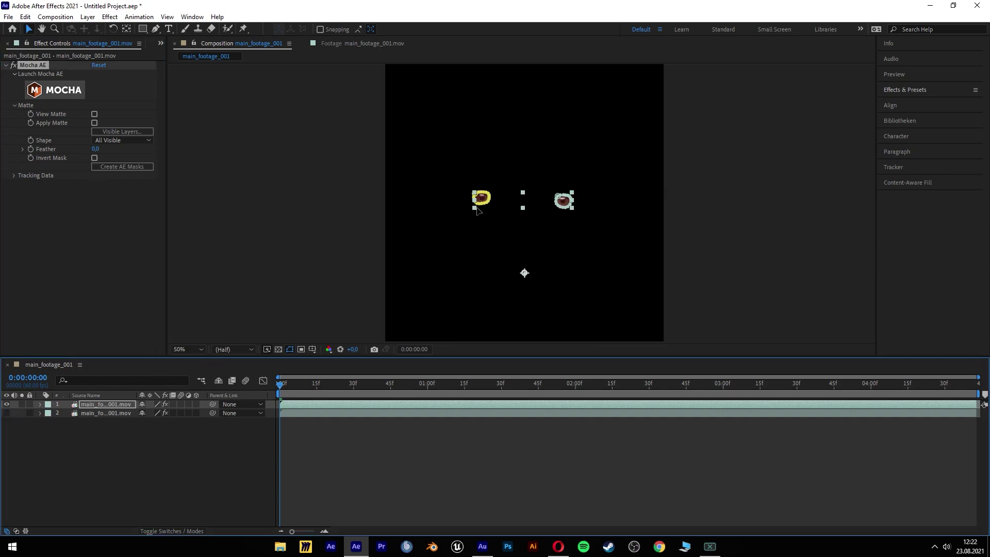
click(6, 413)
click(6, 413)
click(80, 414)
click(93, 406)
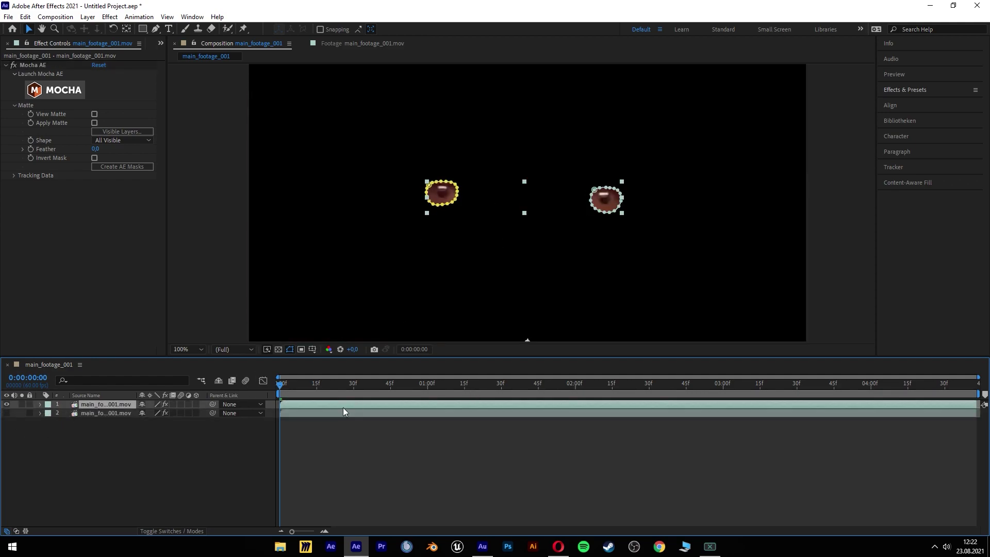
drag(356, 383, 17, 379)
click(6, 413)
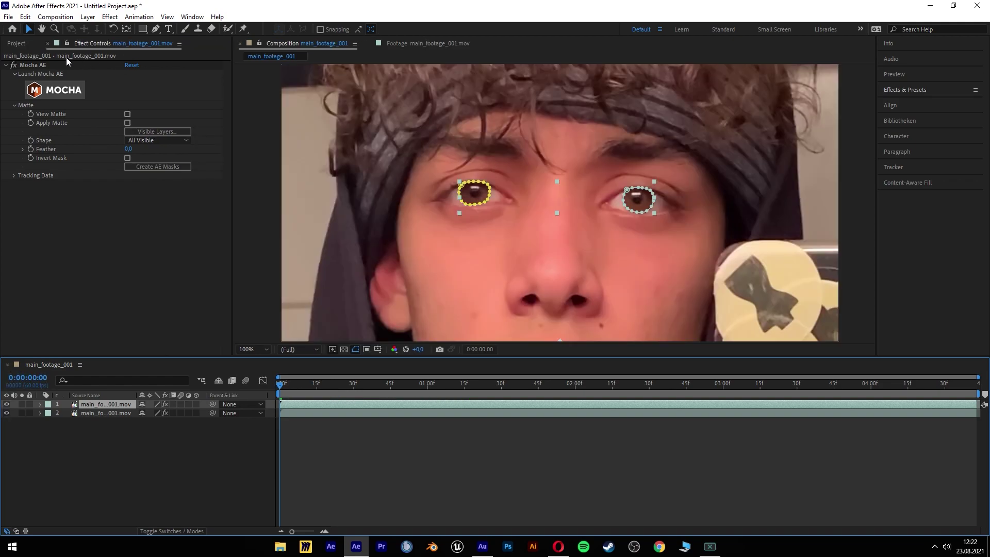
Dock the Effect Controls beside the Project panel so both are visible, and deselect the masked layer.
click(18, 44)
drag(82, 46, 221, 94)
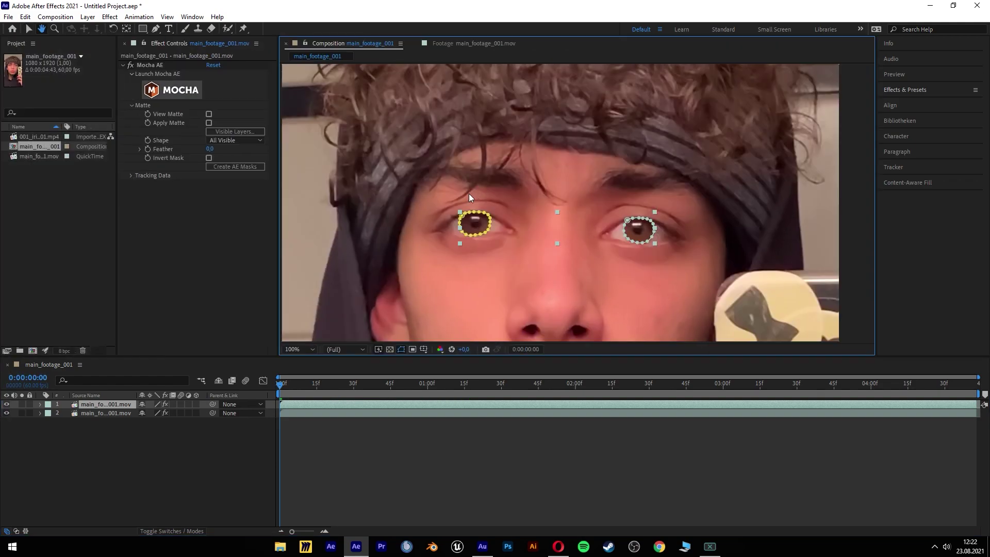
key(v)
click(844, 234)
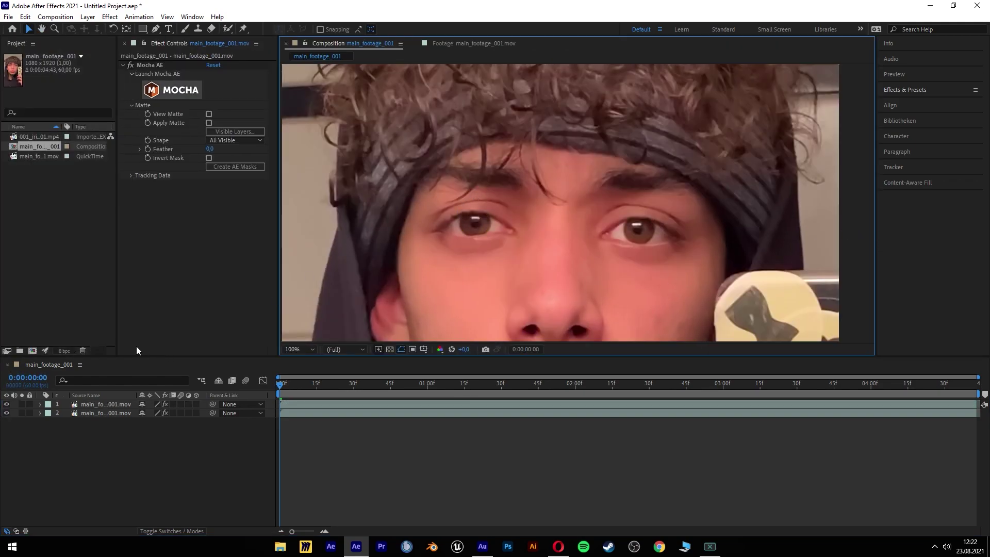
Preview the 001_iris_red_001.mp4 clip in the footage viewer and close the viewer.
click(24, 137)
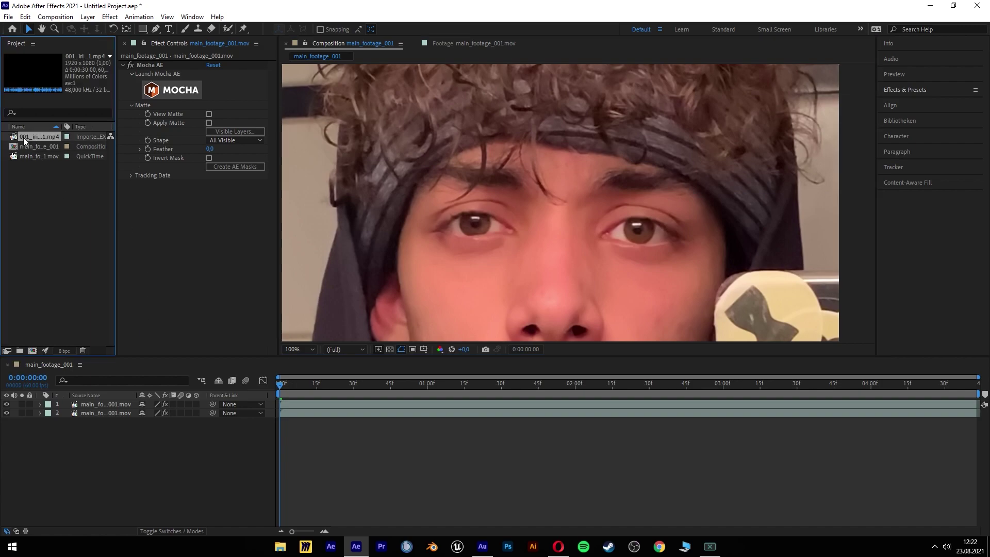
double_click(23, 137)
mouse_move(290, 324)
mouse_down()
mouse_move(300, 324)
mouse_move(281, 320)
mouse_up()
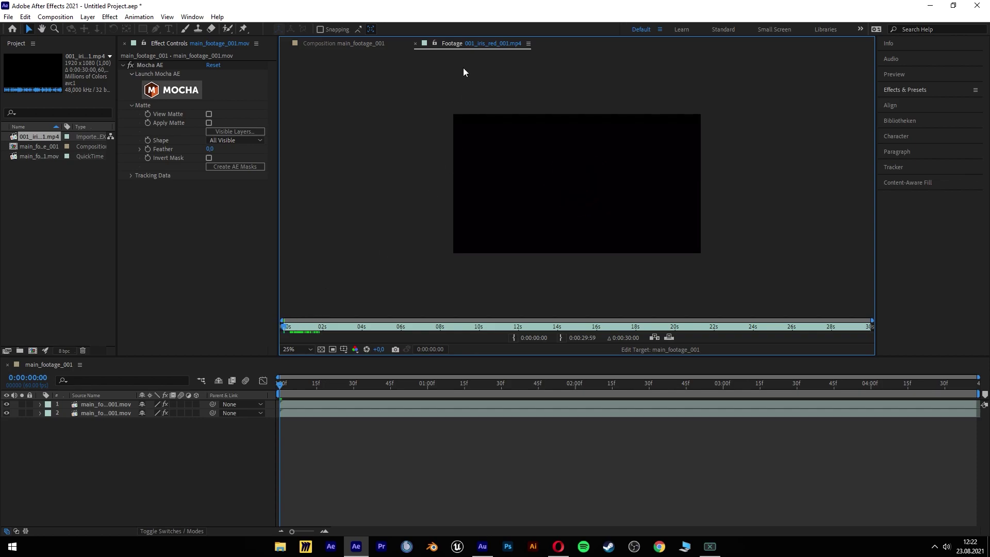
click(414, 44)
Place the 001_iris_red_001.mp4 clip above the footage layers and scrub through it in the composition.
drag(52, 143, 108, 404)
drag(565, 272, 560, 186)
drag(621, 226, 597, 207)
drag(290, 384, 376, 382)
drag(572, 207, 559, 239)
drag(376, 383, 290, 383)
Show the blending mode options and set the 001_iris_red_001.mp4 layer's mode to Add.
click(104, 405)
click(227, 404)
click(177, 444)
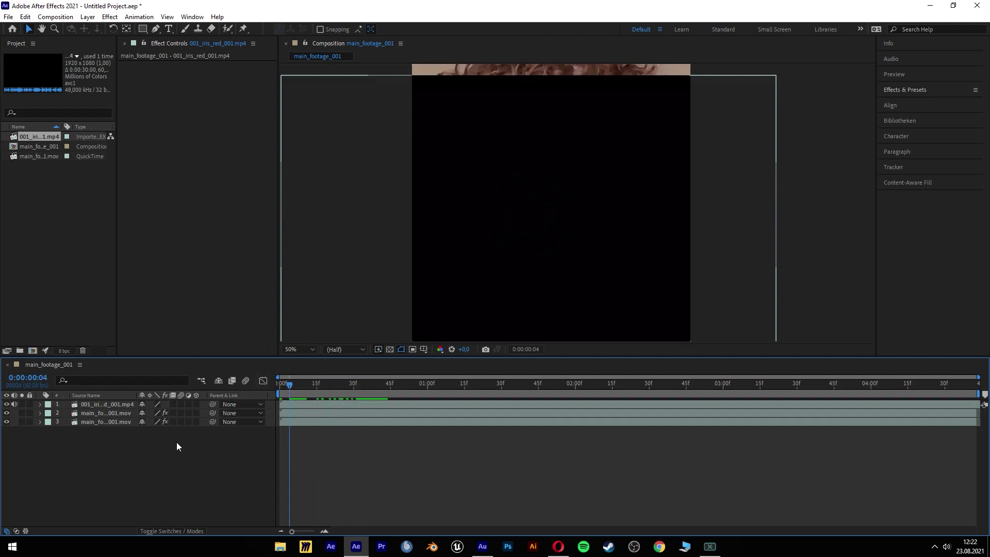
click(16, 531)
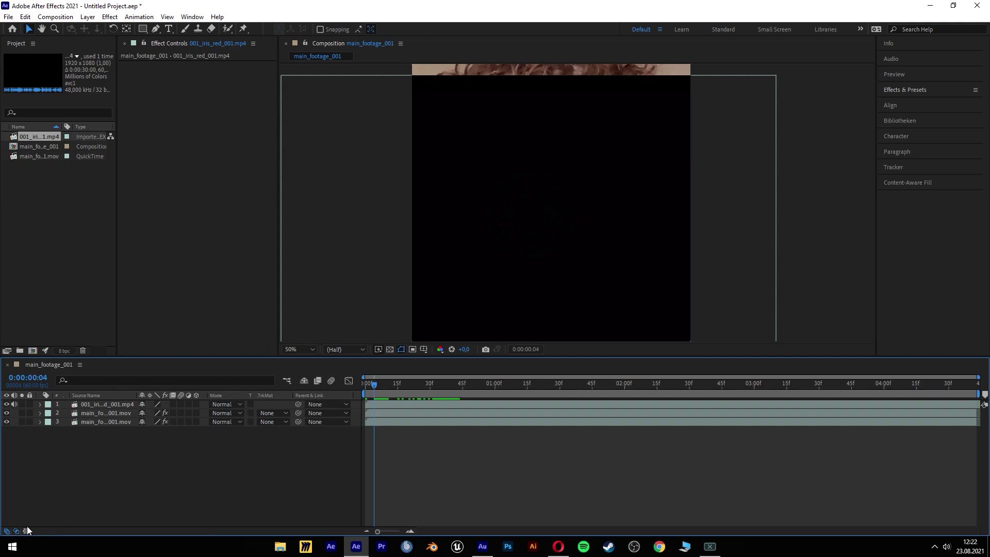
click(235, 405)
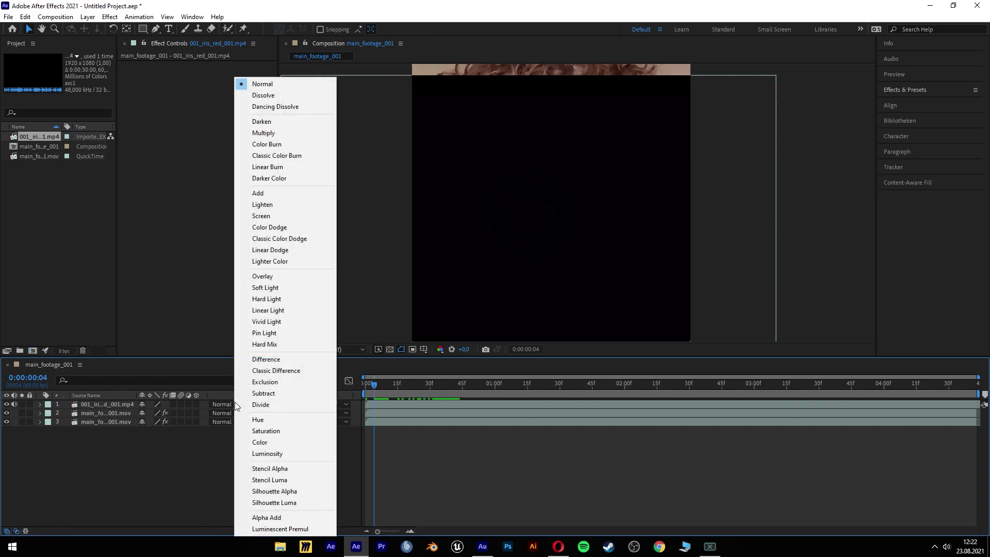
click(282, 194)
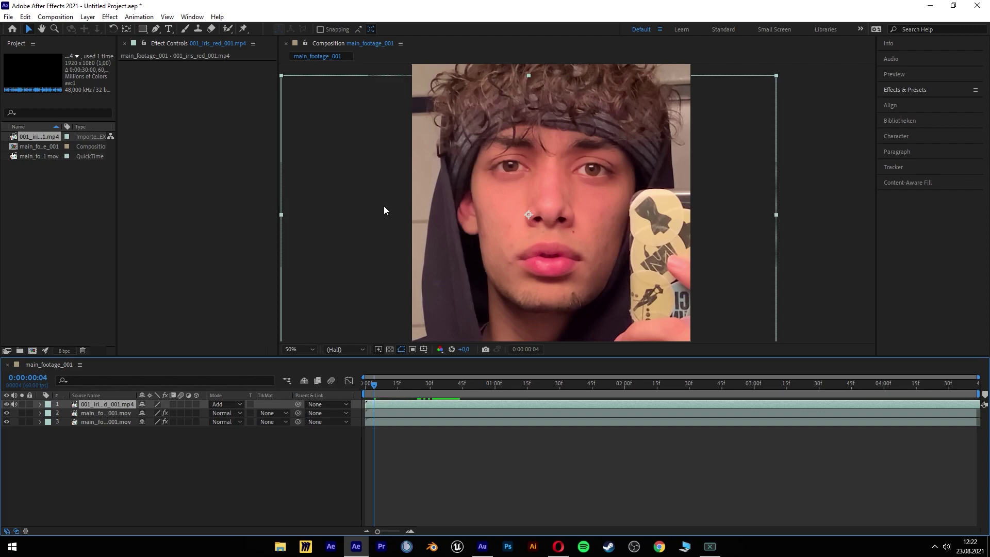
Center the red iris clip on one eye at 0:00:00:55 and set fast previews to Off (Final Quality).
drag(371, 390, 483, 381)
drag(569, 222, 556, 187)
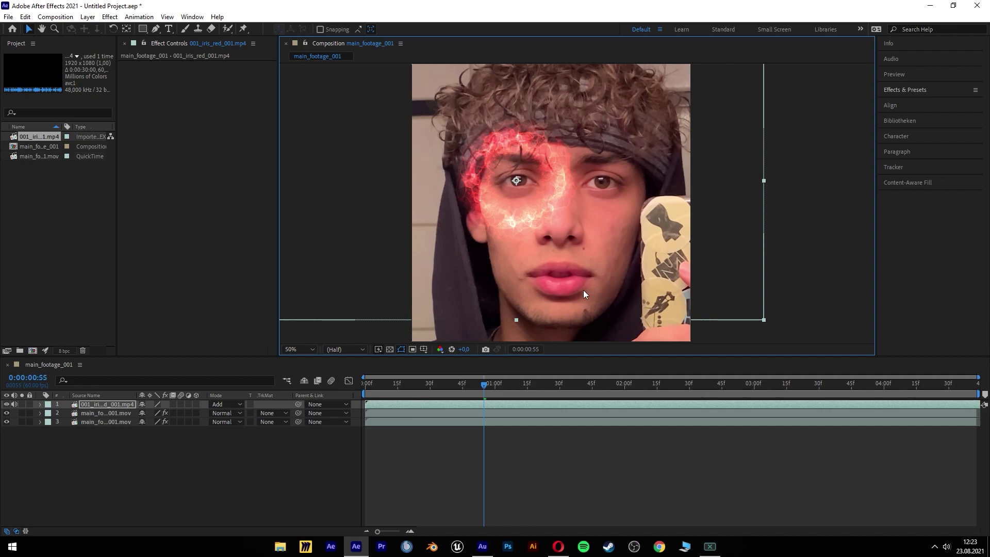
click(379, 350)
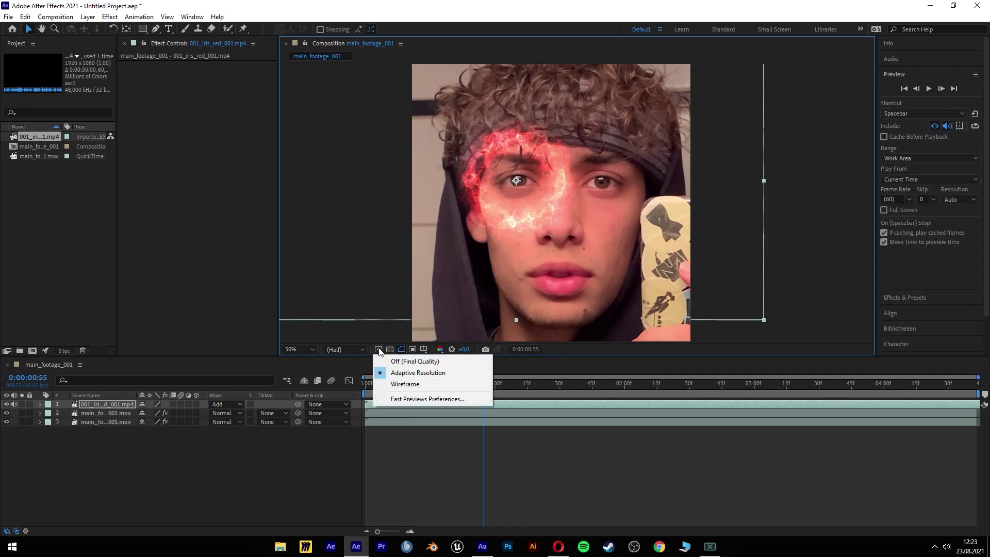
click(397, 366)
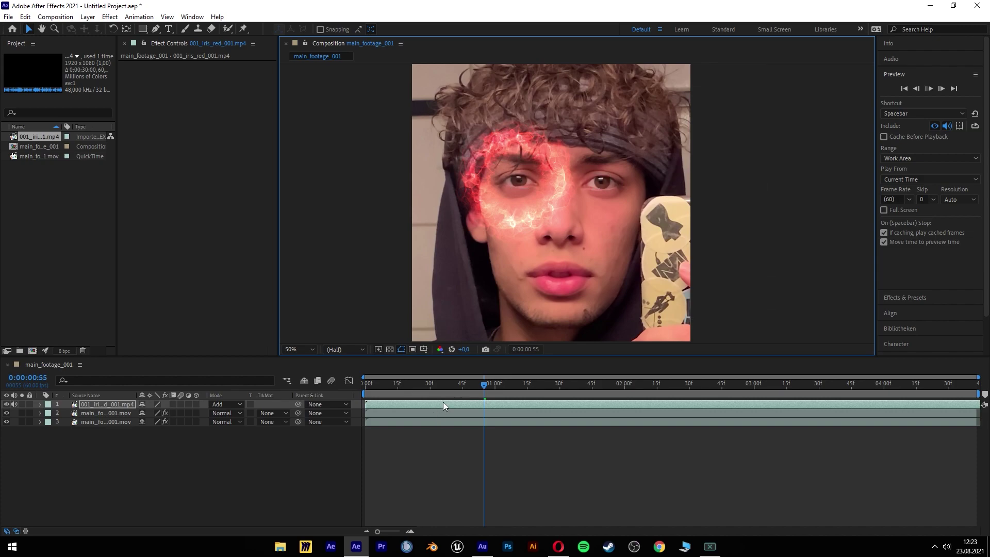
Scale the red iris layer to 15% at 0:00:00:46 to fit the eye's iris.
drag(485, 382, 386, 389)
click(891, 76)
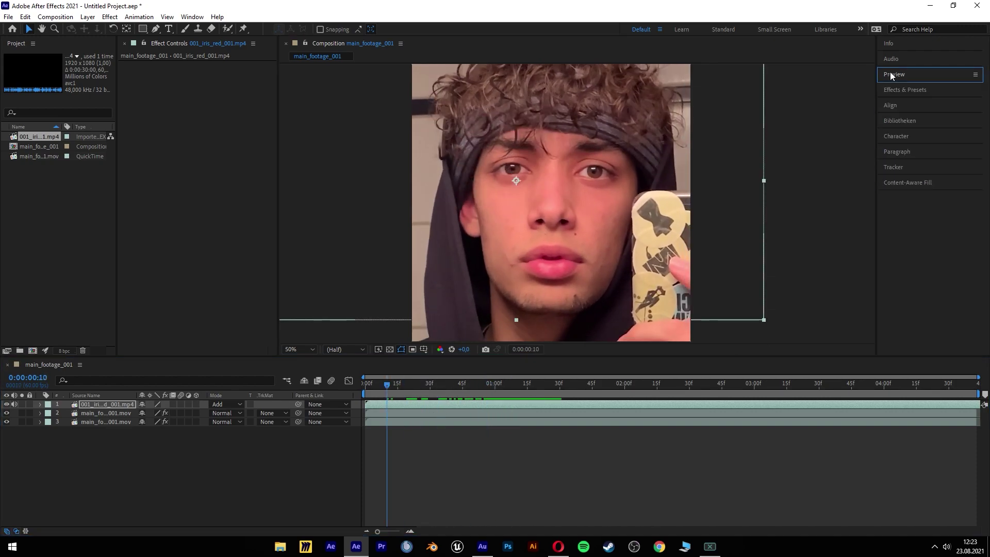
drag(388, 384, 464, 383)
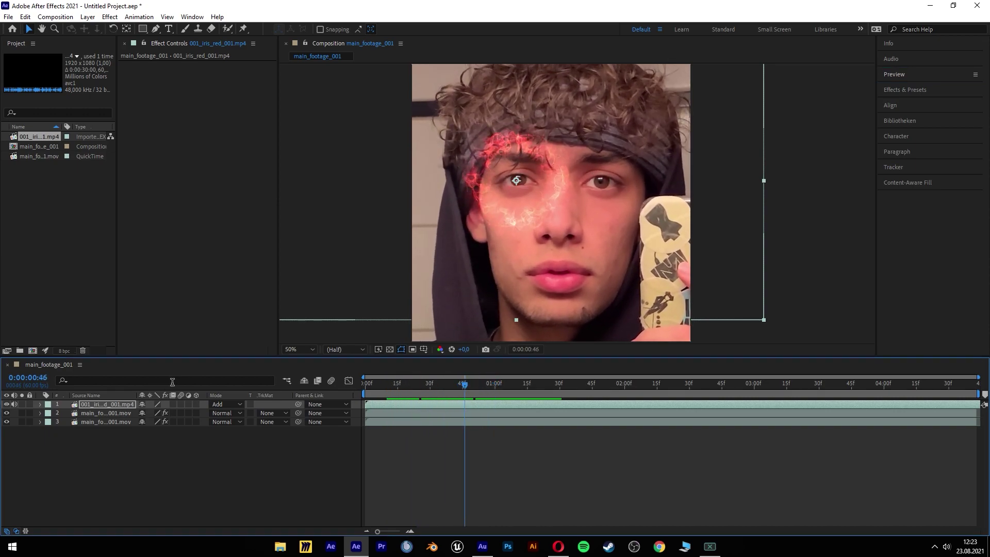
key(s)
drag(175, 413, 132, 423)
scroll(450, 146, up, 2)
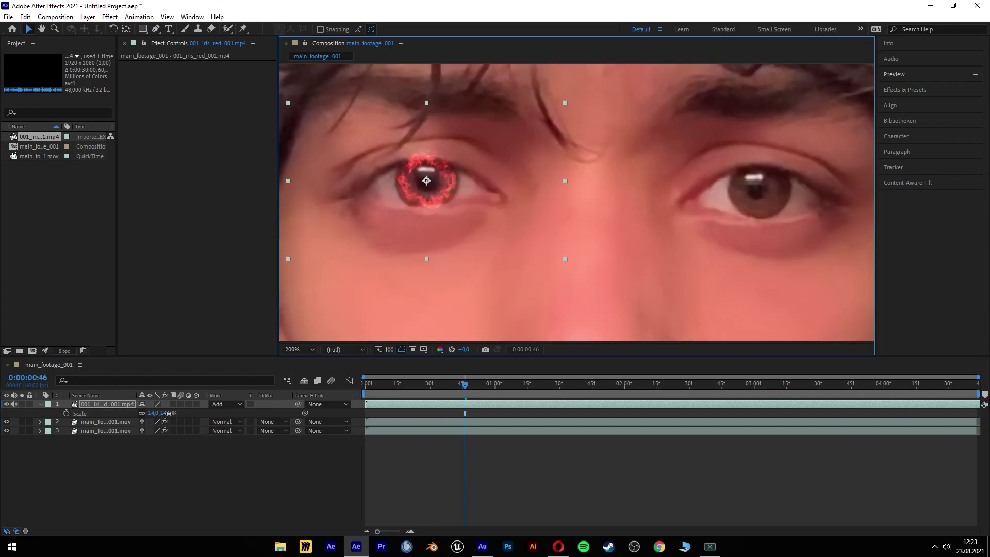
click(168, 413)
text(15)
key(Return)
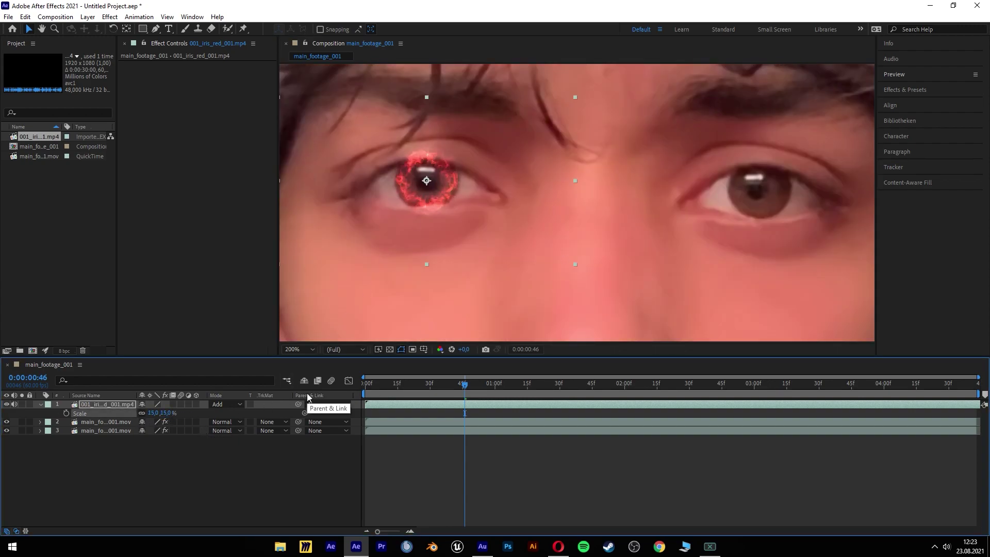
Hide the red iris layer and apply the Curves effect to the masked footage layer.
key(comma)
key(comma)
scroll(567, 206, up, 4)
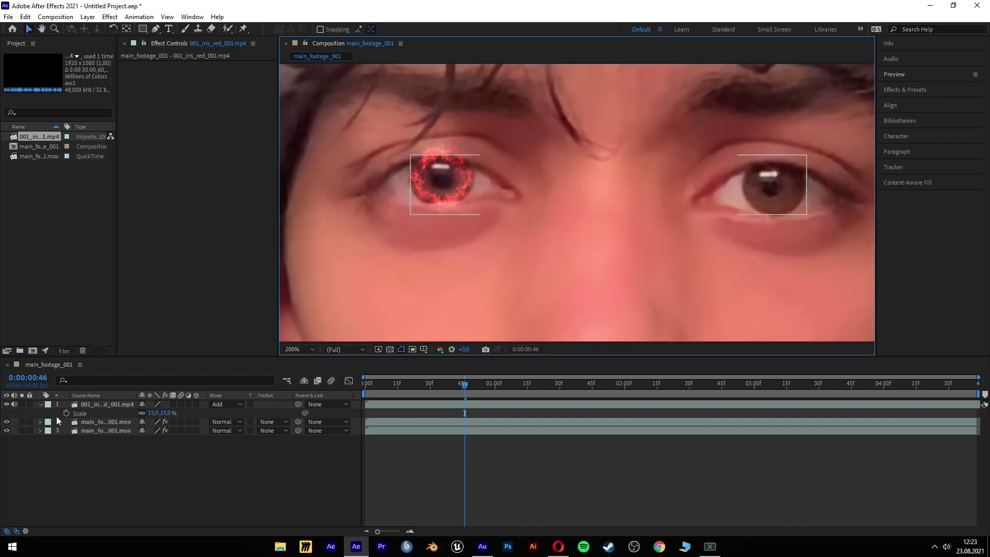
click(7, 404)
click(10, 422)
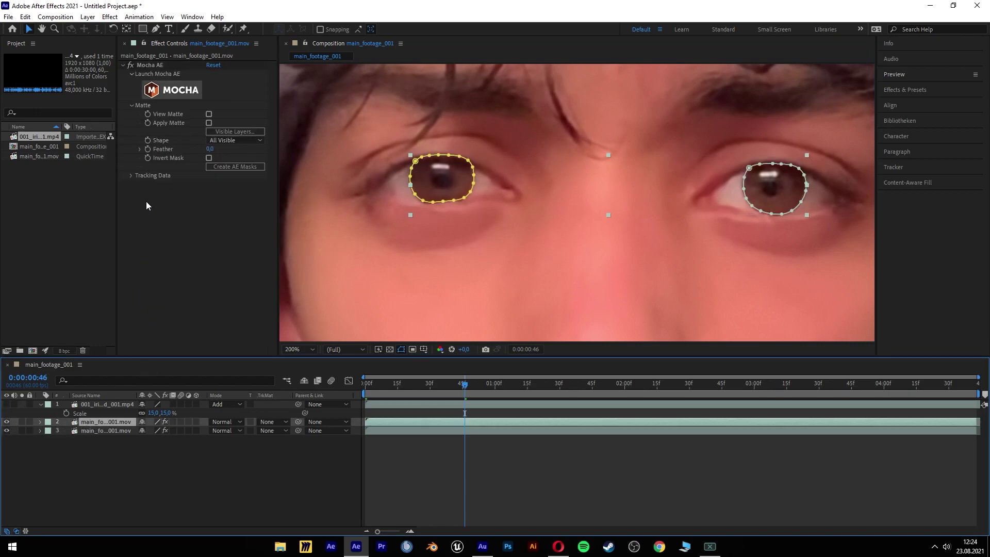
click(894, 90)
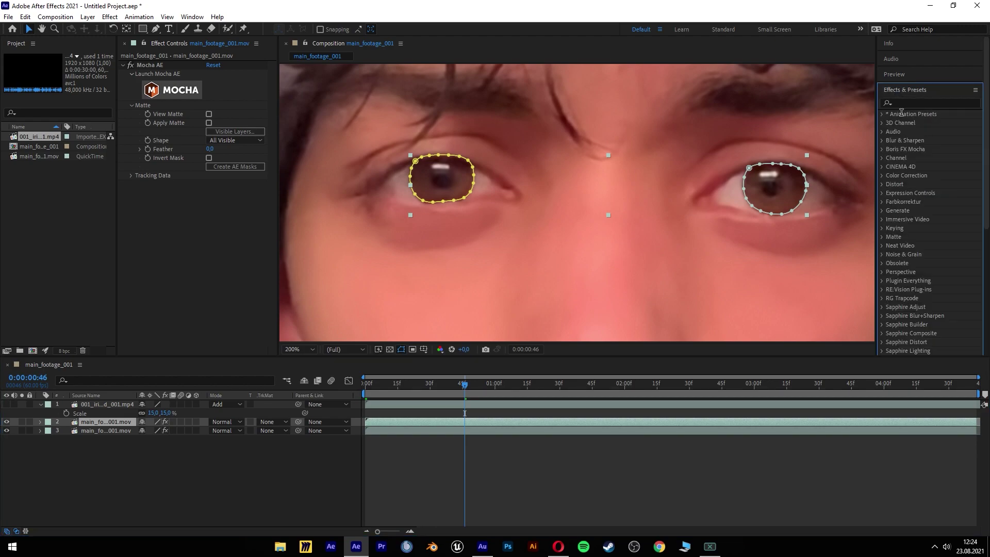
click(908, 104)
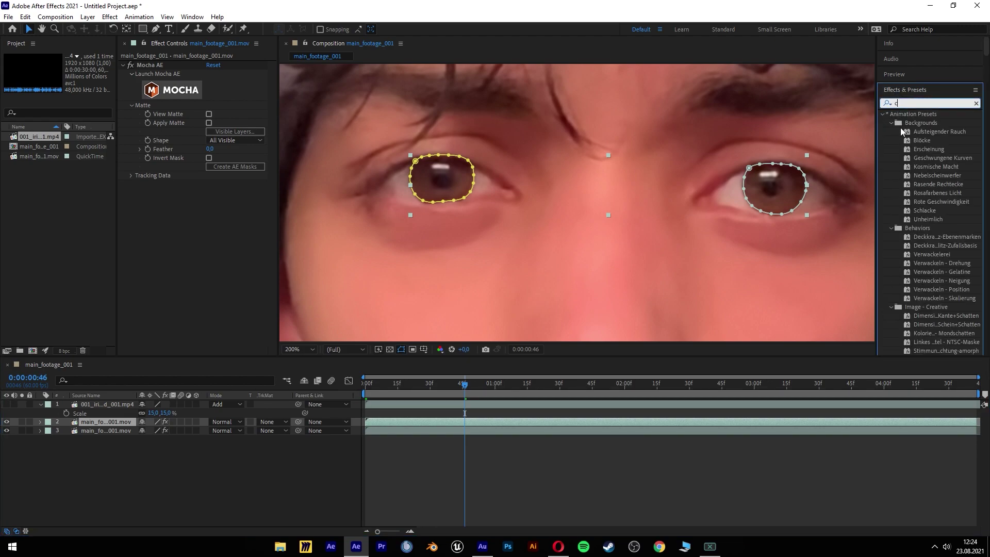
text(cur)
drag(922, 122, 235, 226)
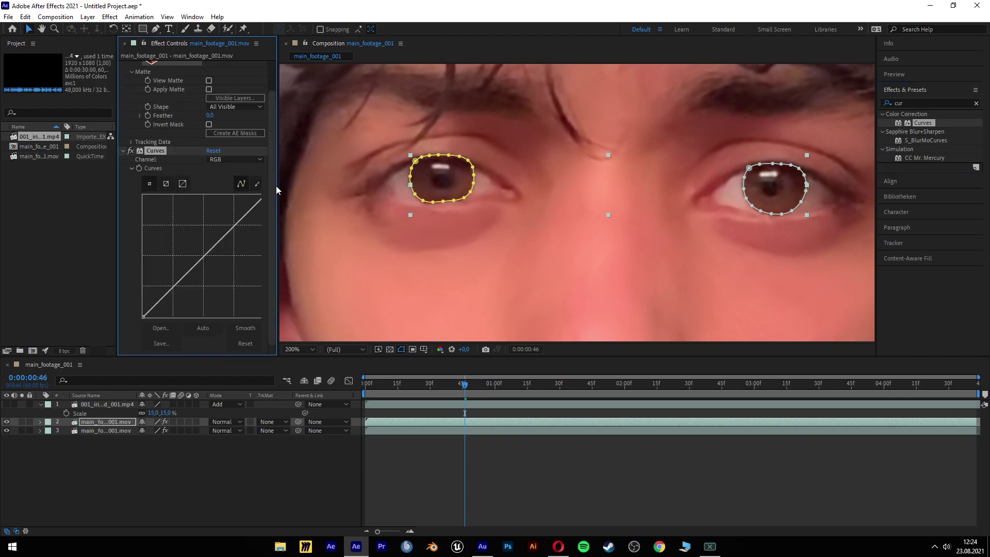
Raise the midtones of the Red channel in Curves to tint the irises, and show the red iris layer again.
drag(278, 185, 306, 173)
click(260, 163)
click(252, 182)
drag(206, 256, 196, 238)
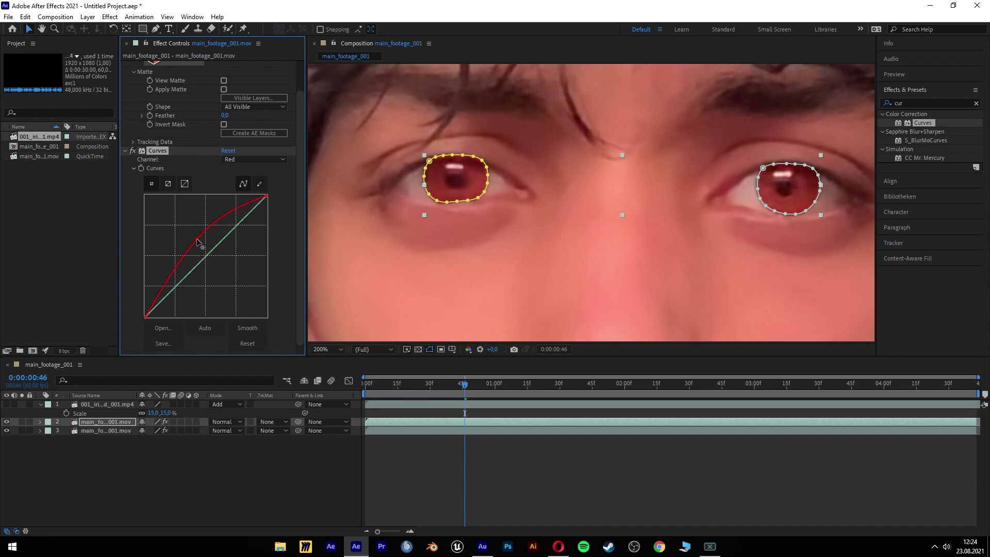
scroll(416, 223, down, 4)
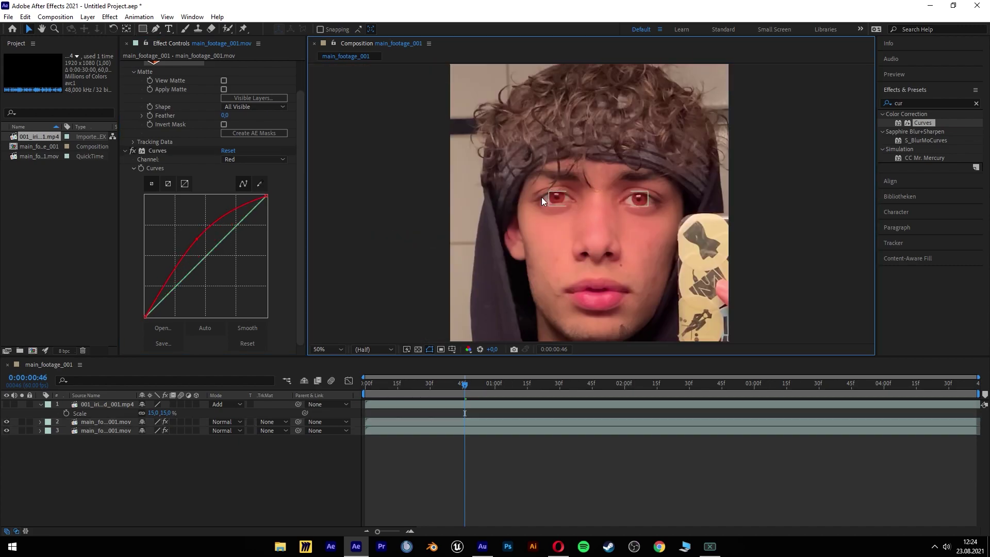
click(7, 407)
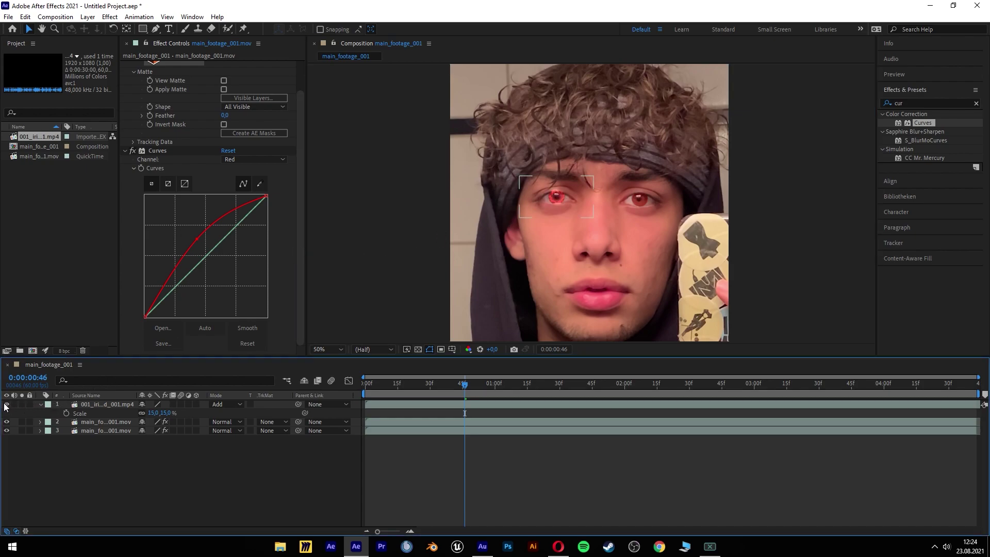
Hide the red iris layer and reveal the properties of both iris masks on the masked footage layer.
scroll(601, 229, down, 4)
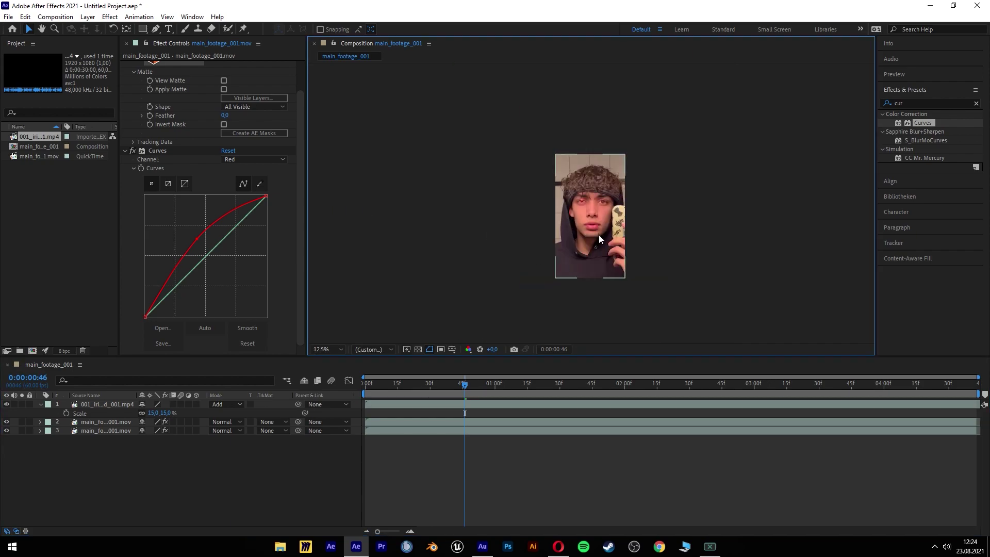
scroll(602, 230, up, 10)
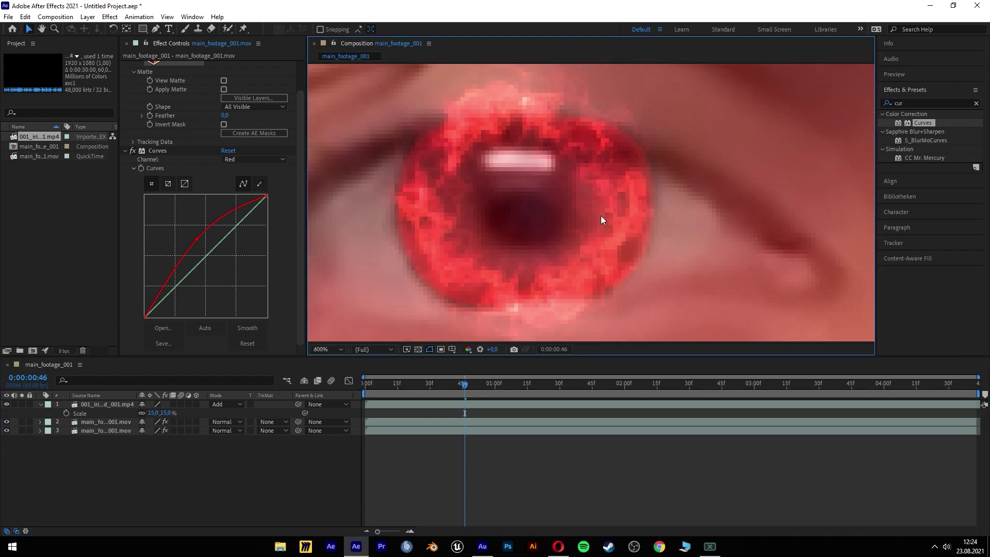
scroll(516, 169, down, 2)
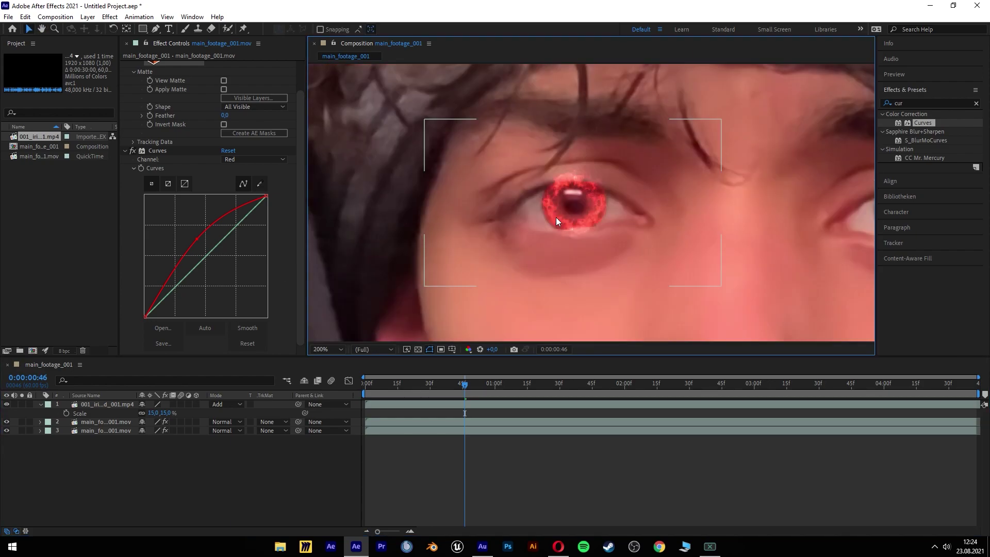
click(7, 404)
scroll(460, 291, down, 2)
click(83, 423)
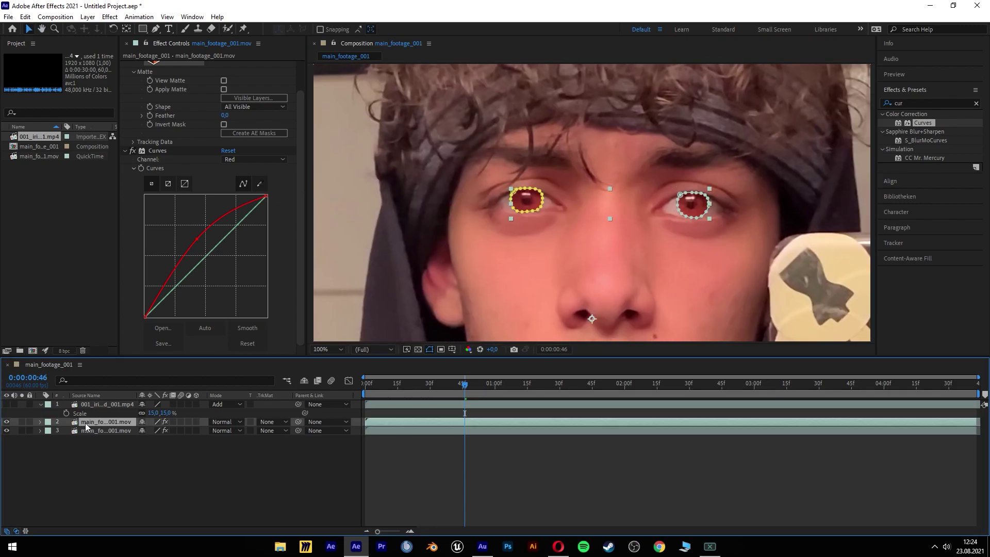
click(39, 422)
click(50, 431)
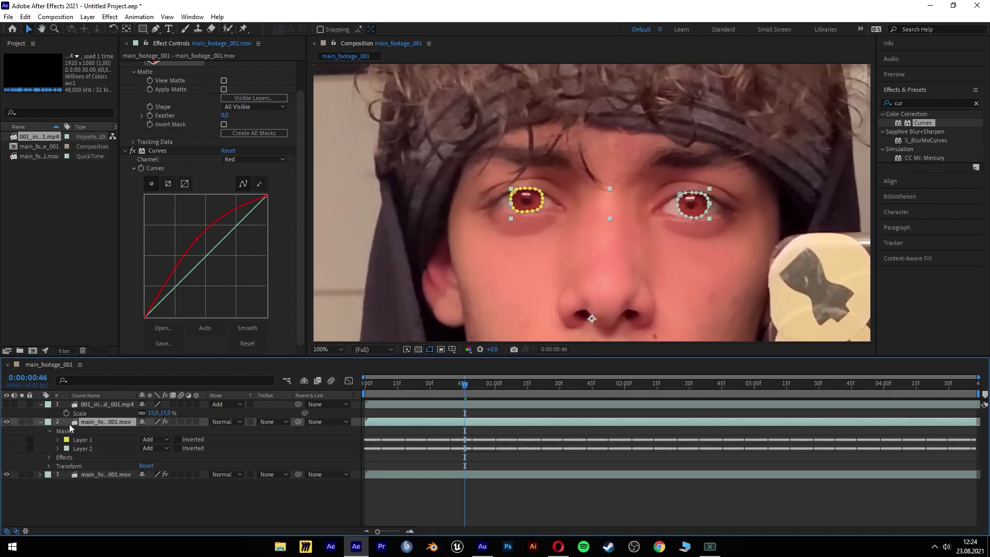
click(58, 439)
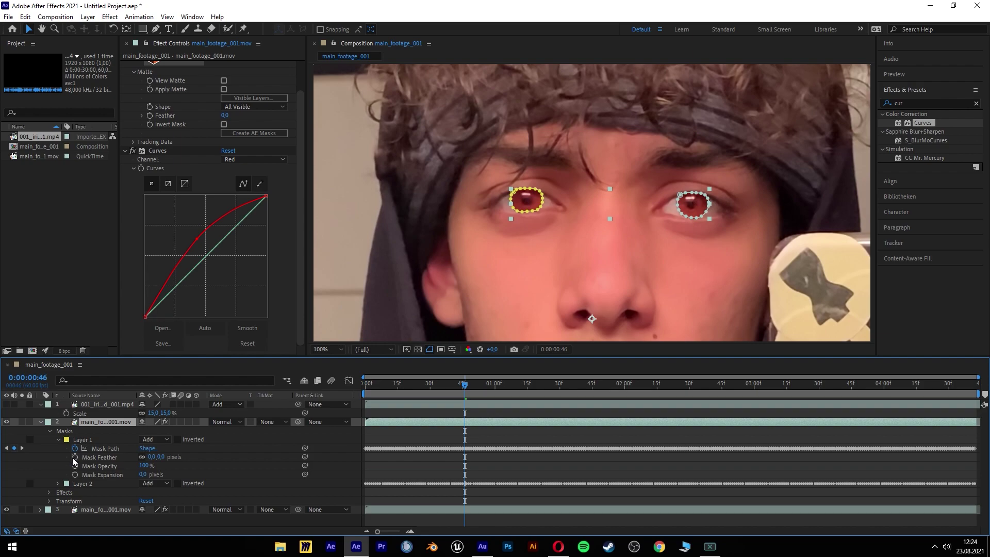
click(59, 483)
Set the Mask Feather of Layer 1 and Layer 2 to 4 pixels and hide the mask outlines in the viewer.
click(160, 457)
key(Return)
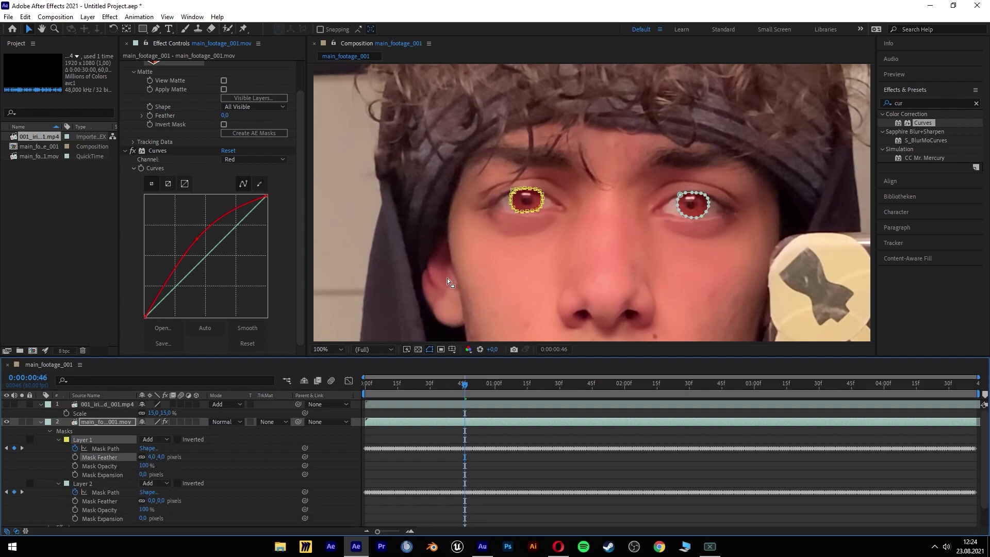
click(444, 262)
click(429, 349)
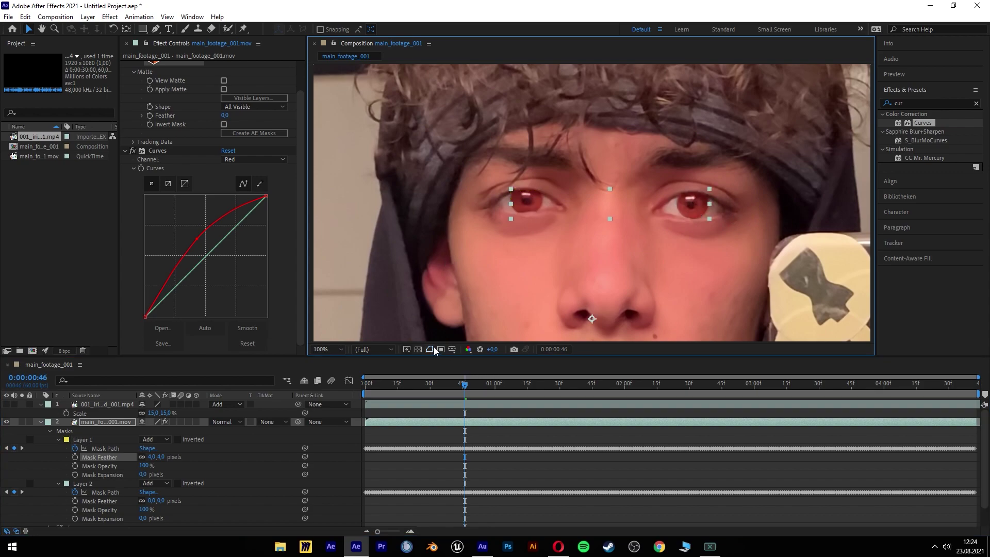
click(159, 500)
key(Return)
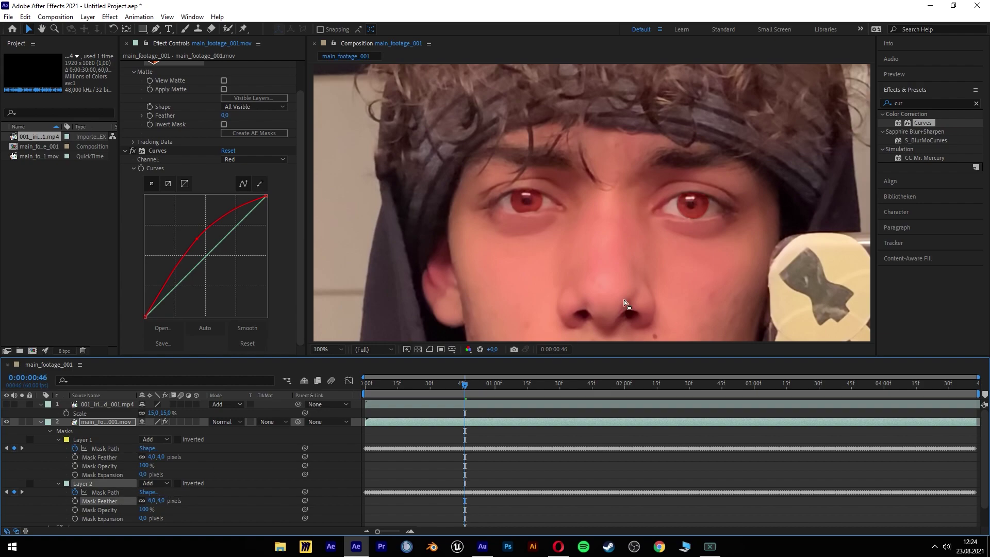
Try a Mask Expansion of -2 pixels on the Layer 1 iris mask while viewing that eye up close.
click(630, 296)
scroll(581, 202, up, 2)
drag(480, 181, 572, 183)
key(v)
click(144, 474)
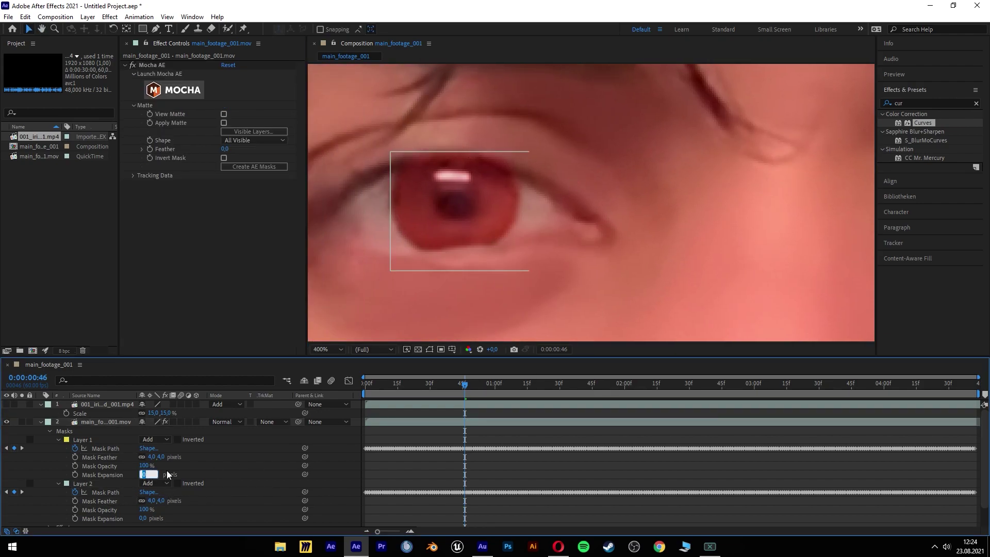
text(-2)
key(Return)
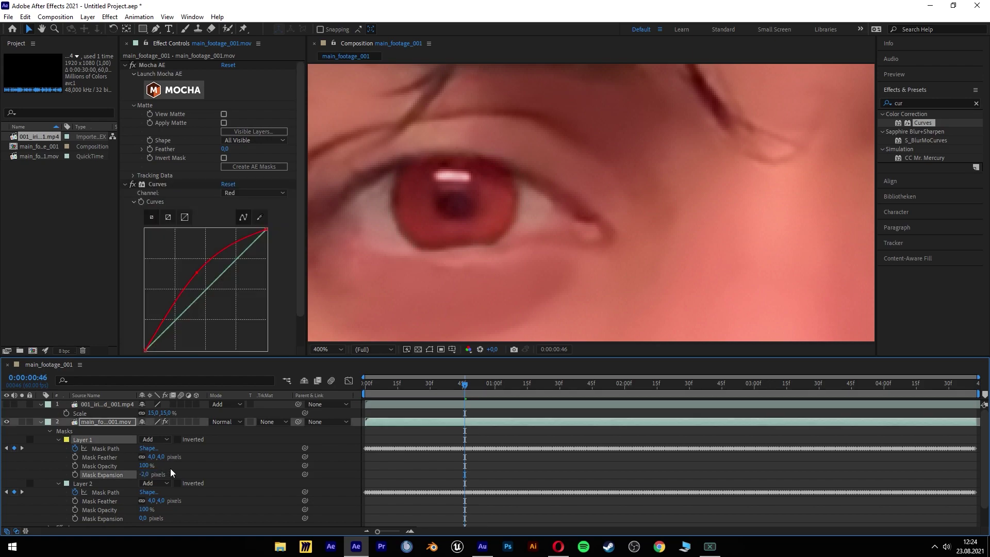
Set the Mask Expansion of both iris masks, Layer 1 and Layer 2, to -1 pixel.
click(145, 474)
text(-1)
key(Return)
scroll(198, 495, down, 1)
click(146, 495)
text(-1)
click(272, 474)
Set a keyframe for the Curves effect on the masked footage layer at 0:00:01:14.
drag(744, 222, 589, 262)
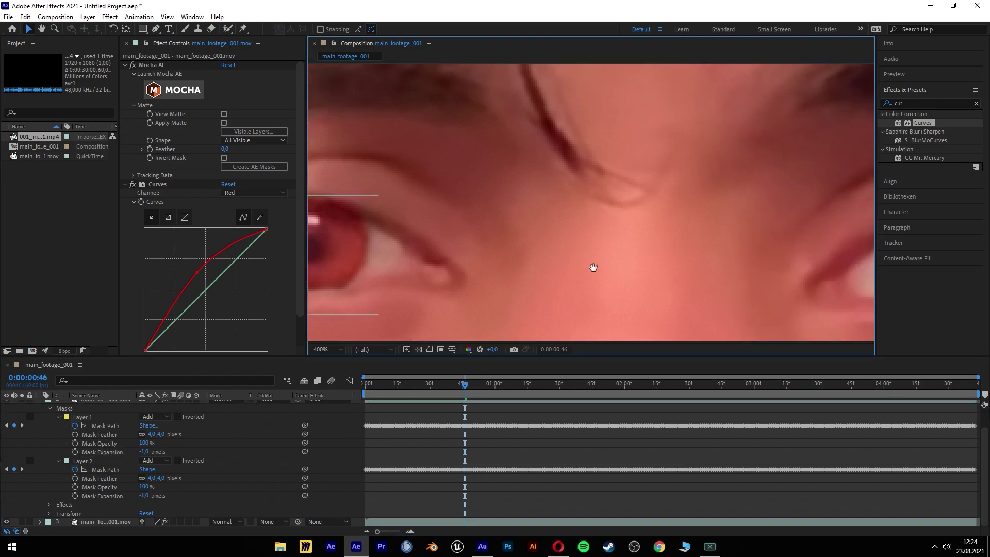
scroll(589, 262, down, 2)
drag(714, 288, 688, 248)
scroll(536, 330, down, 2)
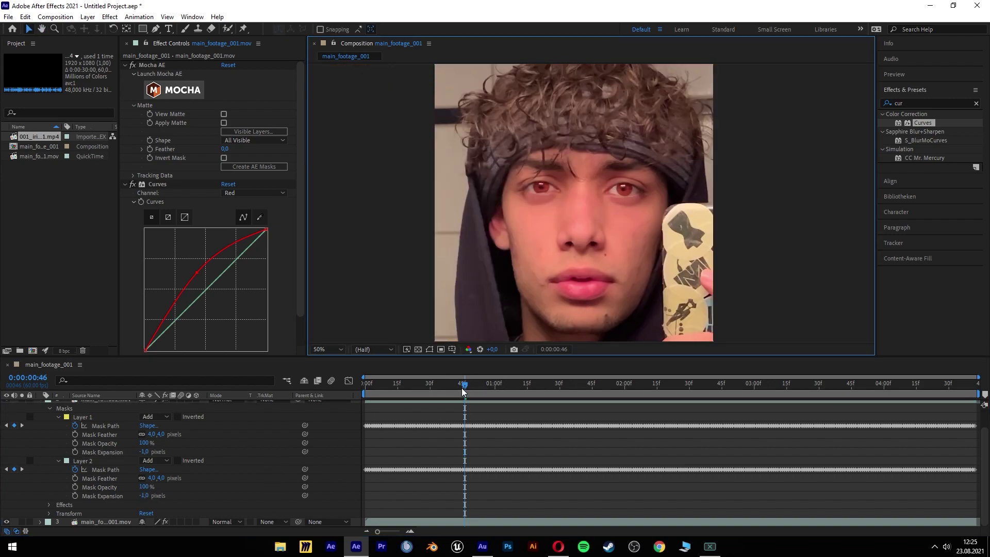
drag(462, 391, 525, 382)
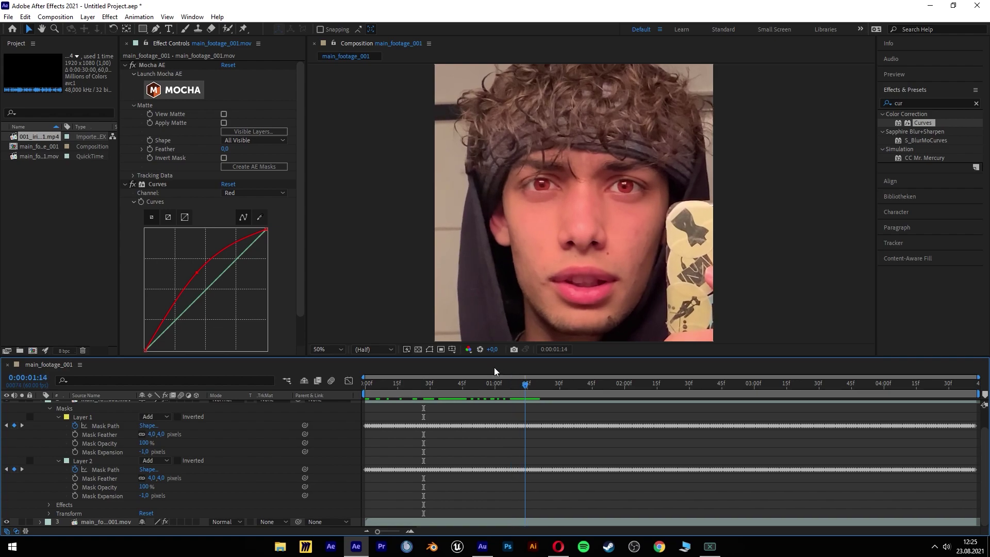
click(142, 199)
Reset the Red channel curve to a straight line at 0:00:00:38 and play the resulting tint fade-in.
drag(521, 388, 448, 383)
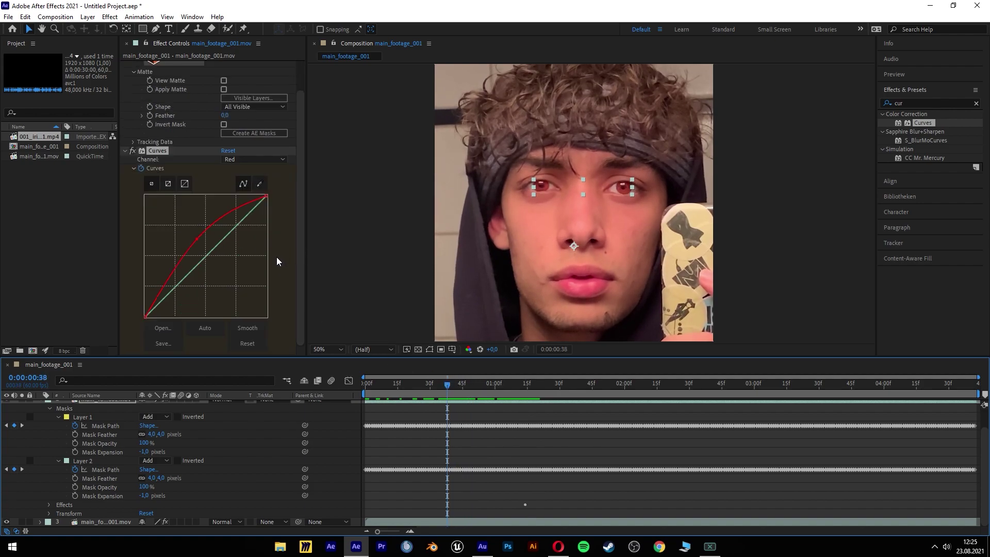
scroll(290, 255, down, 2)
click(247, 343)
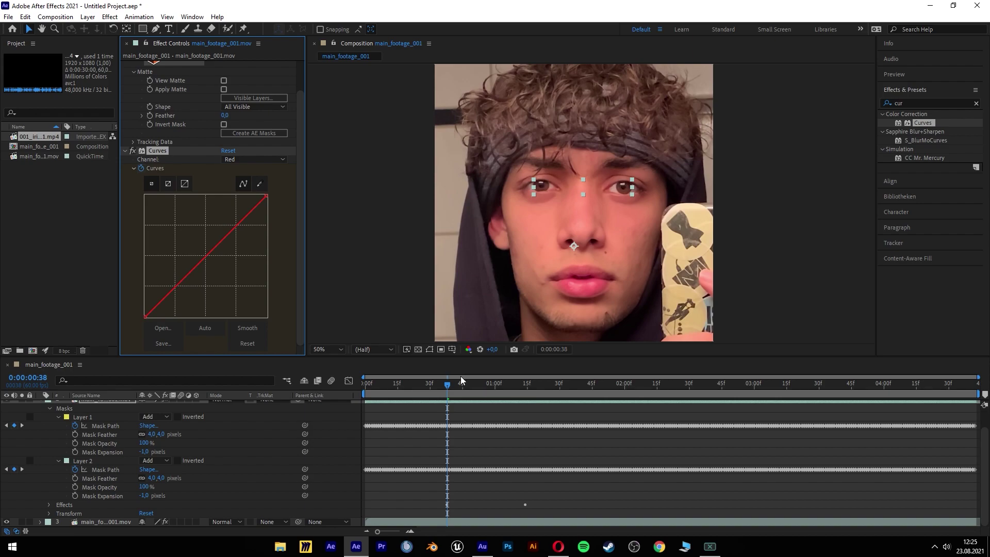
key(space)
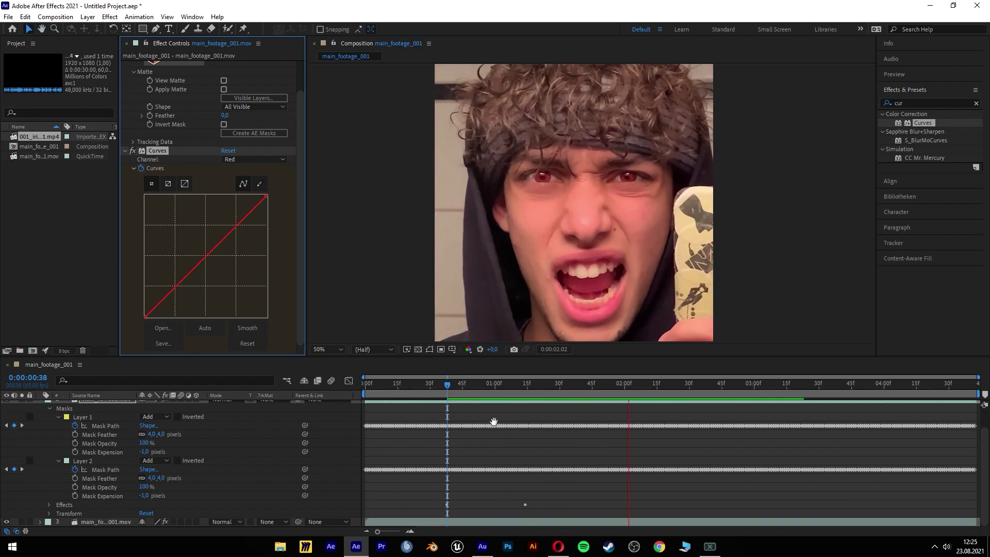
Reveal the Curves keyframes on the masked footage layer and shift both about 13 frames earlier.
drag(448, 383, 409, 417)
drag(441, 496, 444, 497)
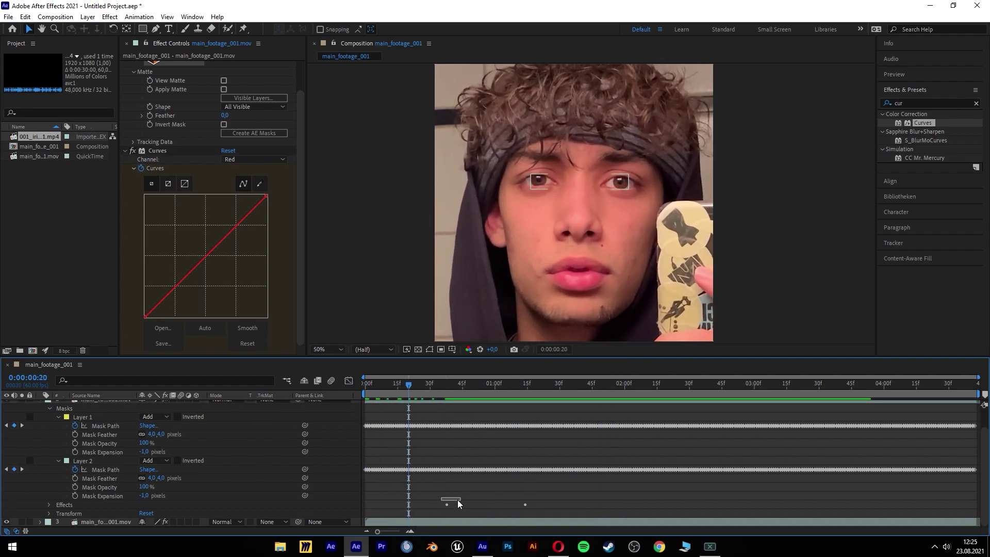
click(48, 505)
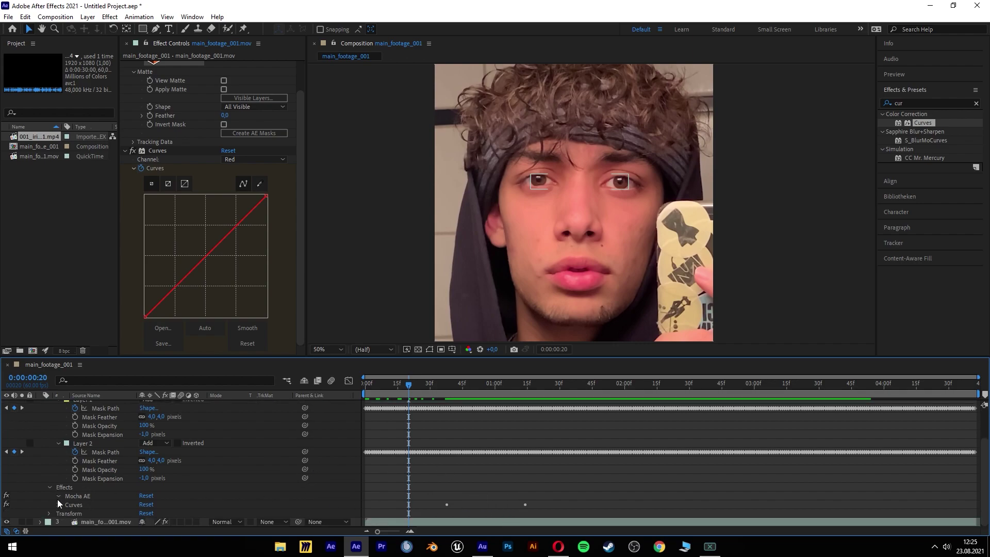
click(59, 504)
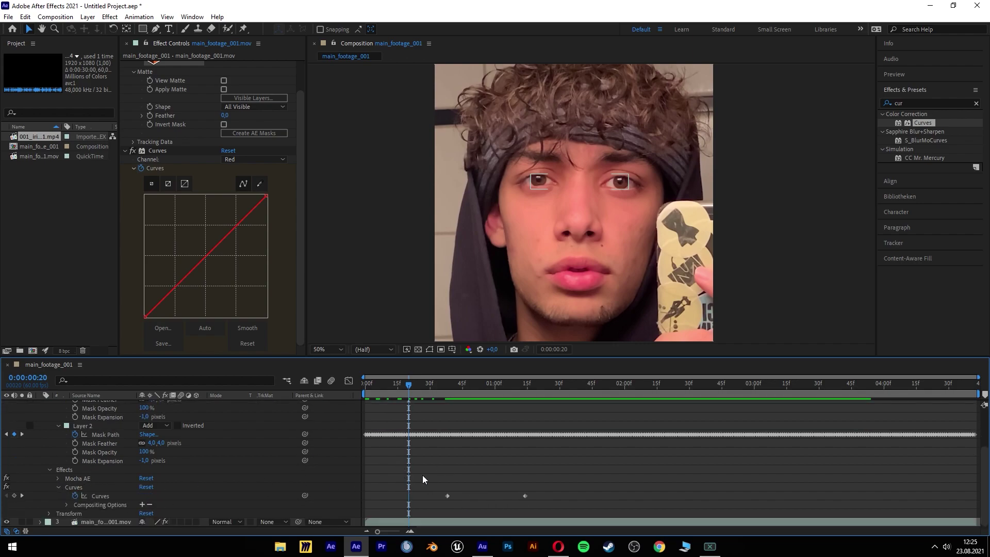
drag(424, 474, 521, 510)
drag(447, 495, 420, 495)
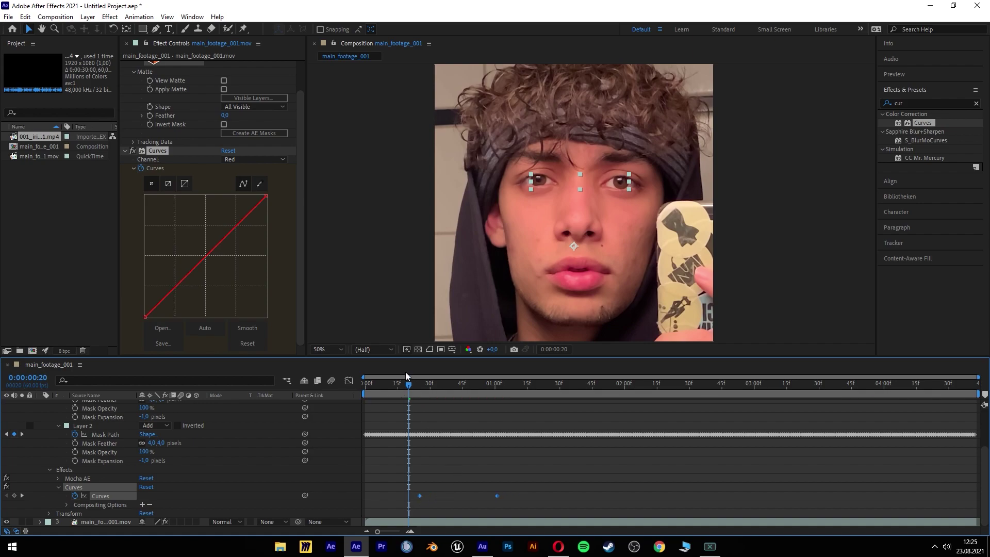
Scrub through the red tint's fade-in and play the composition back from the start.
drag(409, 383, 444, 383)
drag(521, 471, 460, 505)
drag(430, 385, 459, 385)
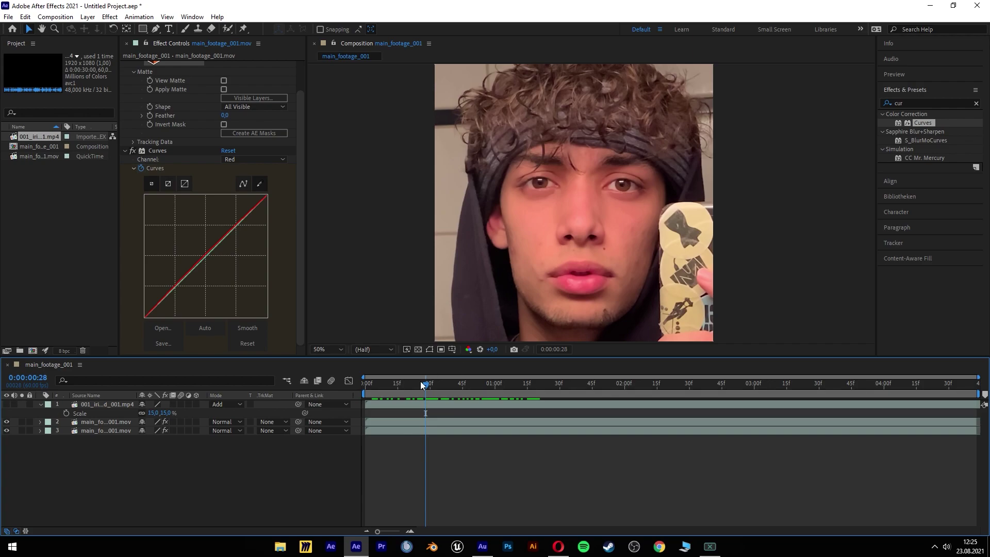
key(space)
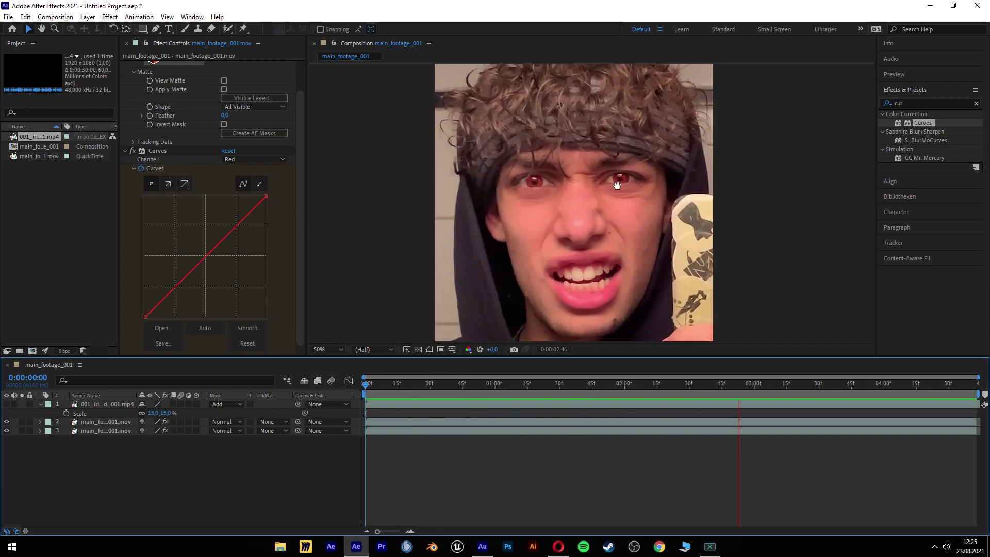
key(space)
Examine the tinted irises up close at 0:00:02:55 and at 0:00:01:01.
scroll(678, 200, down, 2)
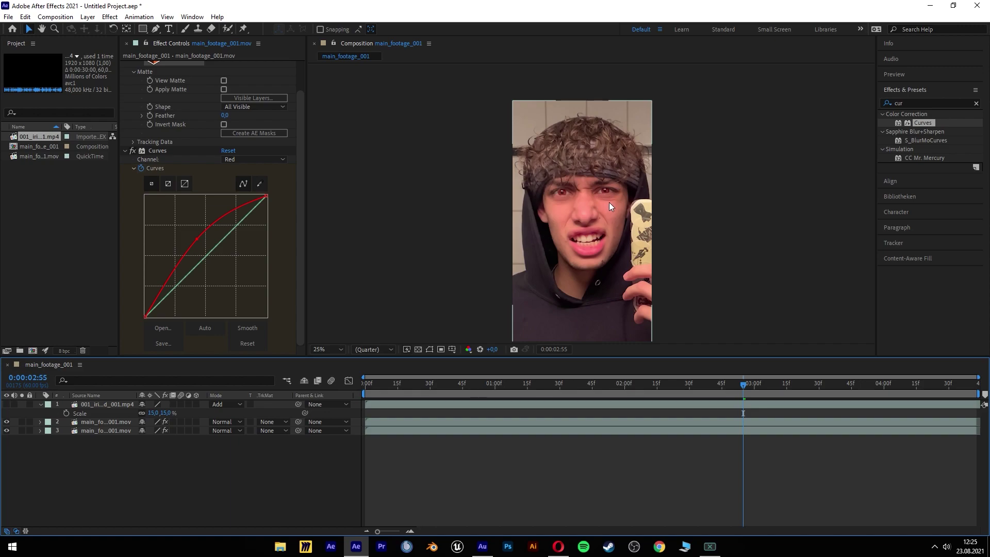
scroll(608, 202, up, 4)
scroll(557, 314, up, 1)
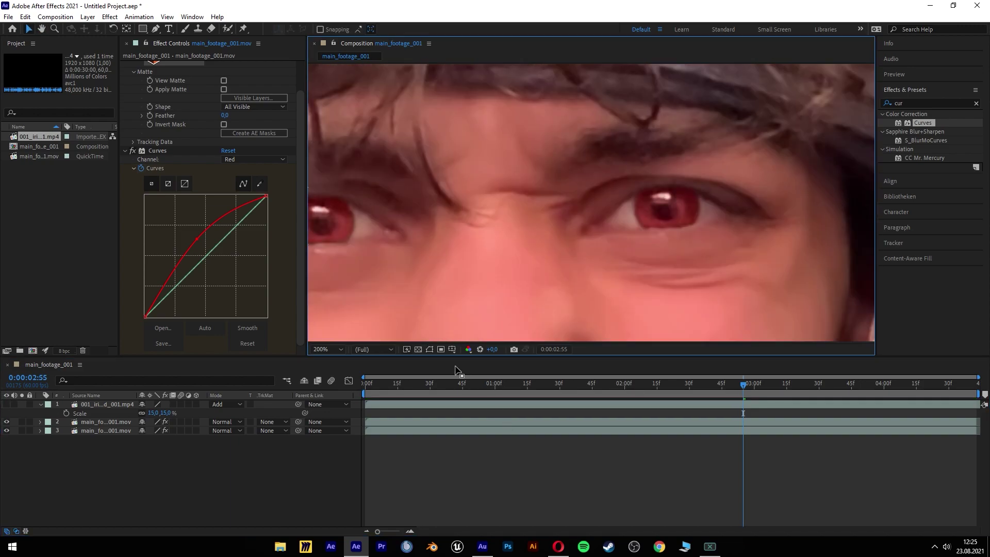
drag(572, 211, 605, 222)
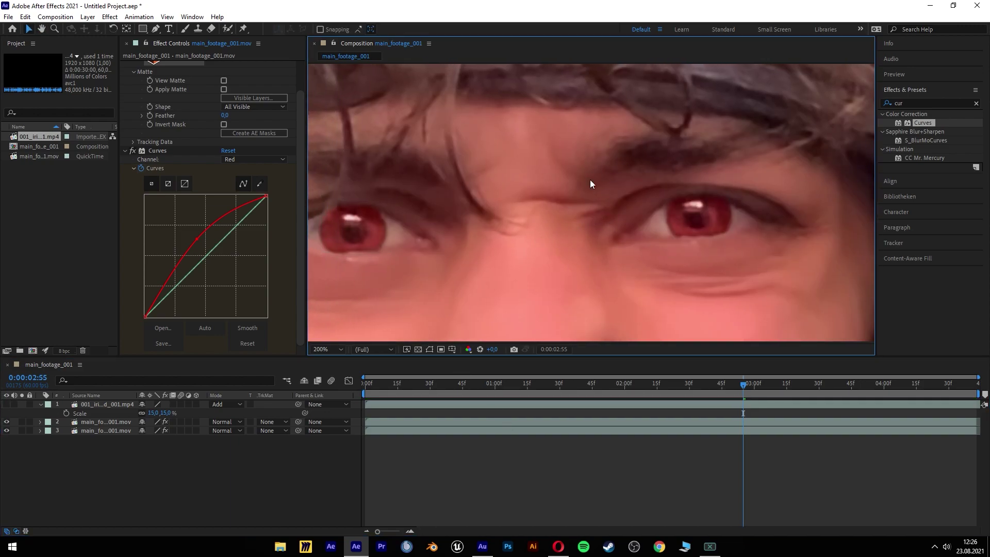
scroll(580, 188, down, 2)
drag(579, 387, 476, 372)
click(125, 150)
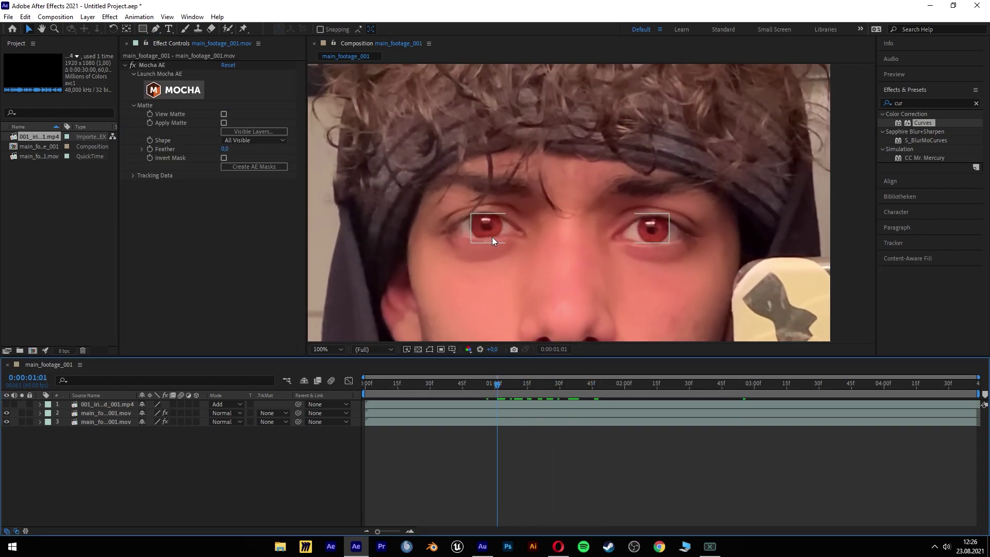
scroll(491, 236, up, 1)
scroll(474, 258, down, 2)
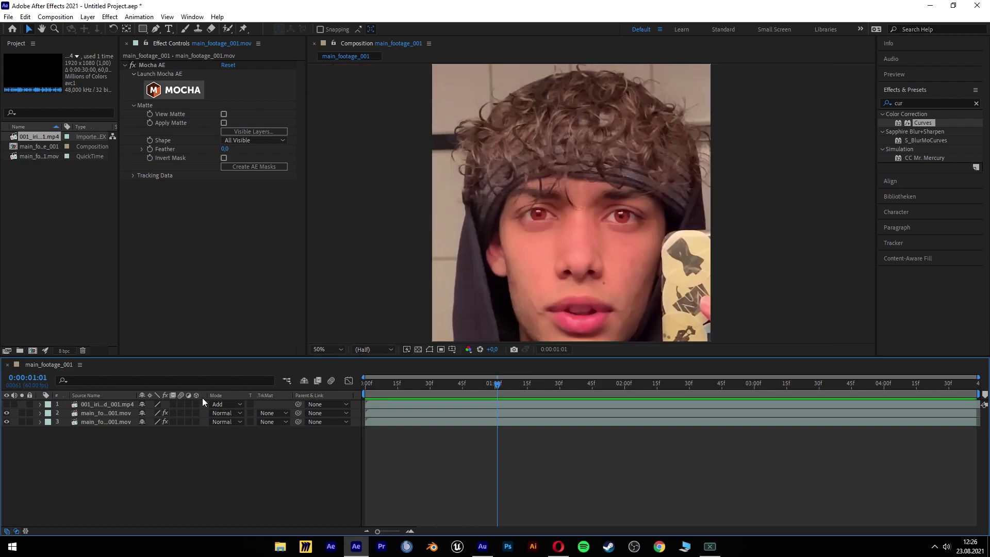
Compare the frame at 0:00:01:01 with the red iris layer shown and hidden.
click(100, 404)
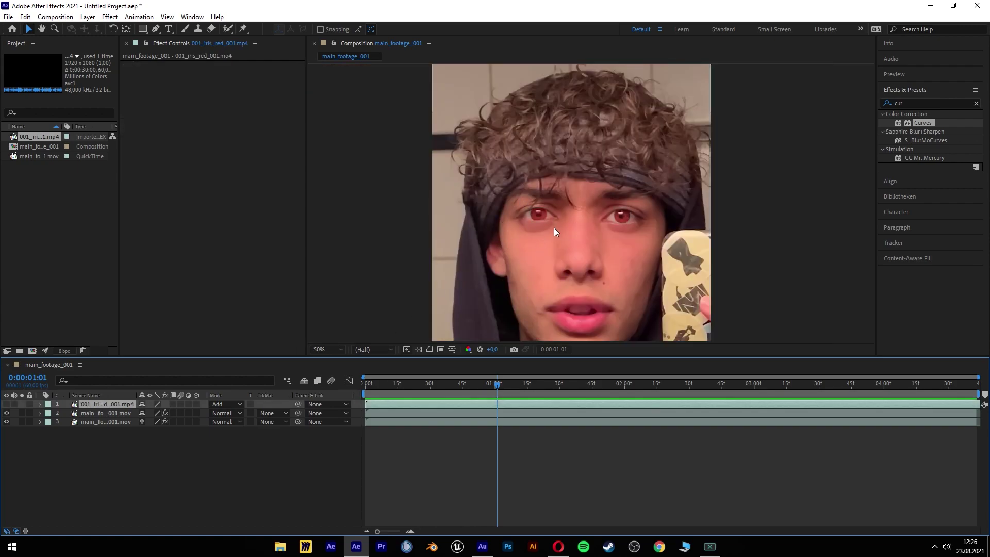
click(6, 405)
click(7, 404)
Create a black solid named alpfa_l directly above the masked footage layer.
click(94, 413)
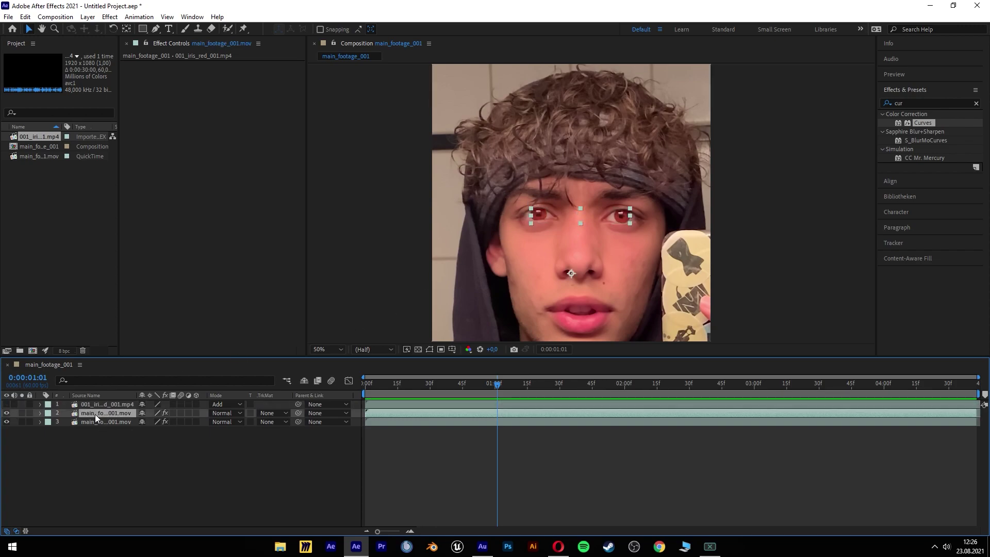
right_click(67, 450)
mouse_move(102, 331)
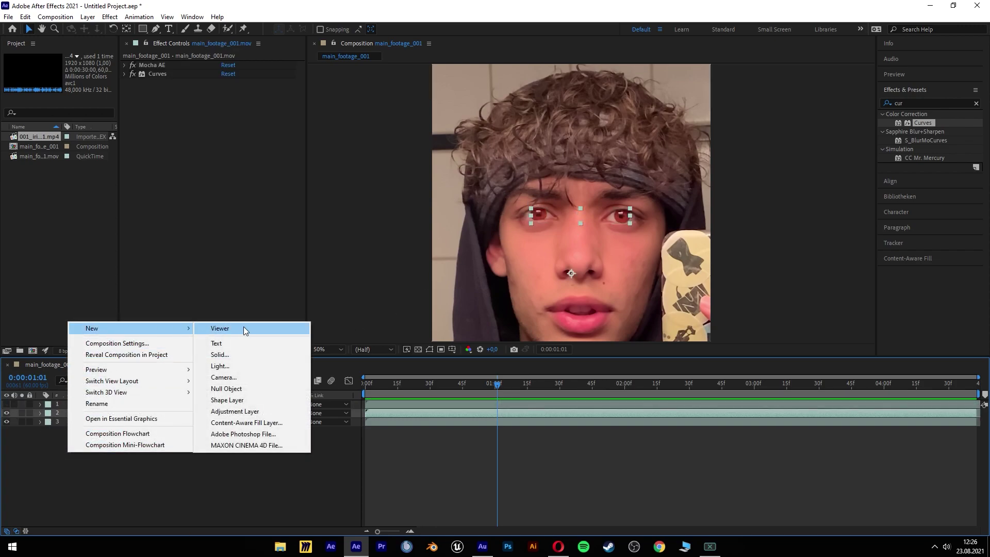
click(243, 355)
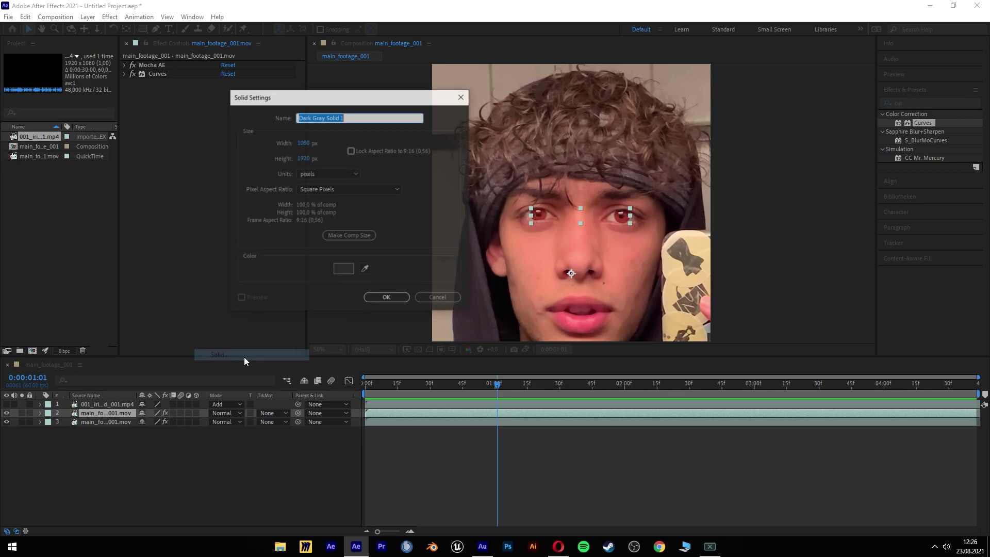
click(342, 265)
drag(223, 273, 201, 304)
click(422, 168)
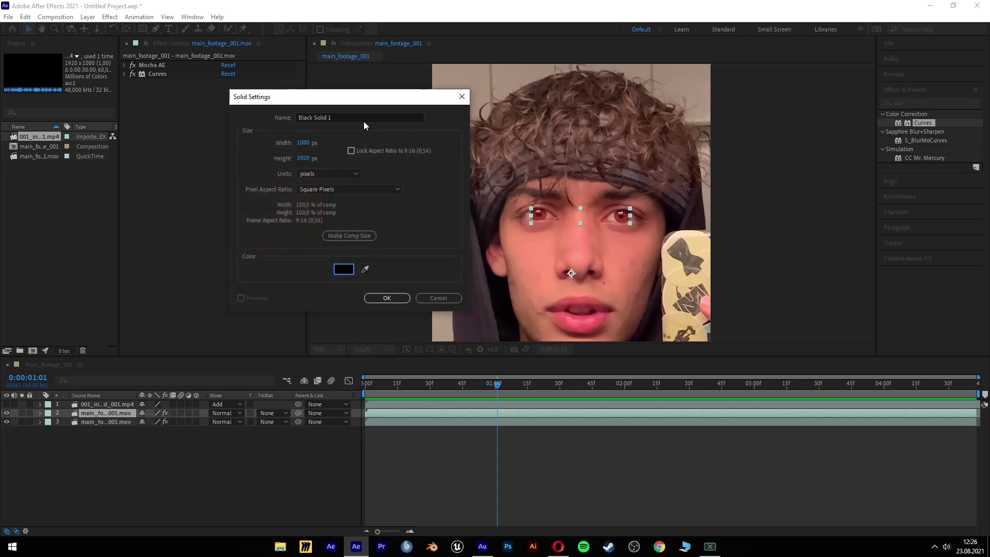
triple_click(365, 118)
text(alpf)
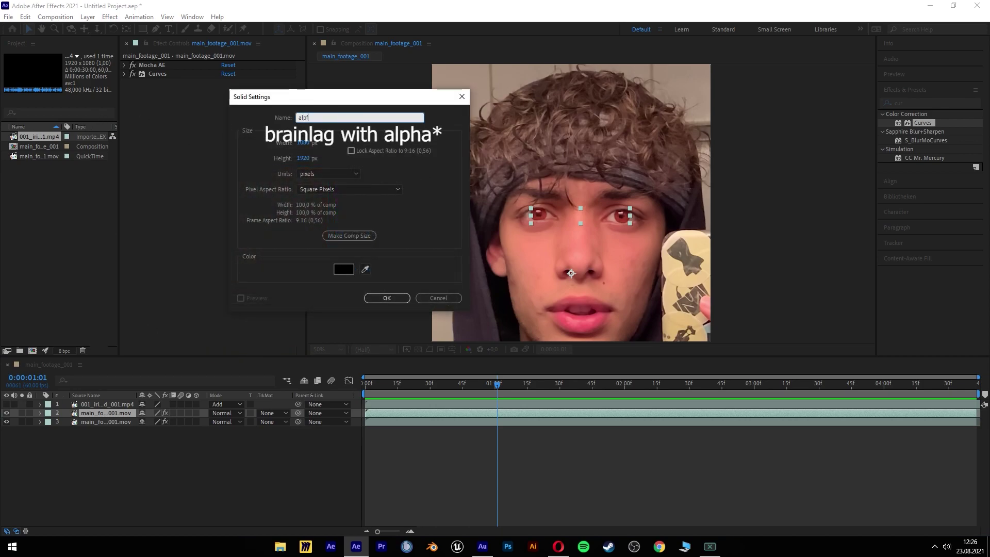
text(a_l)
key(Return)
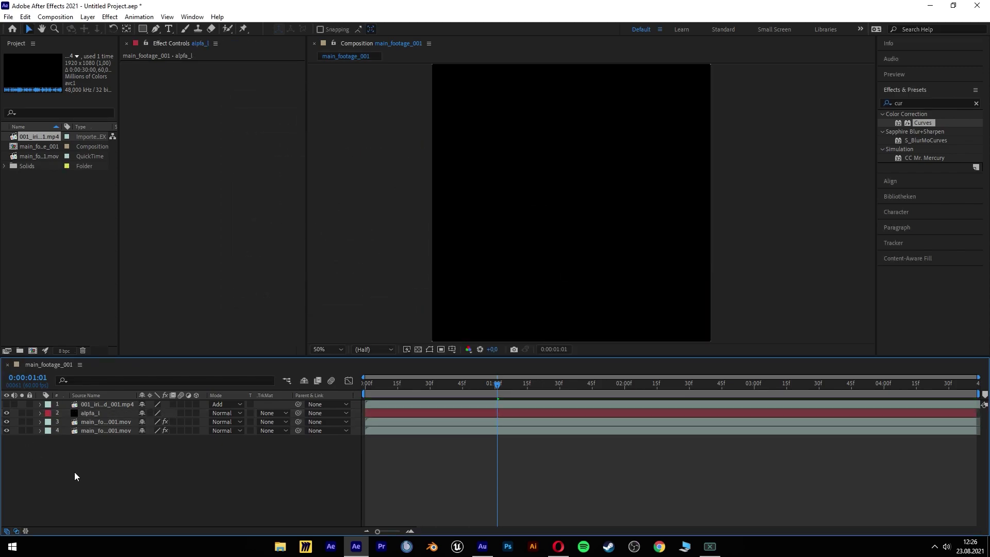
Create a black solid named alpha_r and hide both alpha solids.
right_click(75, 472)
mouse_move(185, 349)
click(253, 372)
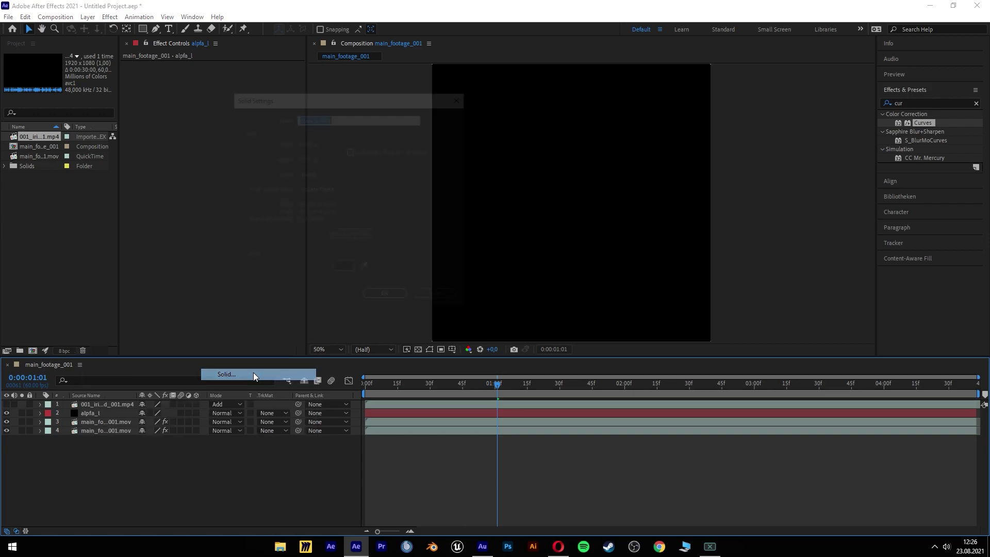
text(alpha_r)
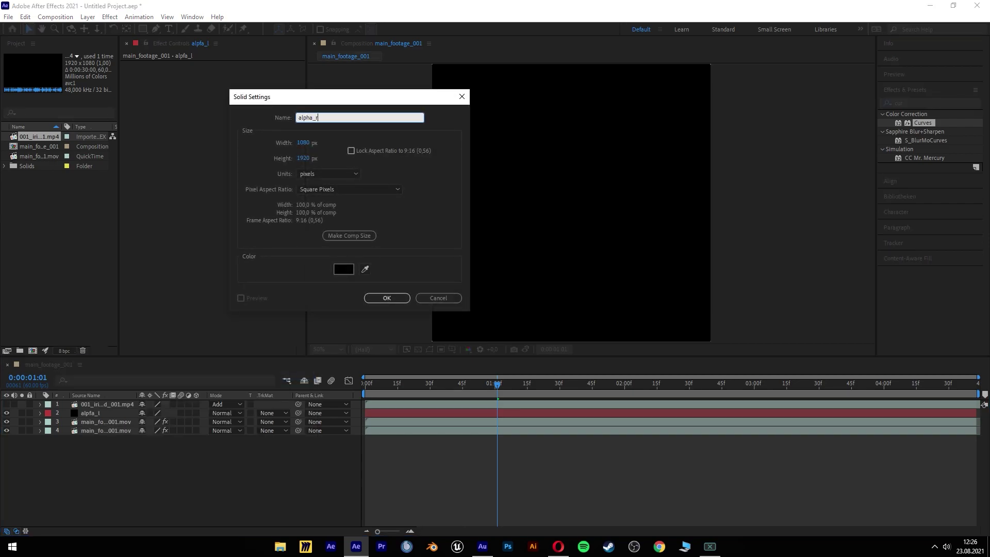
key(Return)
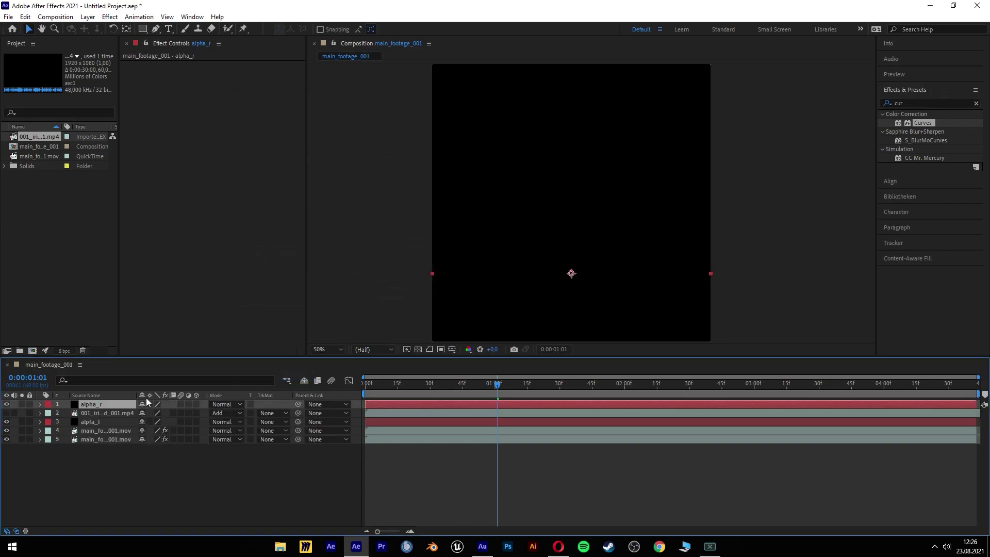
click(8, 404)
click(6, 422)
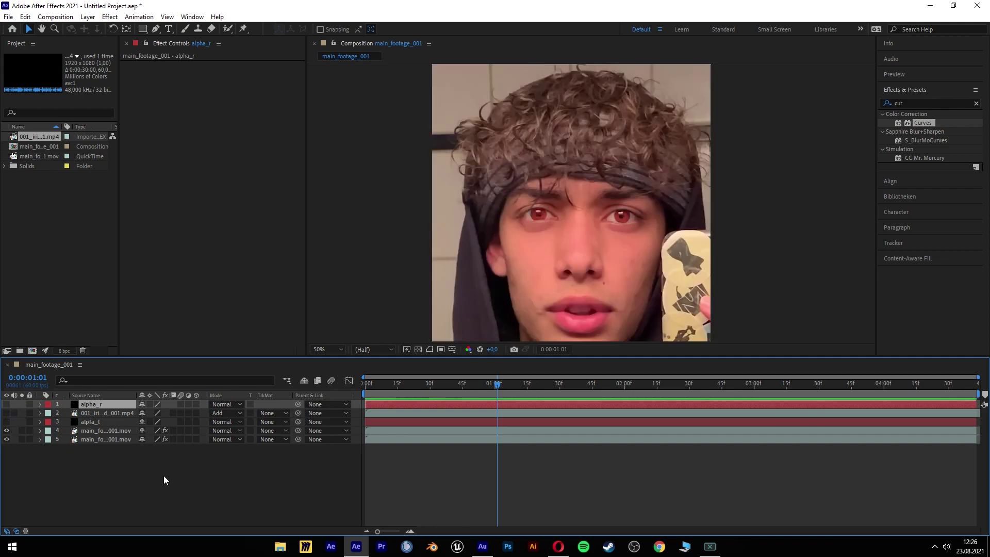
Add two null objects at the top of the composition's layer stack.
right_click(125, 463)
mouse_move(247, 339)
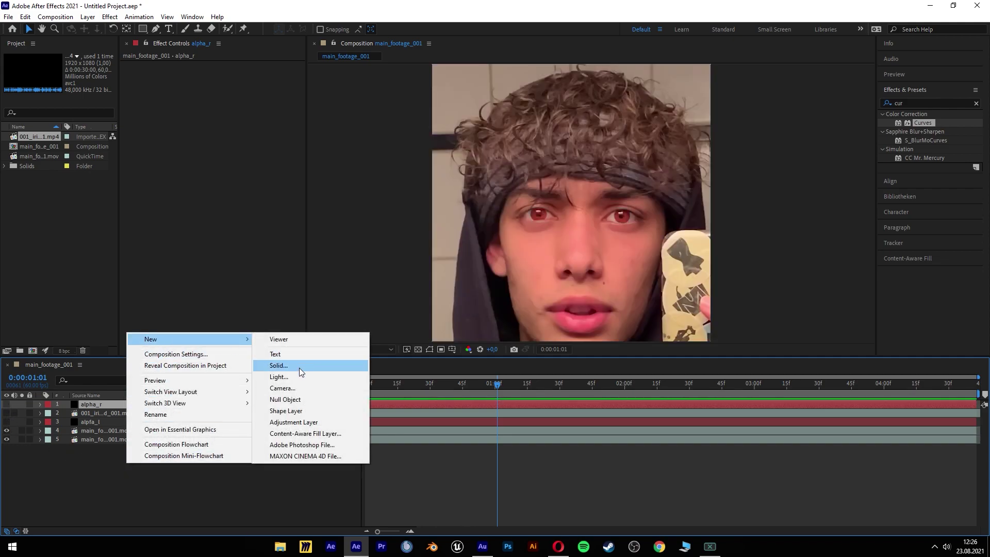
click(298, 398)
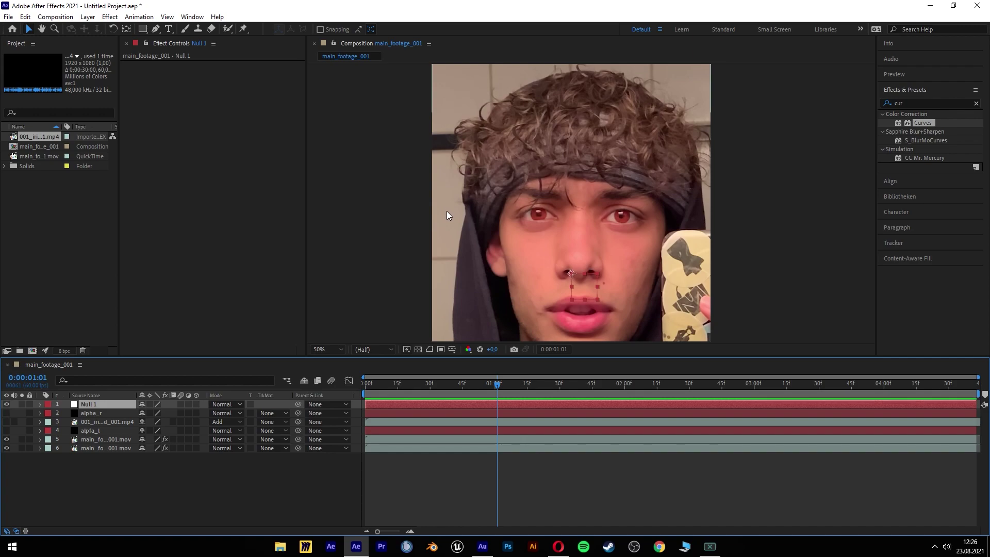
right_click(106, 485)
mouse_move(172, 363)
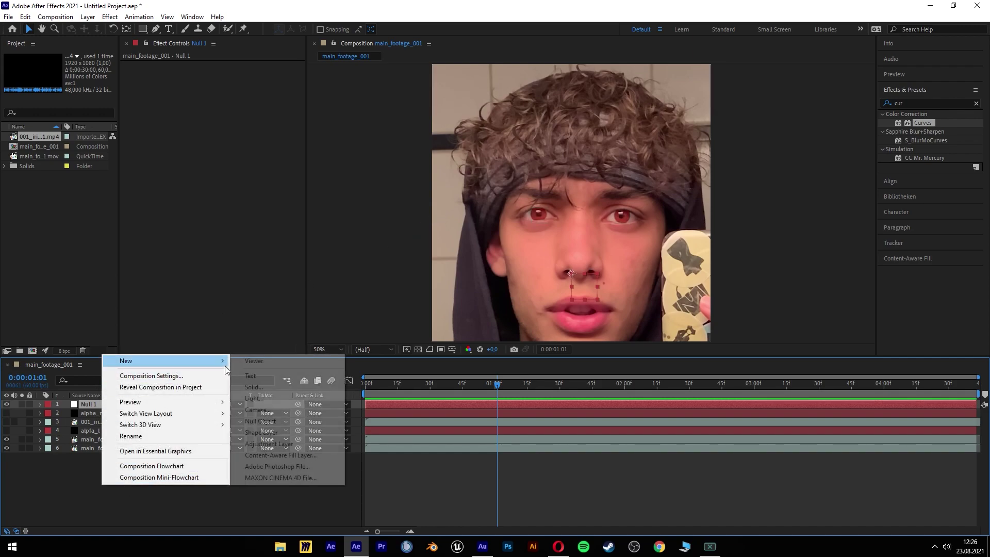
click(260, 421)
Rename the two null layers as Null 1_l and Null 2_r.
click(105, 411)
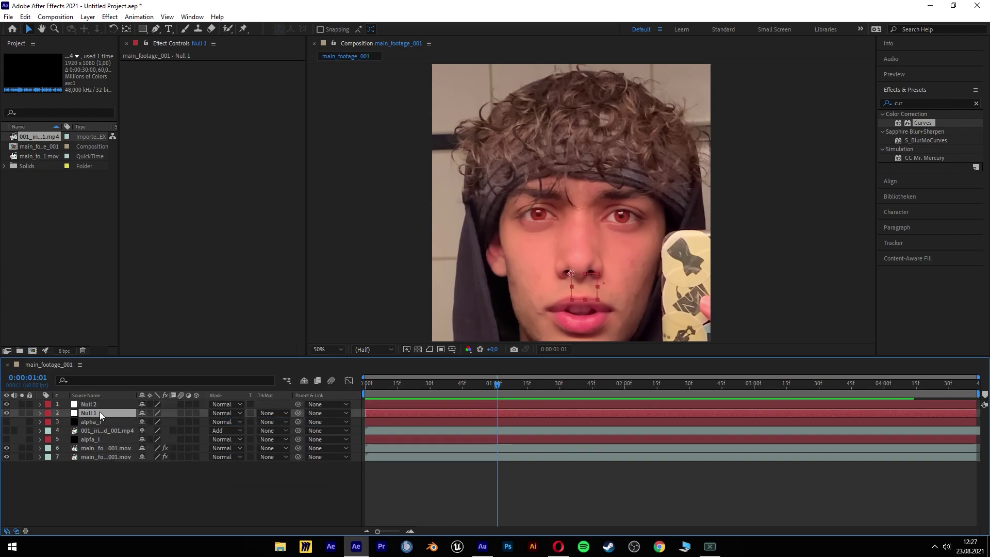
key(Return)
text(_l)
key(Return)
click(124, 407)
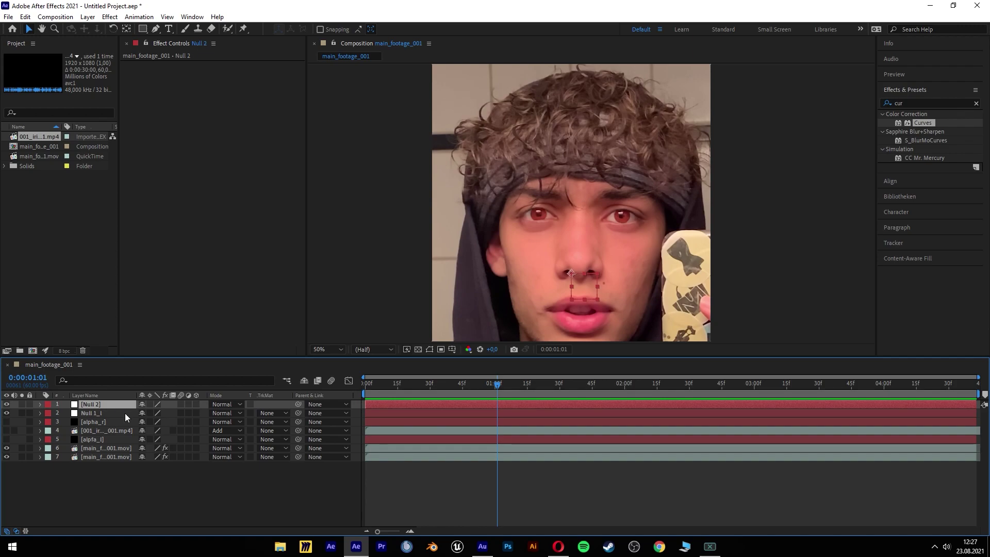
key(Return)
text(_r)
Add a second copy of the red iris clip directly above the existing iris layer.
click(102, 428)
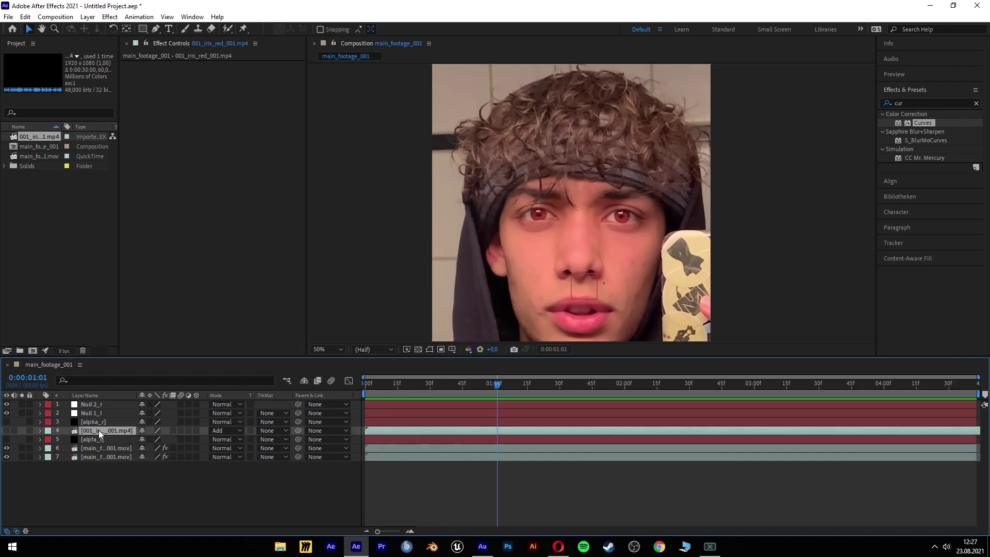
drag(46, 137, 129, 431)
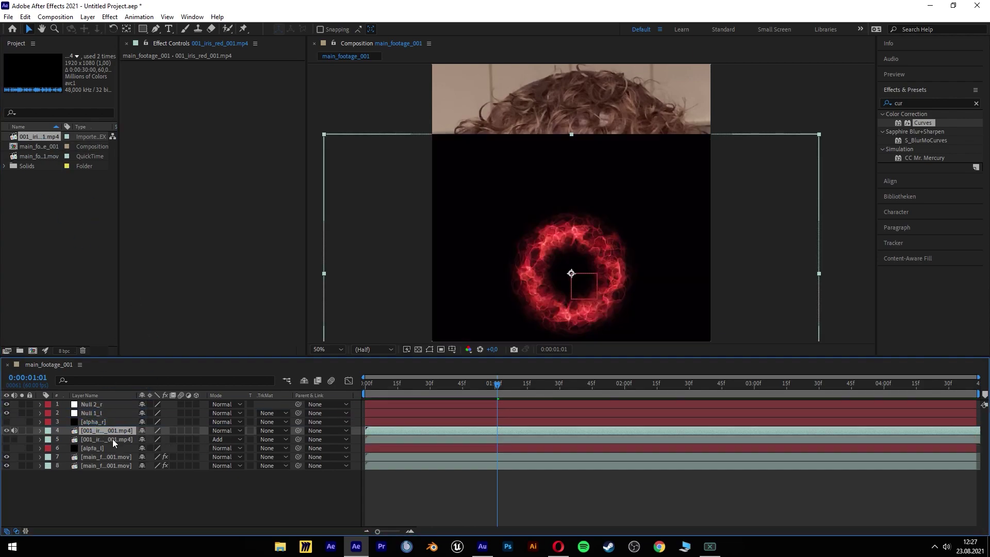
click(110, 439)
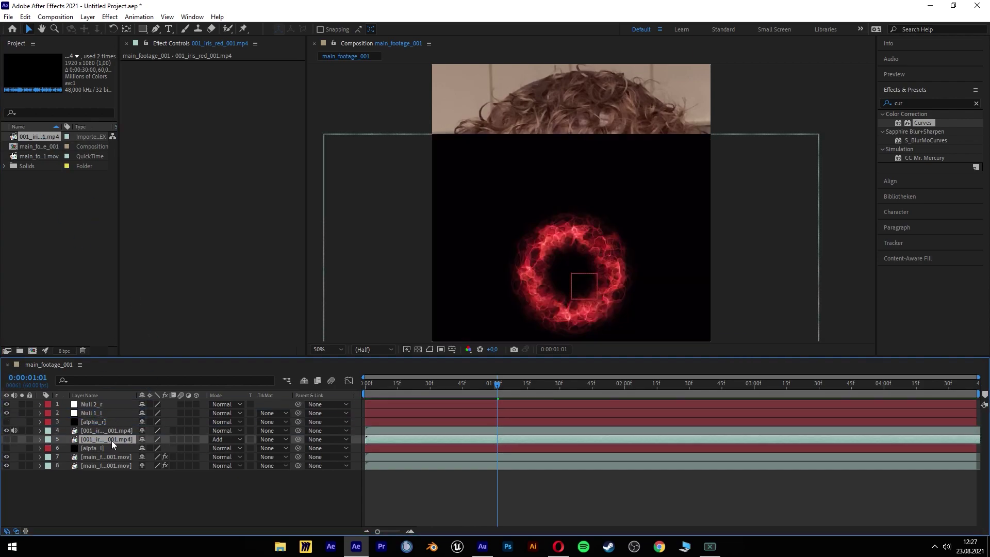
Set the new iris copy's scale to 15% to match the existing iris layer.
click(41, 439)
click(50, 448)
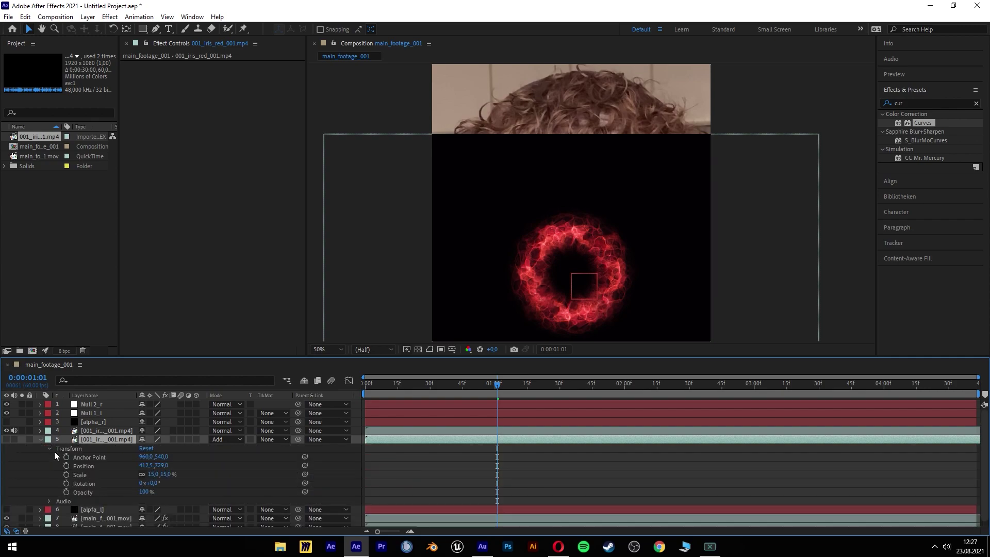
click(48, 436)
click(41, 431)
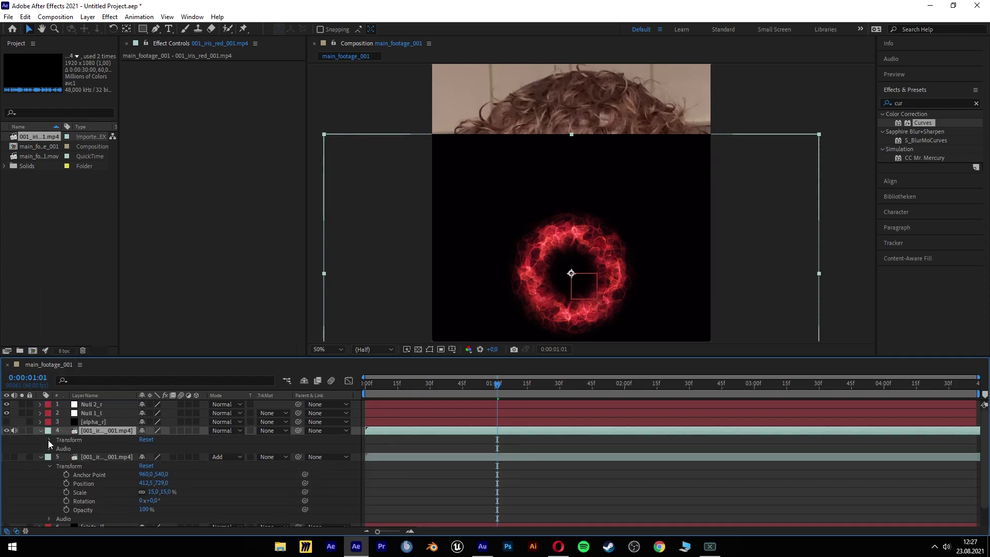
click(50, 439)
scroll(196, 468, down, 3)
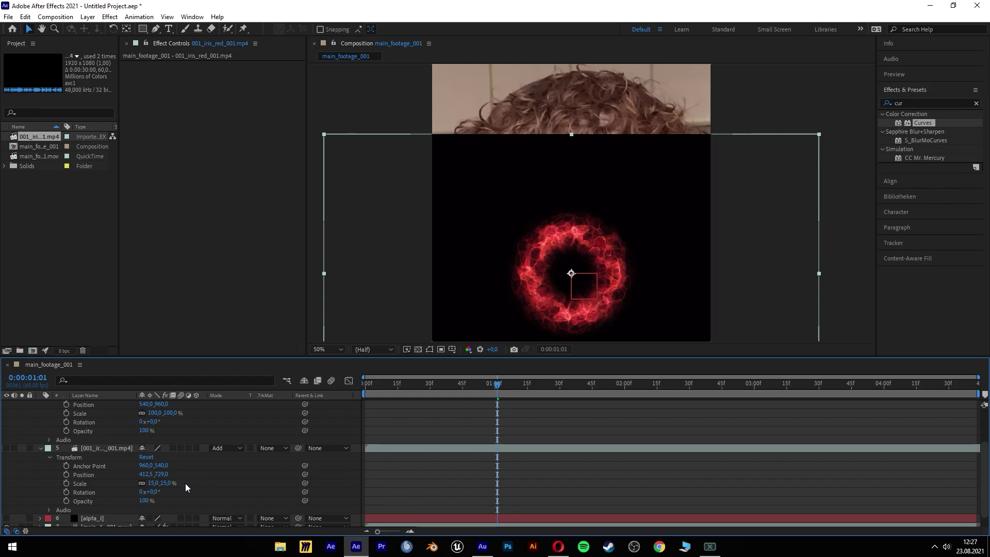
scroll(190, 482, up, 3)
click(172, 465)
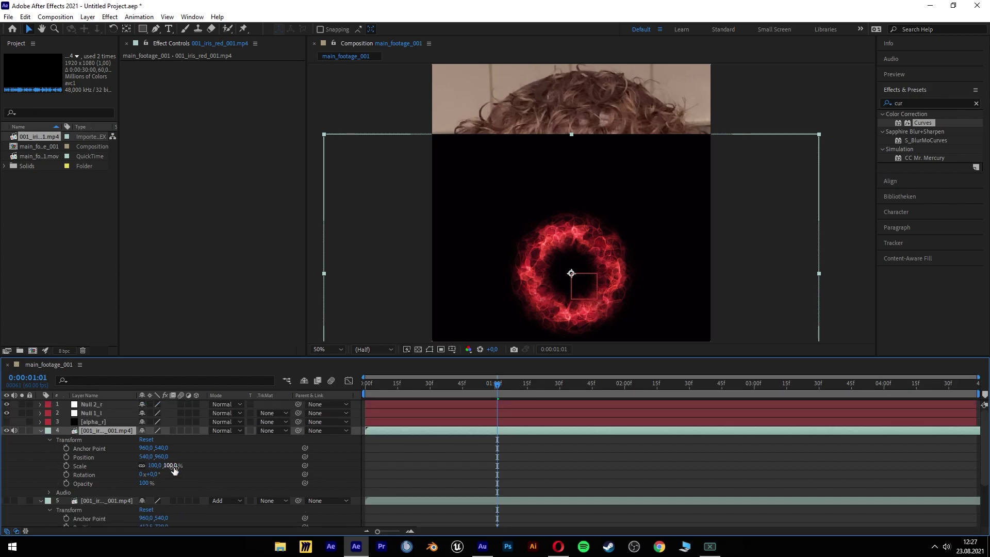
text(15)
key(Return)
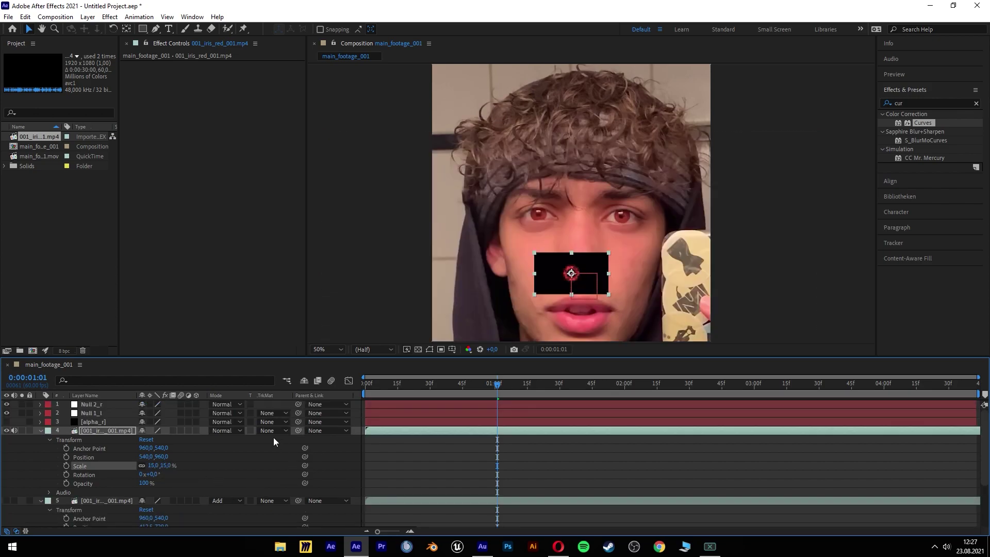
Set the new iris copy to Add blending and place it over the uncovered eye at about 737, 735.
click(239, 431)
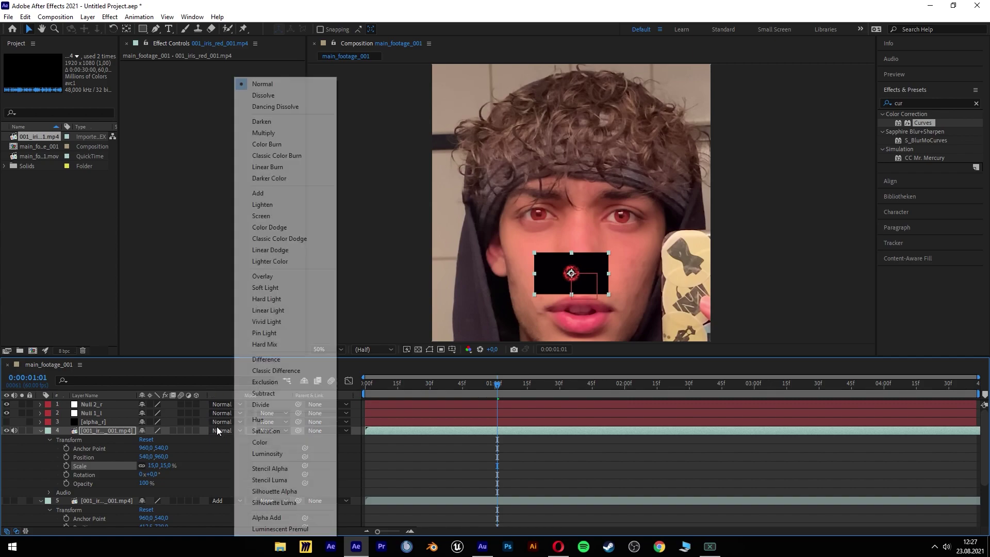
click(268, 193)
scroll(564, 265, up, 2)
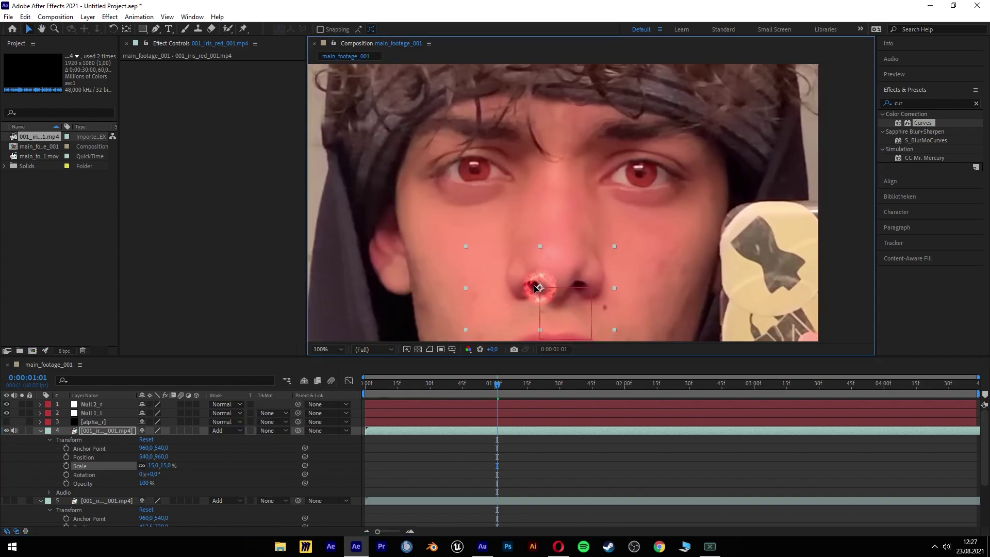
drag(536, 287, 638, 172)
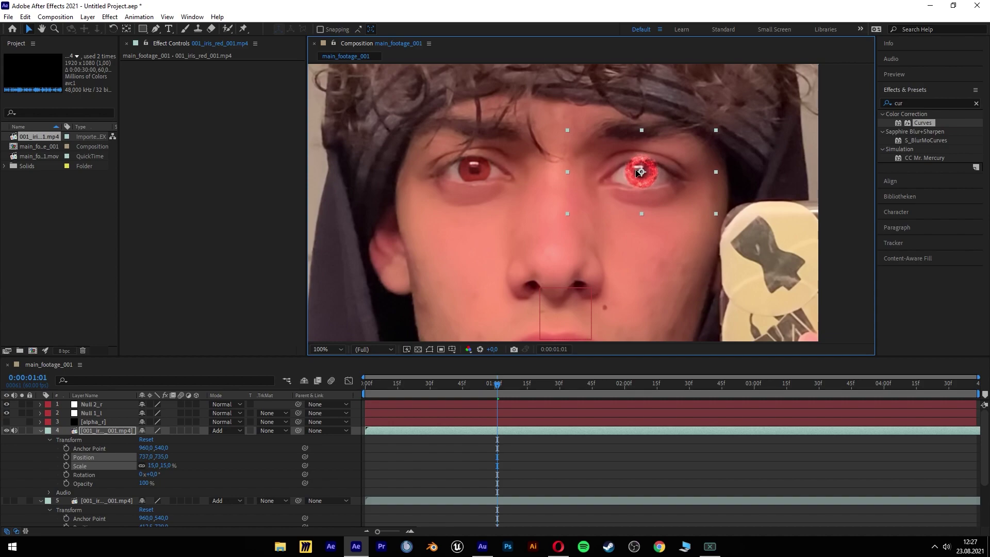
Collapse both iris layers' properties and make the original red iris layer visible.
click(41, 431)
click(40, 439)
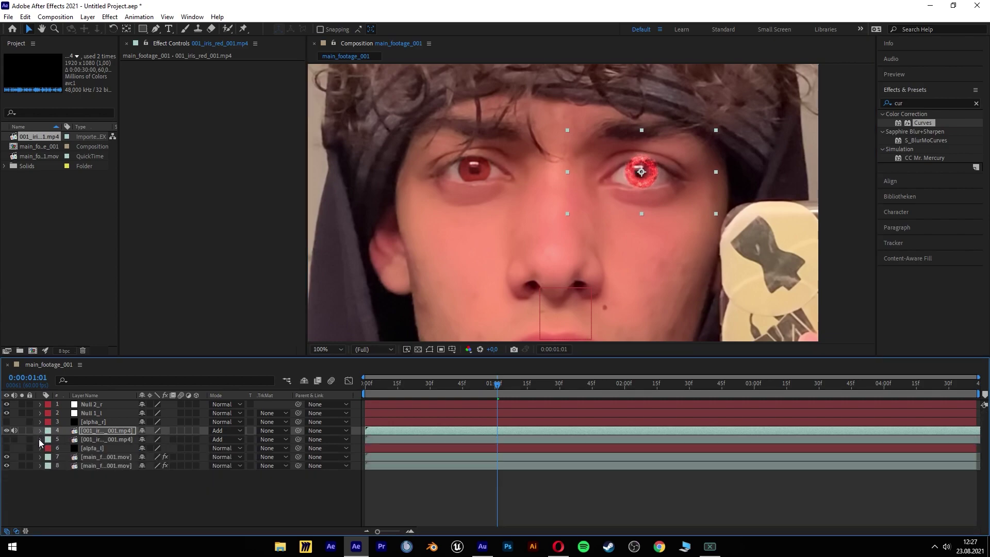
click(82, 439)
click(6, 439)
key(period)
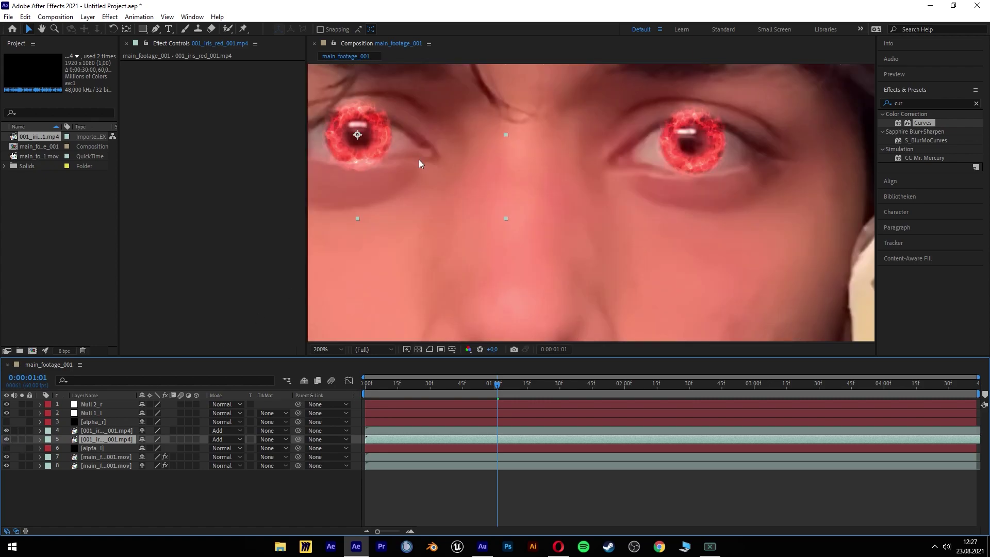
mouse_move(419, 160)
mouse_down()
mouse_move(465, 190)
mouse_move(413, 164)
mouse_up()
Set the scale of both red iris layers to 14%.
key(s)
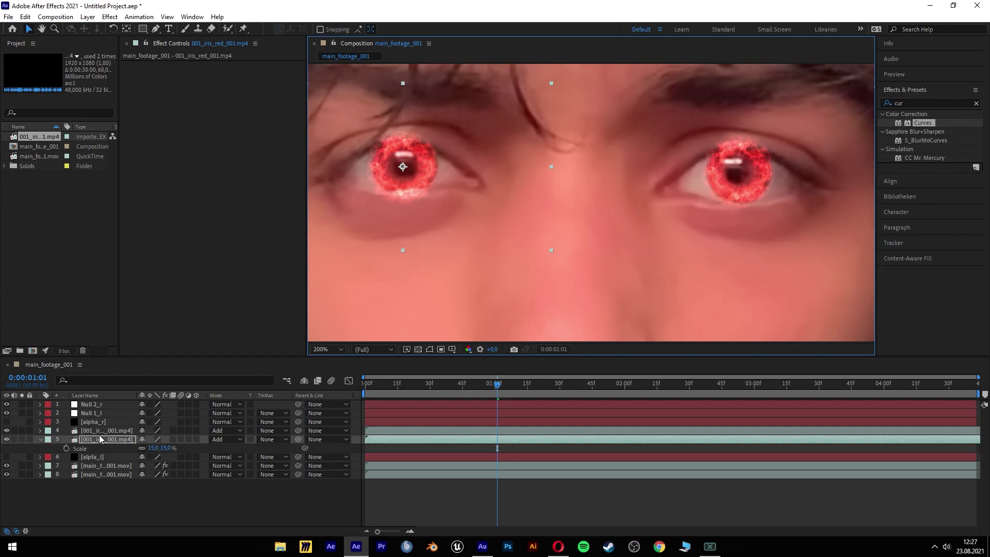
click(105, 430)
key(s)
click(166, 440)
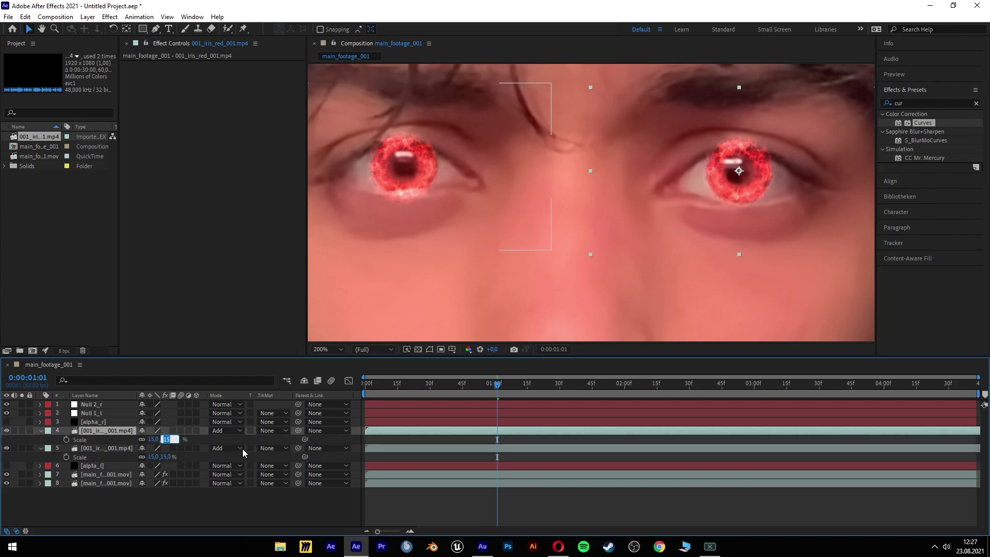
text(14)
key(Return)
click(167, 457)
text(14)
click(177, 510)
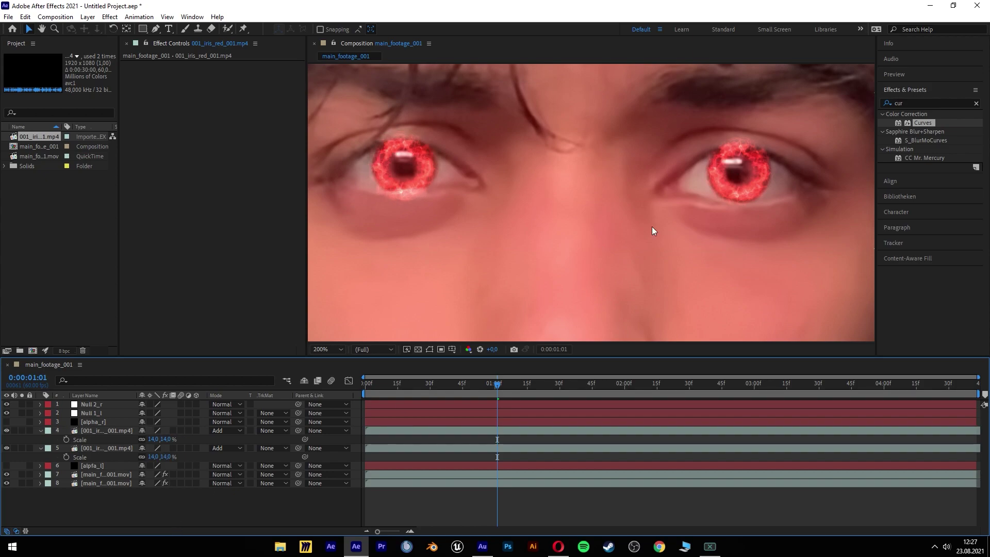
Fine-tune the position of the new iris copy over its eye.
click(759, 163)
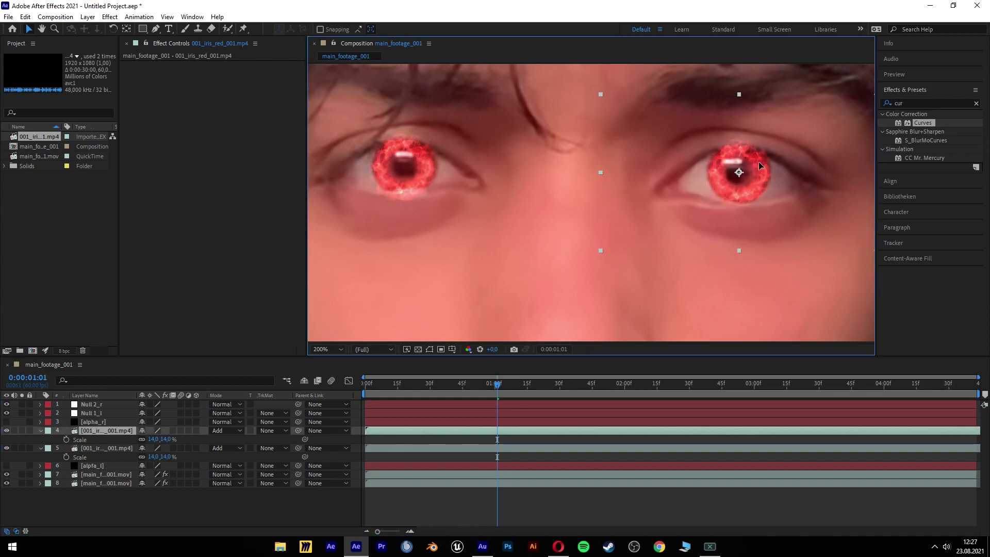
right_click(753, 163)
click(80, 499)
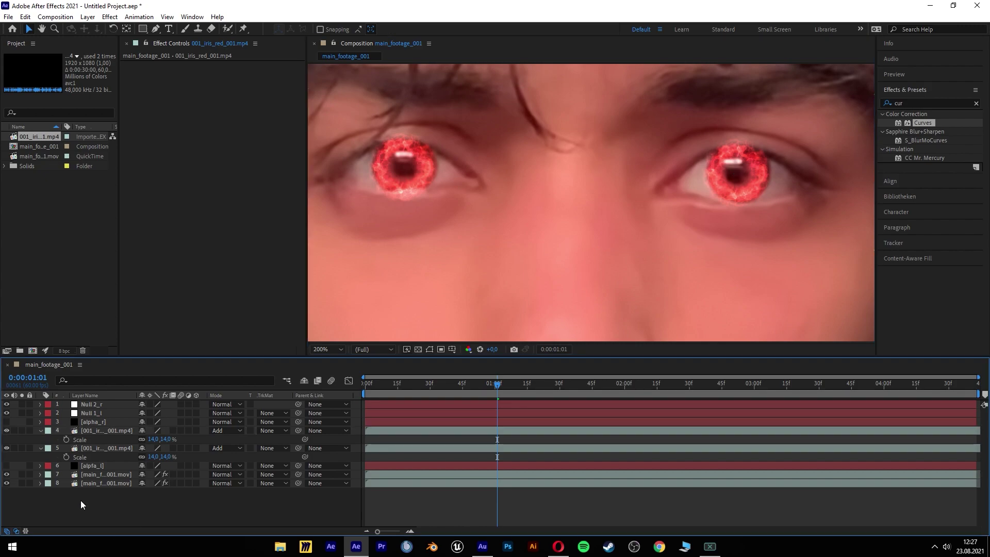
Create Mocha AE track data from Layer 1 on the lowest main footage layer.
click(89, 477)
click(100, 484)
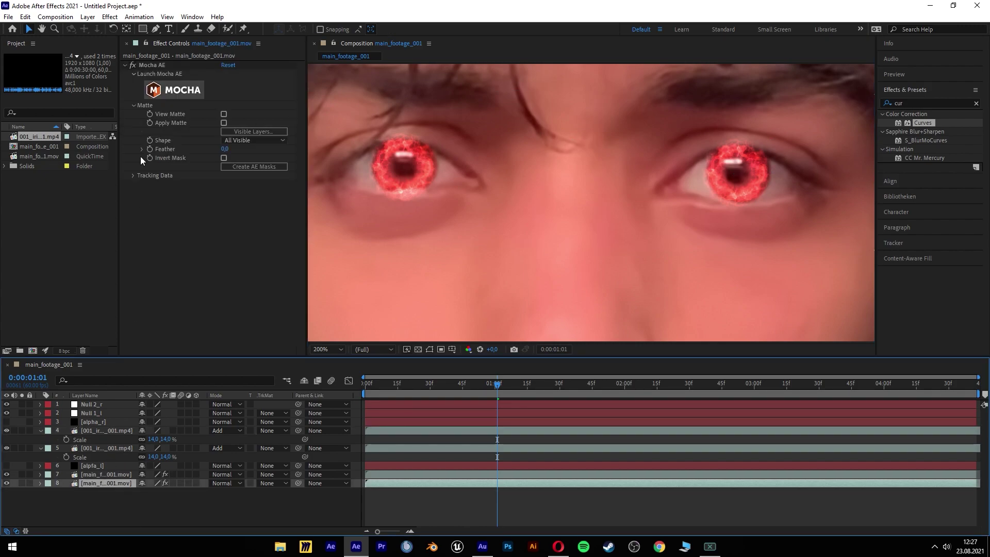
click(130, 175)
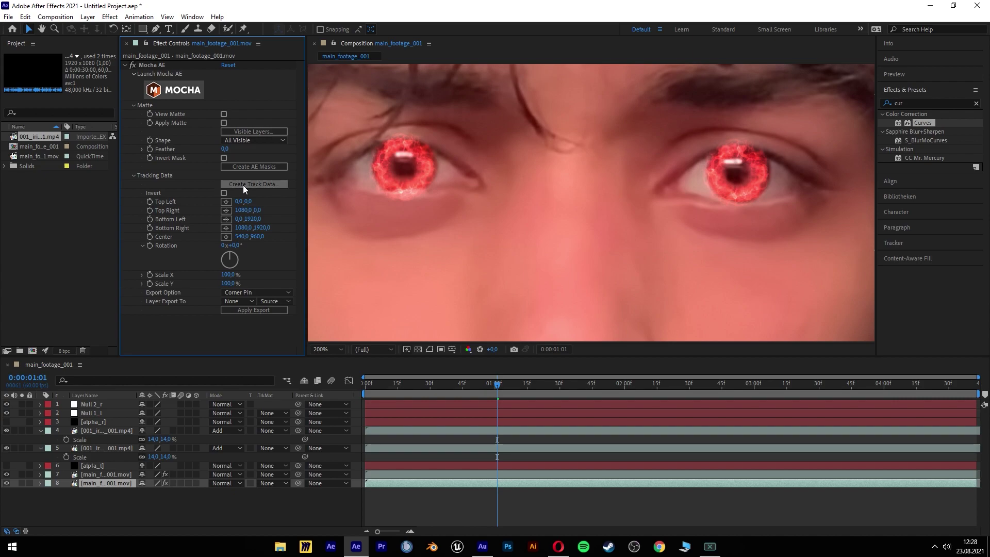
click(243, 184)
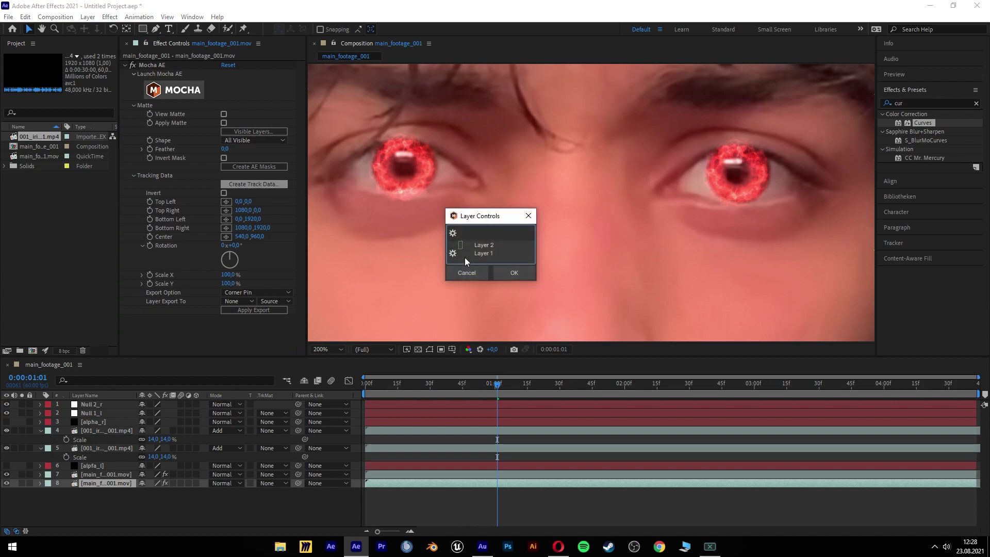
click(505, 273)
Export the Mocha tracking data to Null 1_l using the Transform option.
click(242, 292)
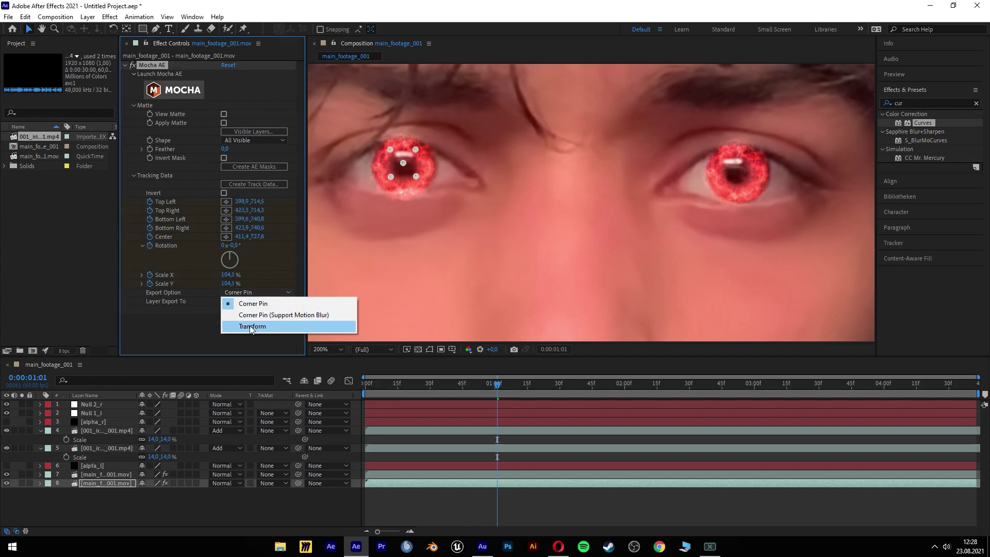
click(251, 326)
click(240, 301)
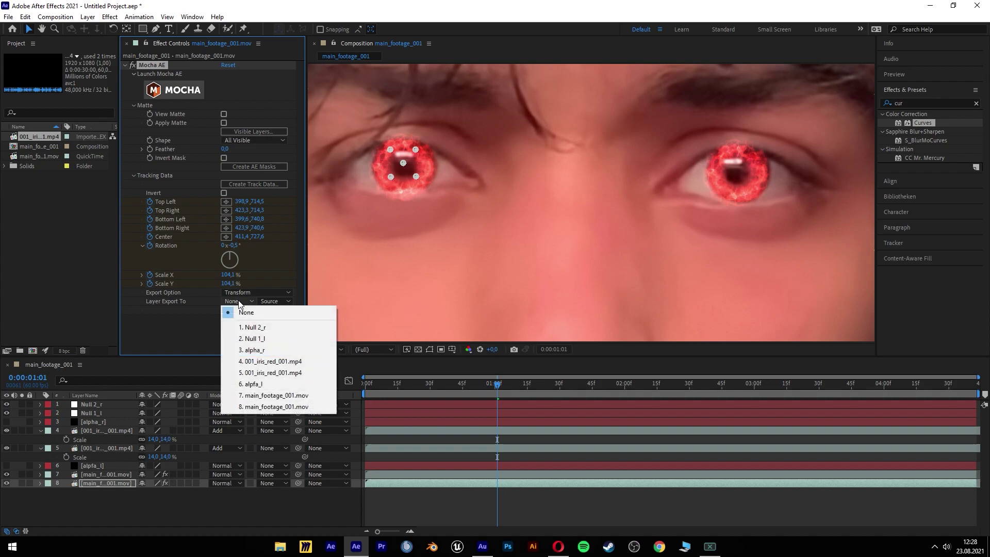
click(264, 338)
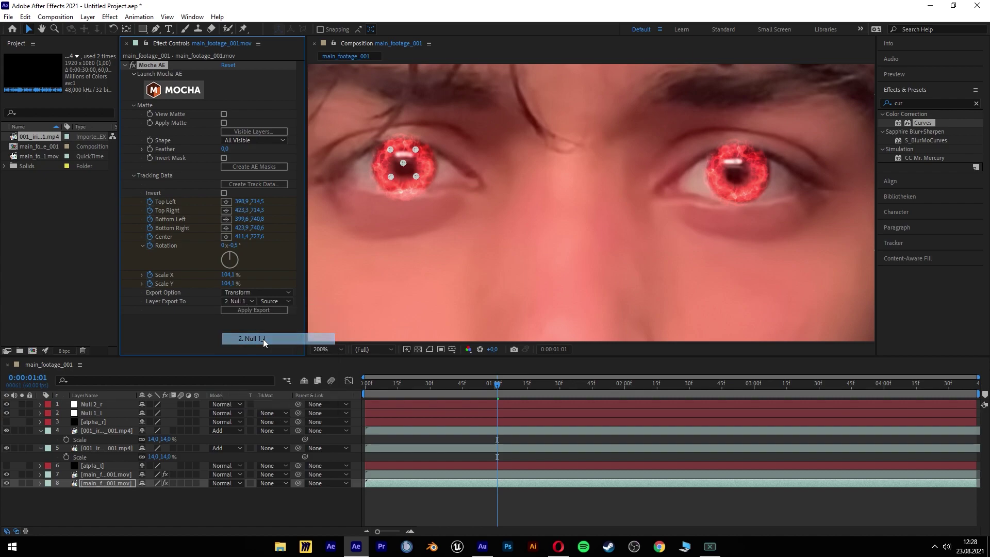
click(252, 309)
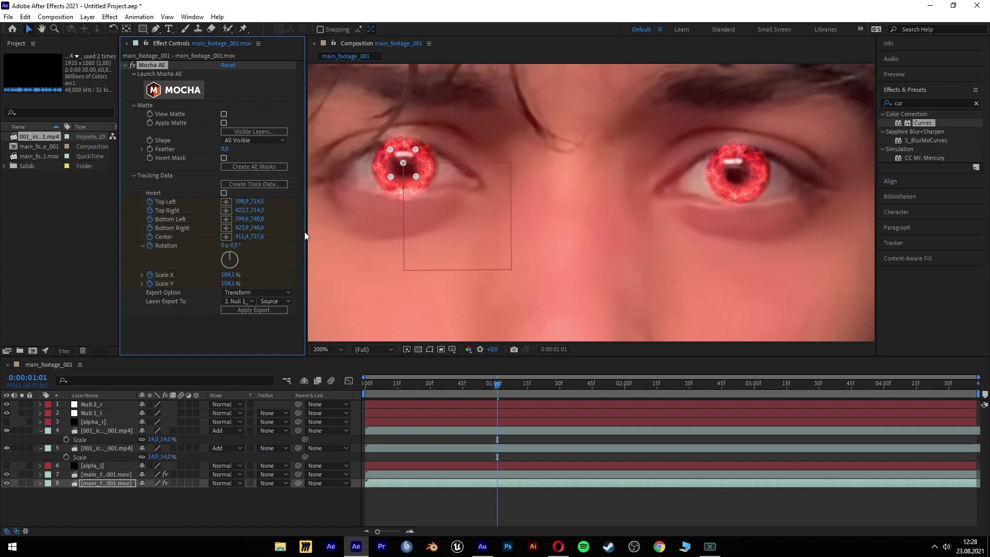
Create Mocha track data from Layer 2 and export it to Null 2_r using the Transform option.
click(243, 183)
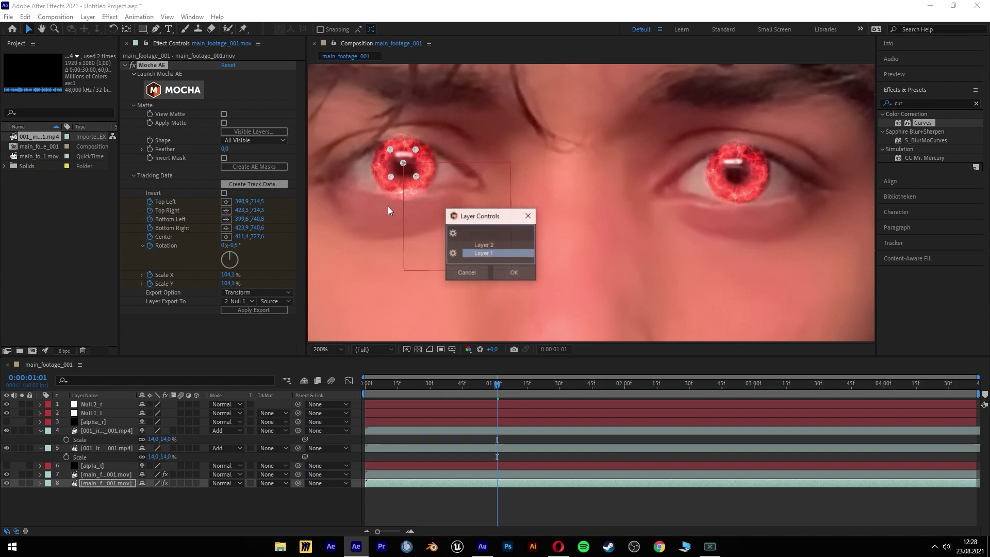
click(505, 278)
click(233, 302)
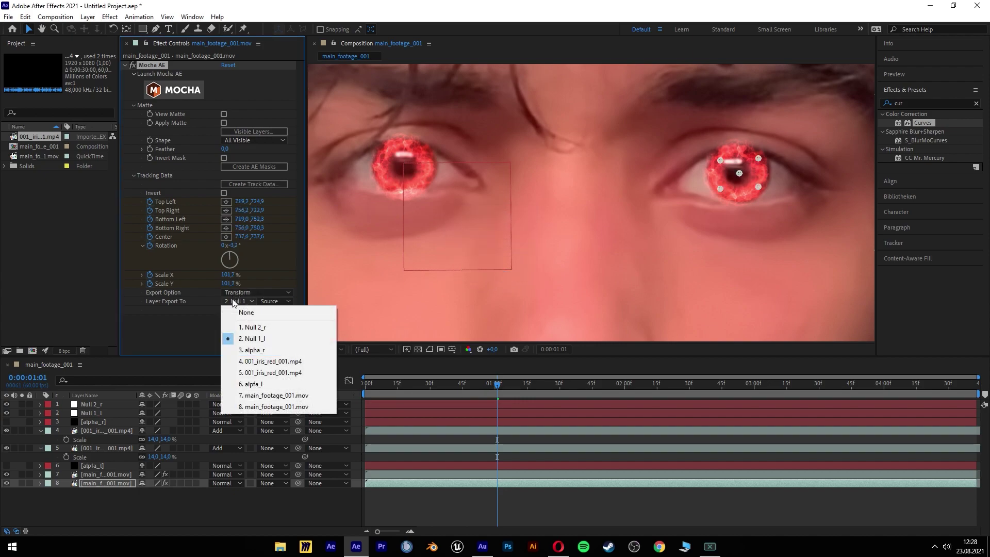
click(255, 326)
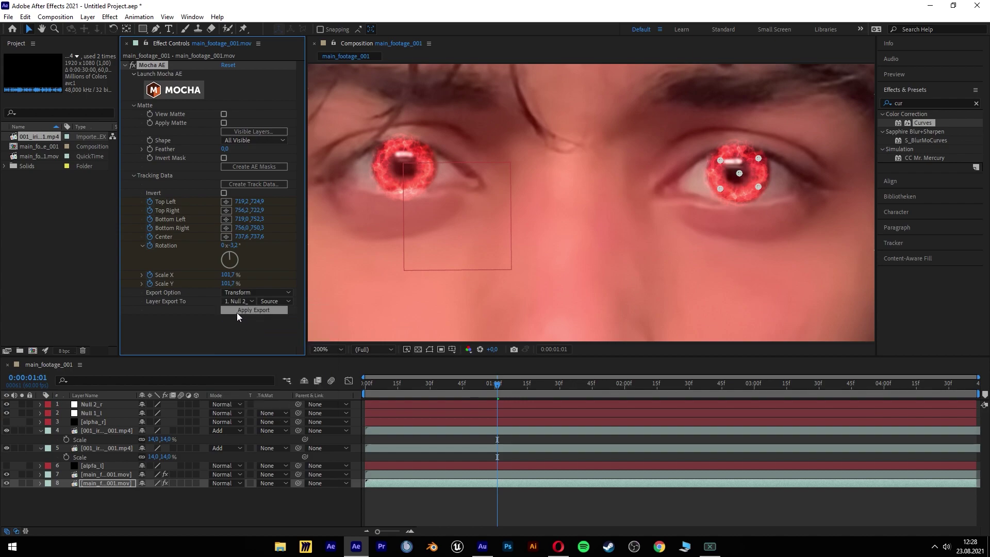
click(237, 313)
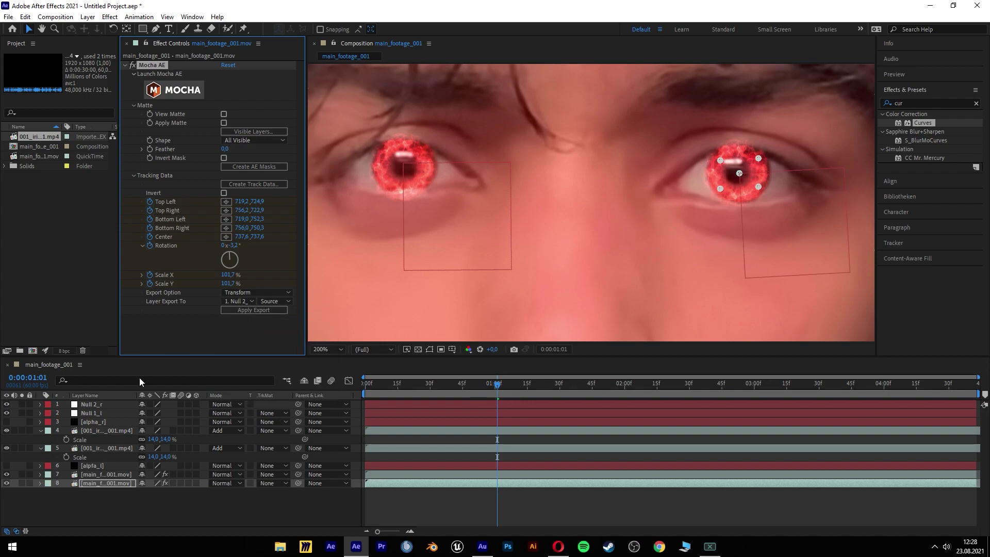
Remove the scale and rotation keyframes from Null 2_r and Null 1_l, keeping only their position keyframes.
click(89, 414)
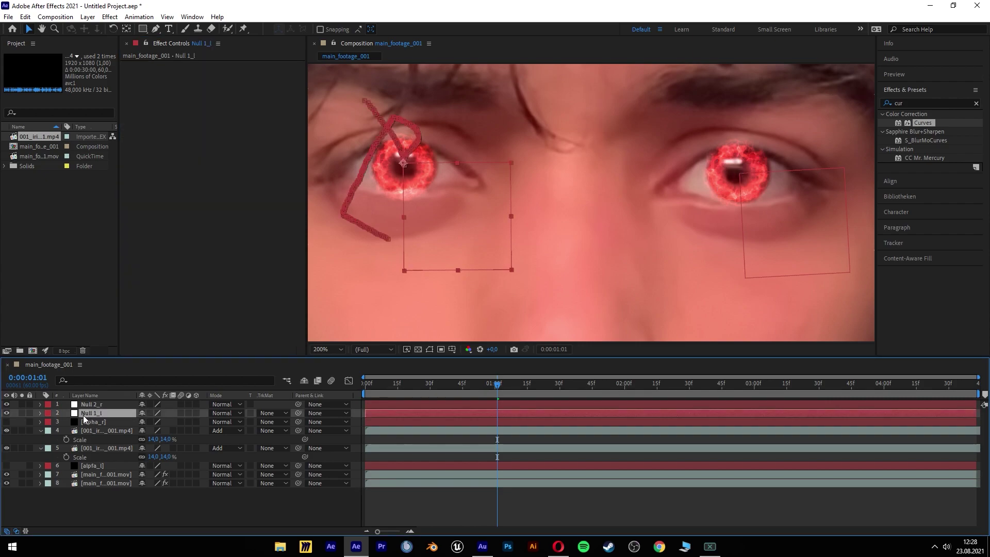
key(u)
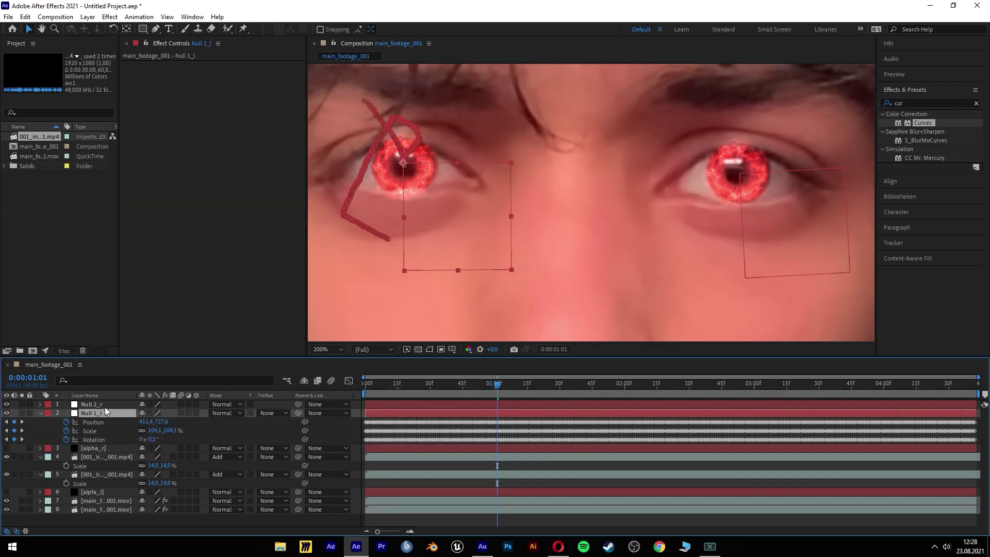
click(104, 405)
key(u)
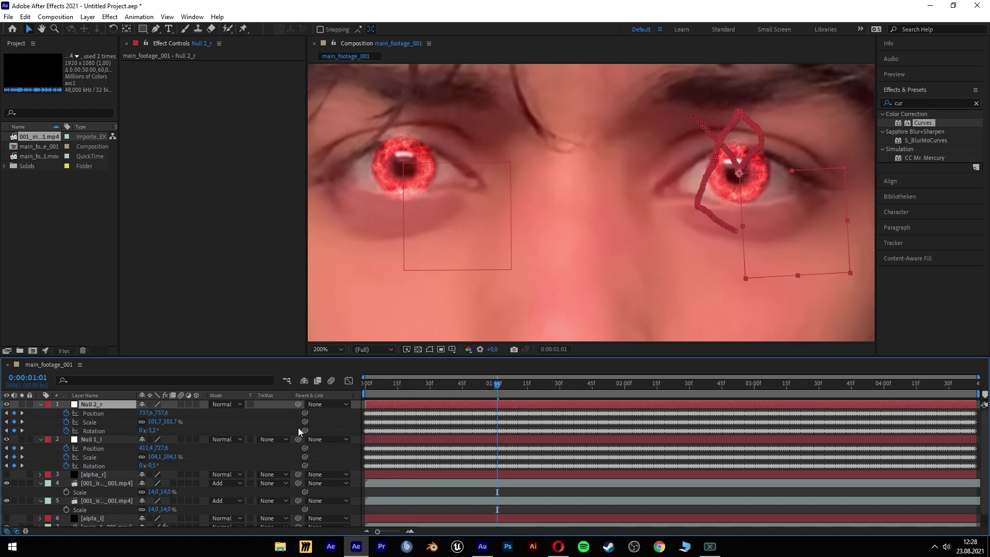
click(66, 422)
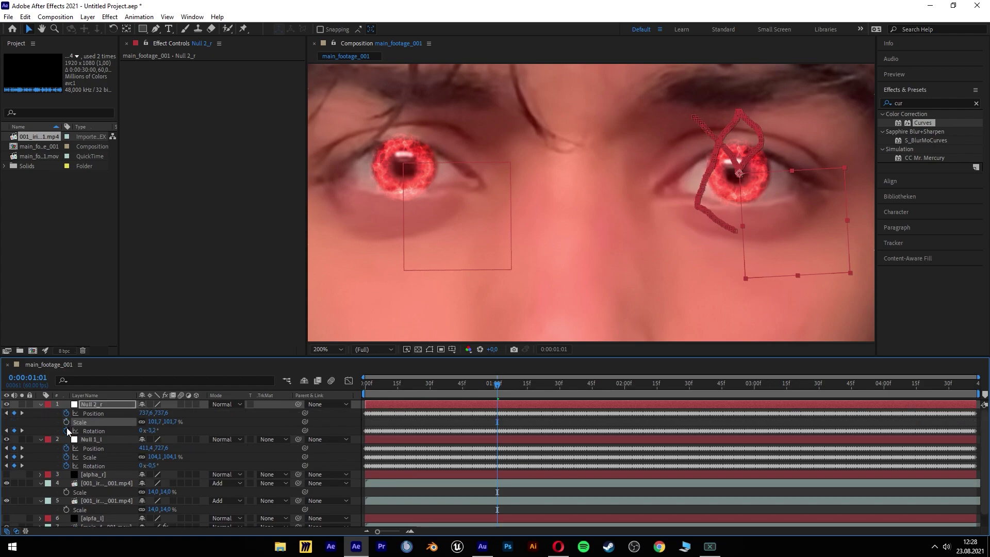
click(66, 430)
click(66, 457)
click(67, 464)
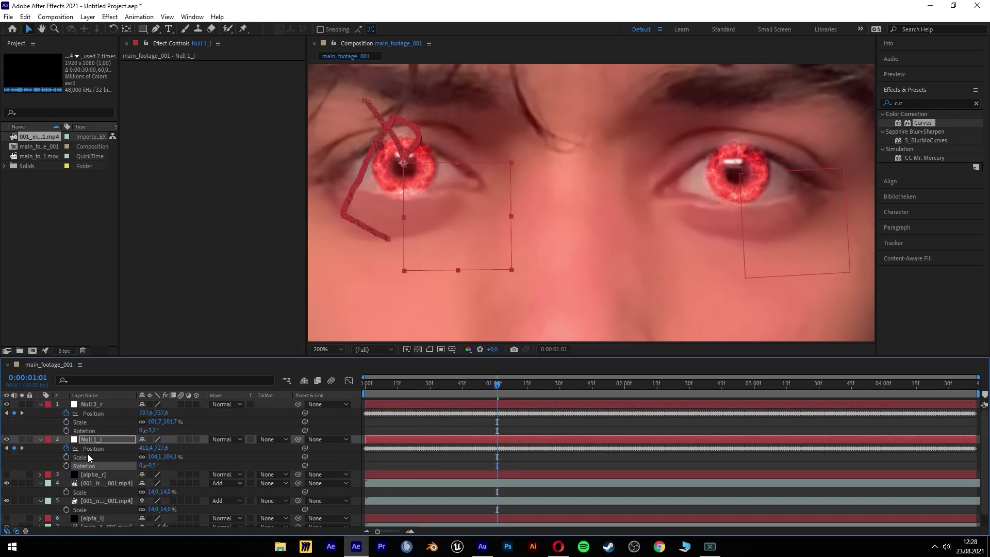
click(41, 439)
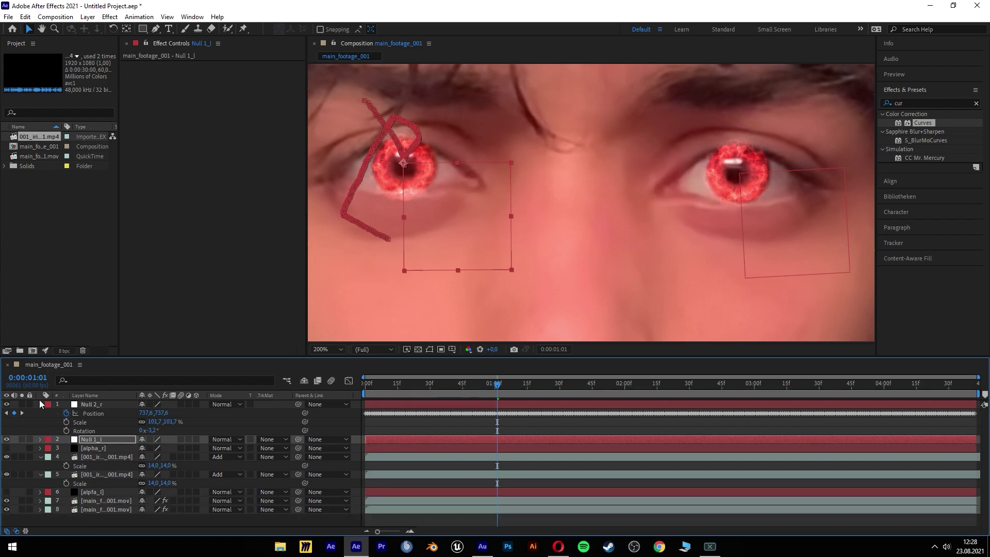
click(41, 404)
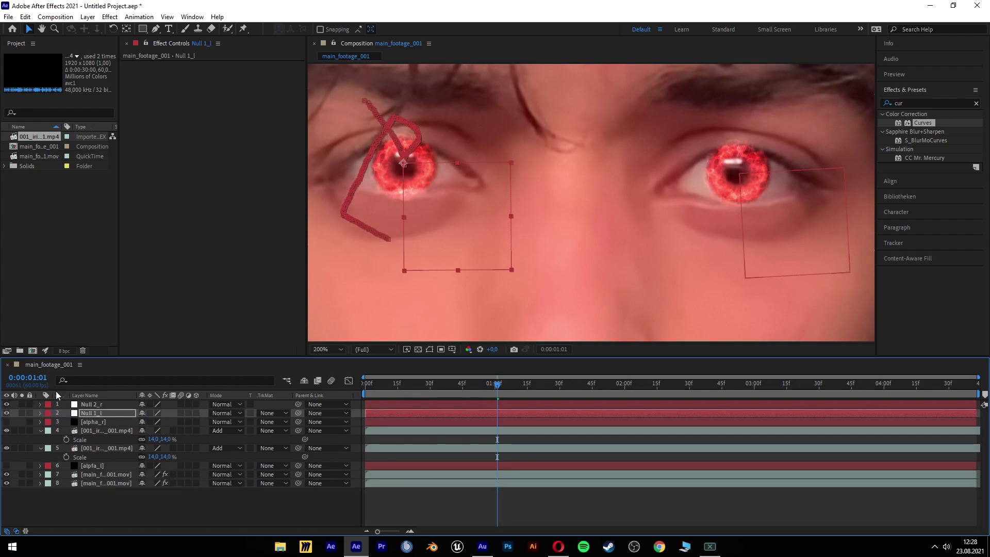
Parent the lower red iris layer to Null 1_l.
scroll(446, 284, down, 1)
click(186, 494)
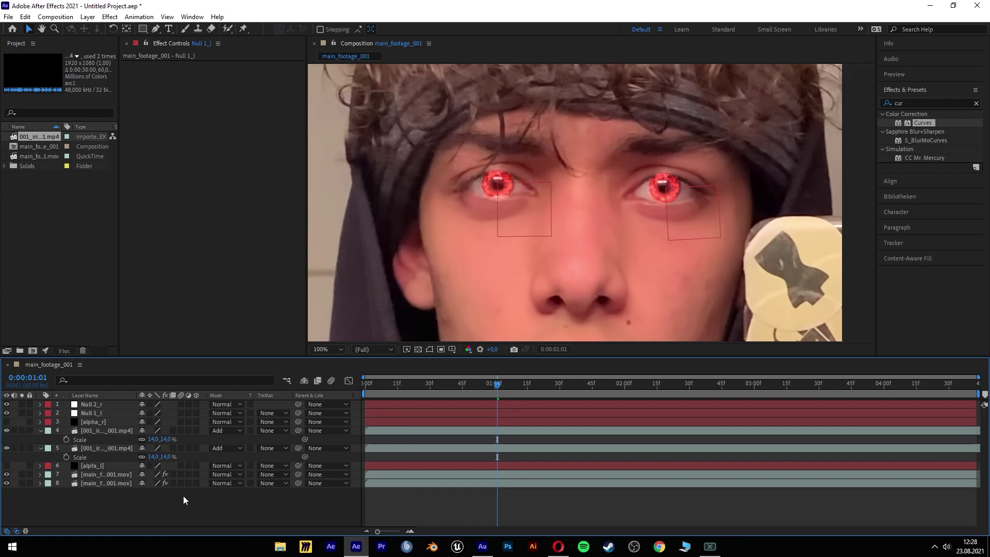
click(96, 448)
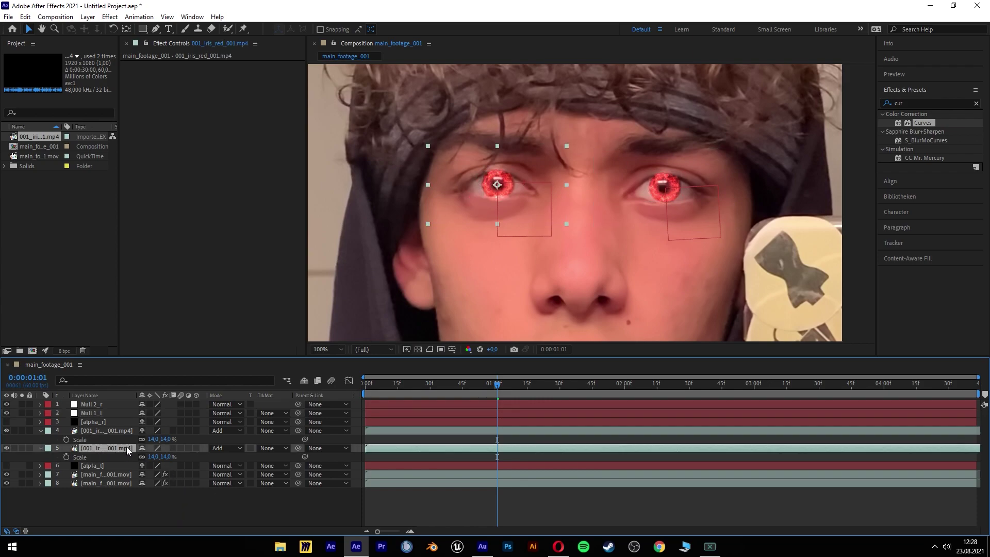
drag(297, 448, 111, 416)
Rename the upper red iris layer as iris_r and the lower one as iris_l.
click(100, 431)
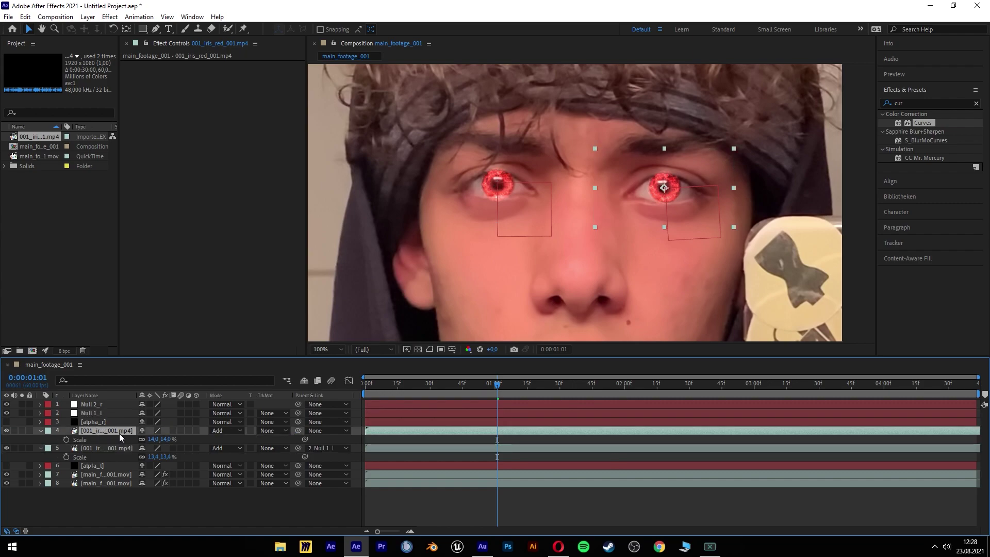
key(Return)
text(iris_r)
key(Return)
click(101, 447)
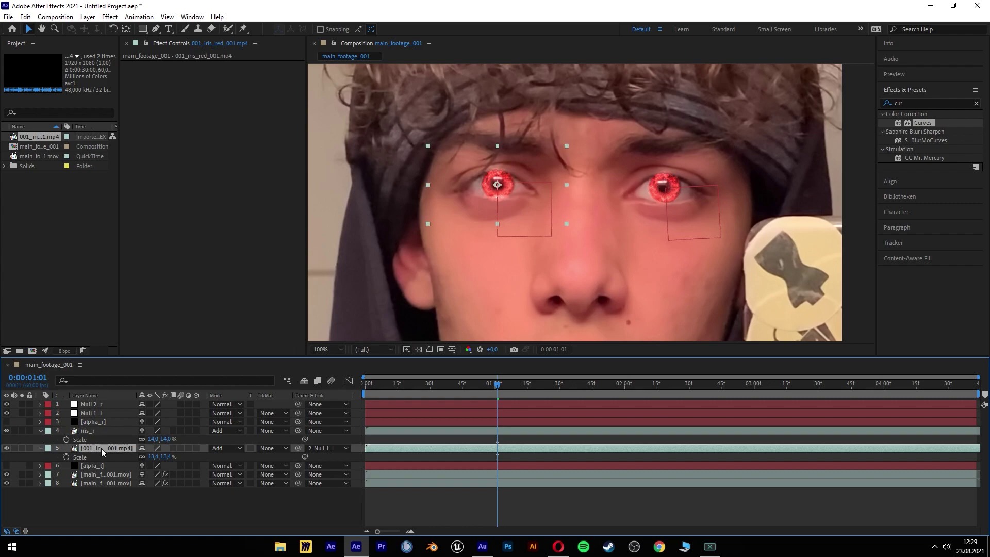
key(Return)
text(iris_l)
key(Return)
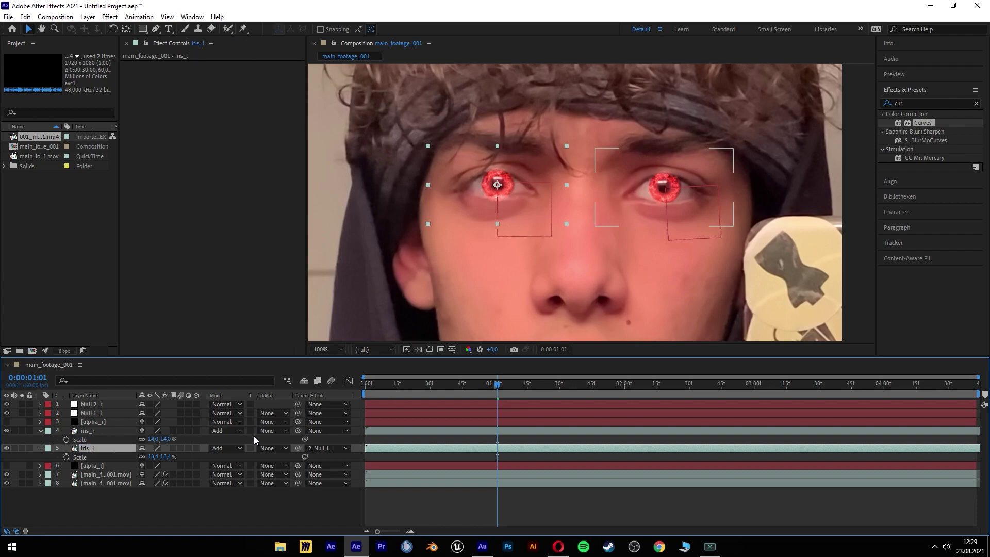
Parent iris_r to Null 2_r and scrub through the timeline to check how both irises follow the eyes.
drag(298, 431, 95, 411)
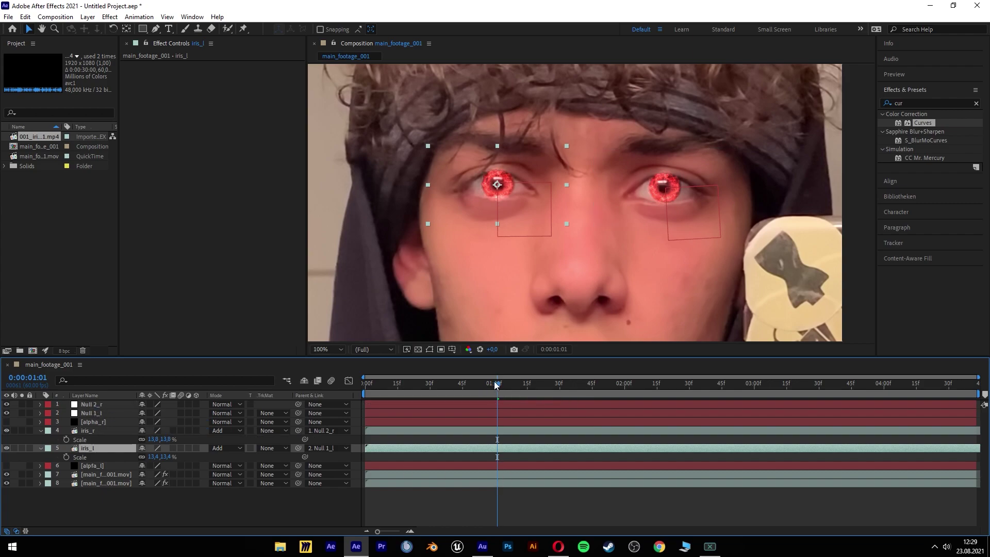
drag(494, 384, 608, 389)
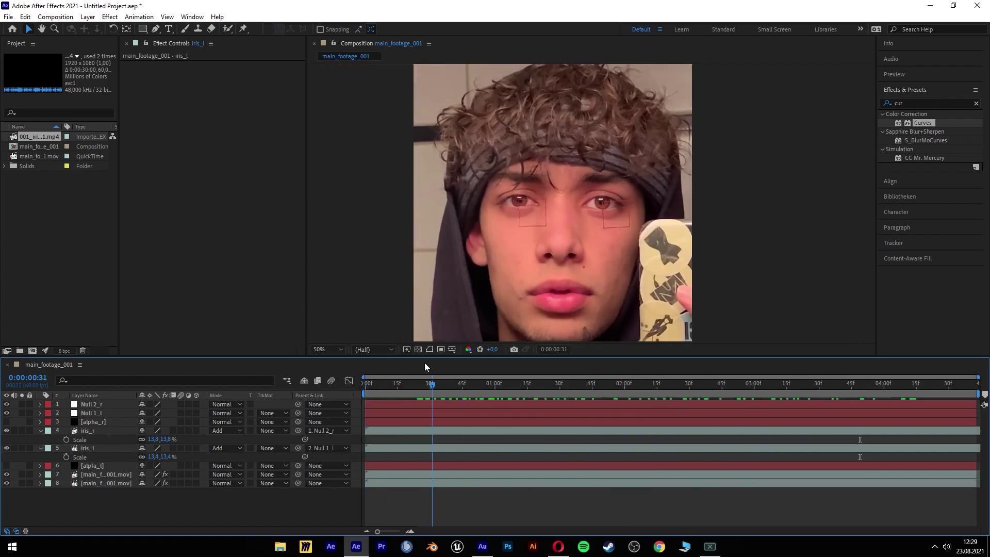
drag(425, 363, 483, 357)
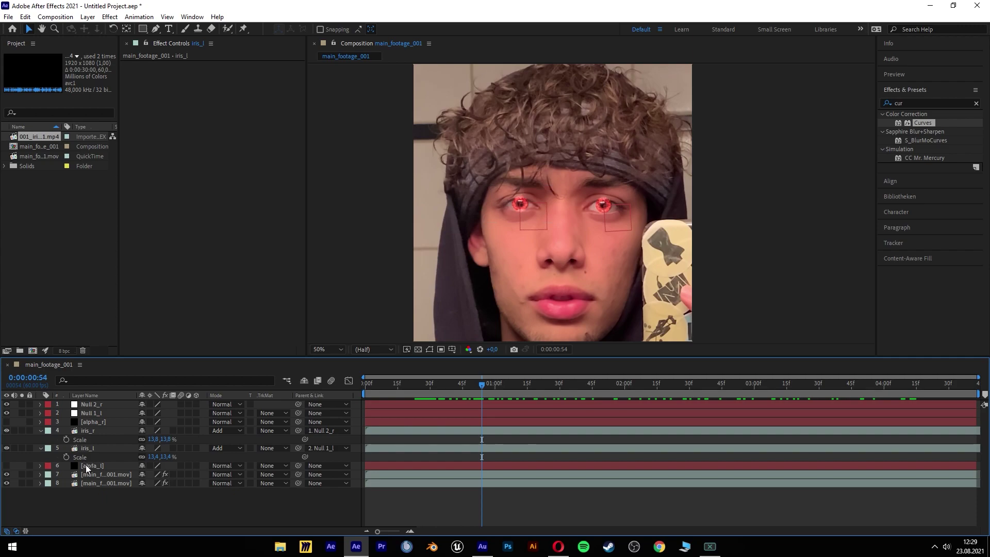
Move the alpfa_l solid directly above the iris_l layer in the layer stack.
drag(84, 465, 86, 433)
click(86, 422)
click(90, 447)
click(90, 422)
click(93, 448)
click(93, 422)
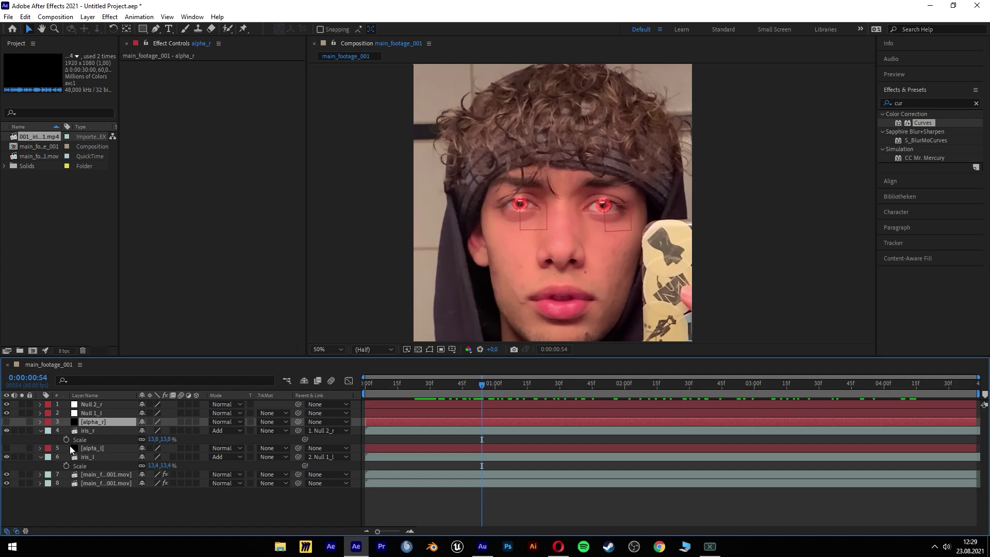
click(87, 455)
click(98, 434)
click(86, 457)
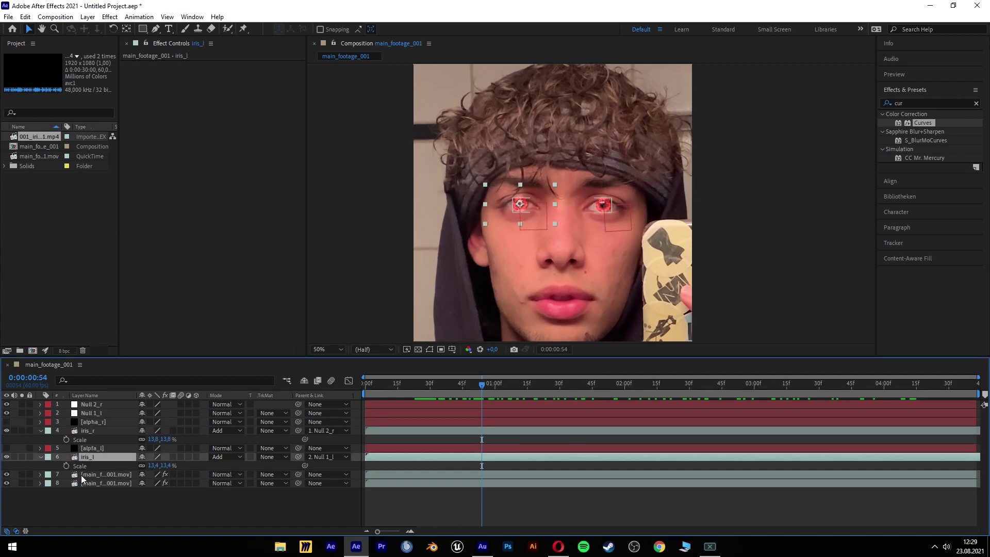
Expand the masks of the upper main footage layer at the first frame and show the mask outlines in the composition view.
click(85, 475)
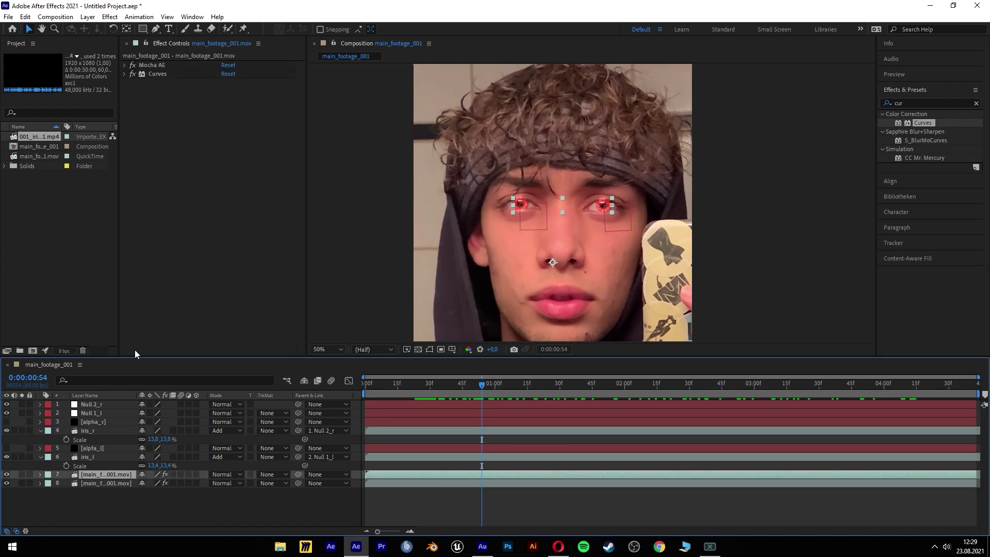
click(39, 474)
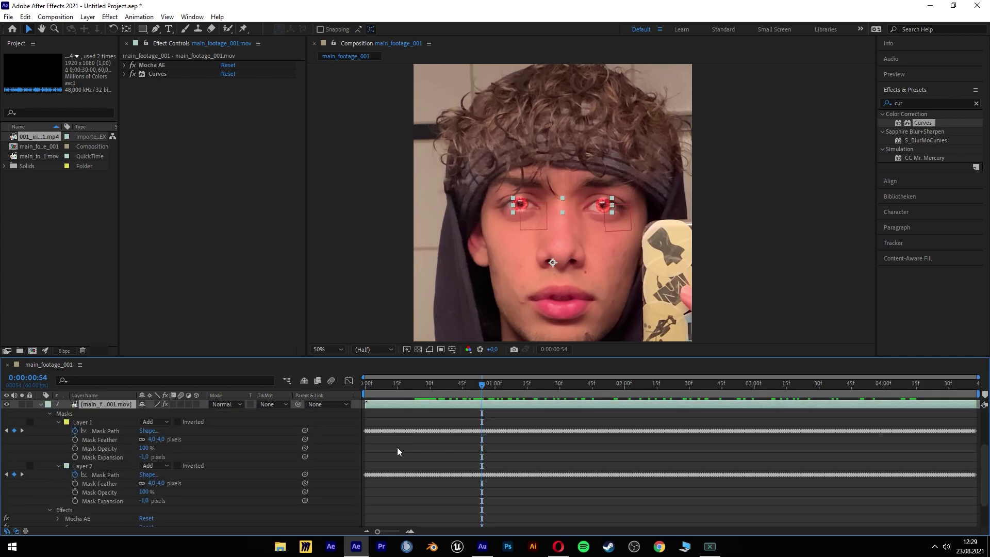
key(Home)
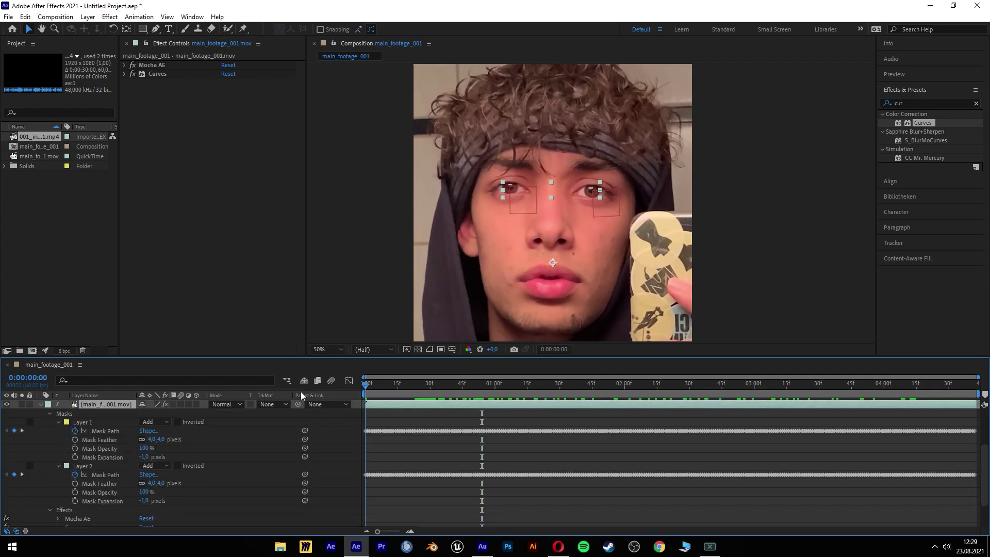
click(83, 464)
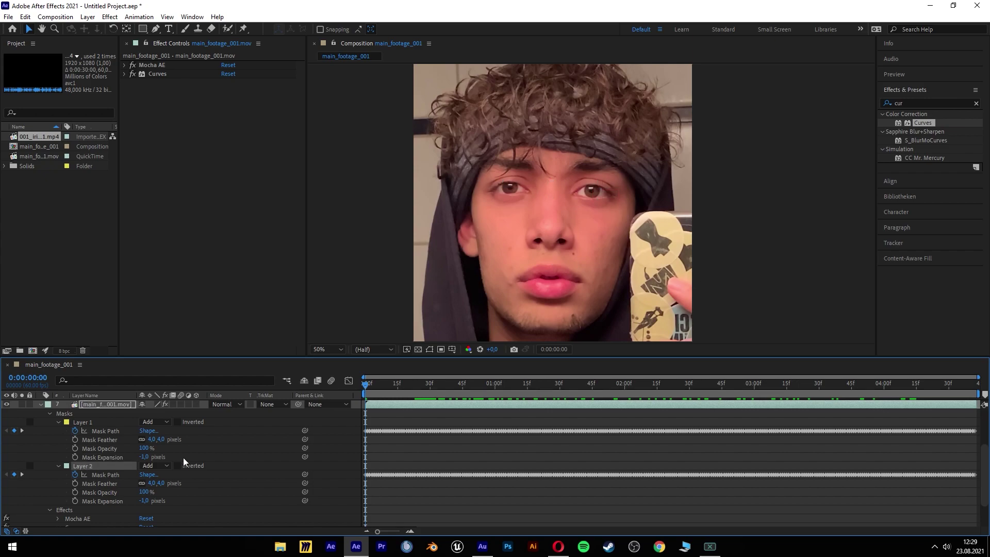
click(430, 350)
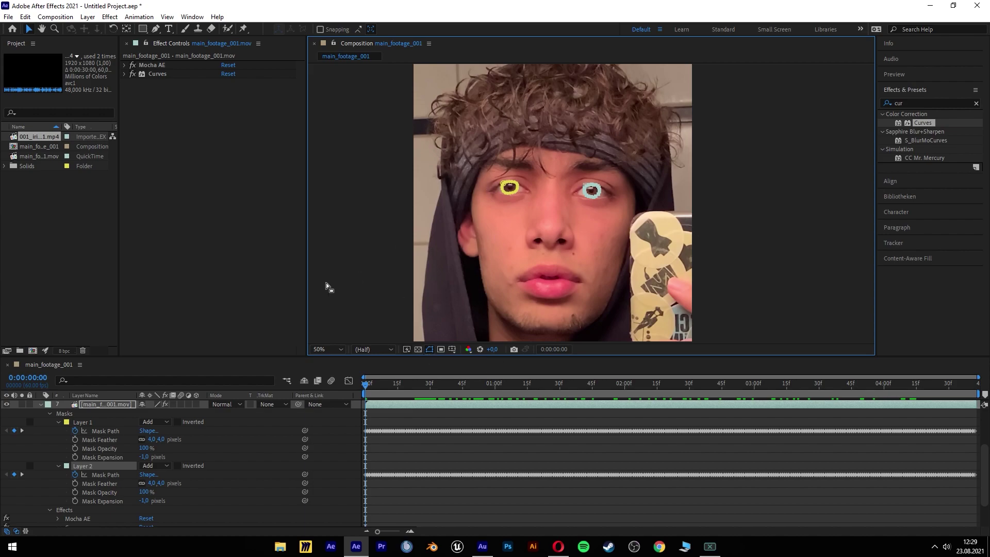
Copy the keyframed Mask Path of the Layer 1 mask on the upper main footage layer.
click(81, 422)
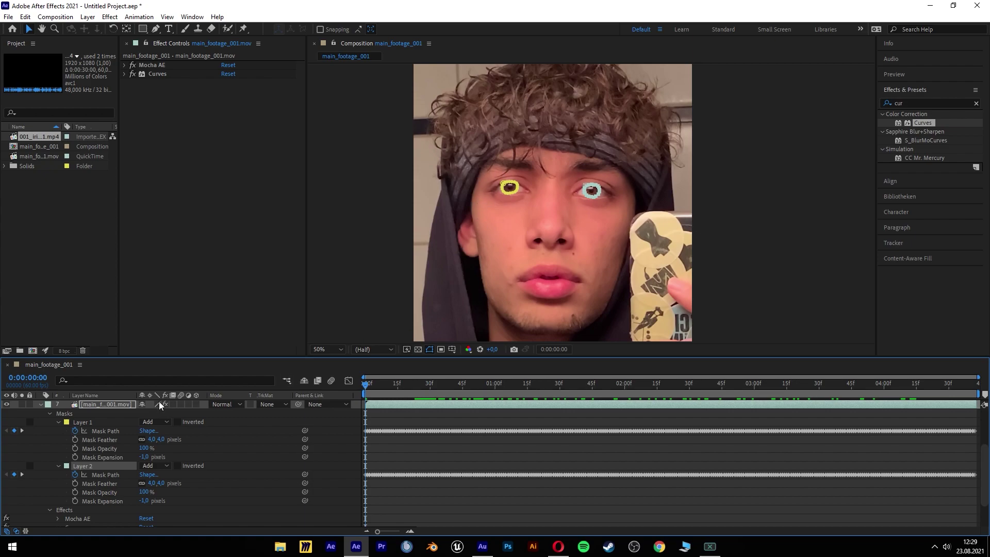
click(85, 420)
click(101, 430)
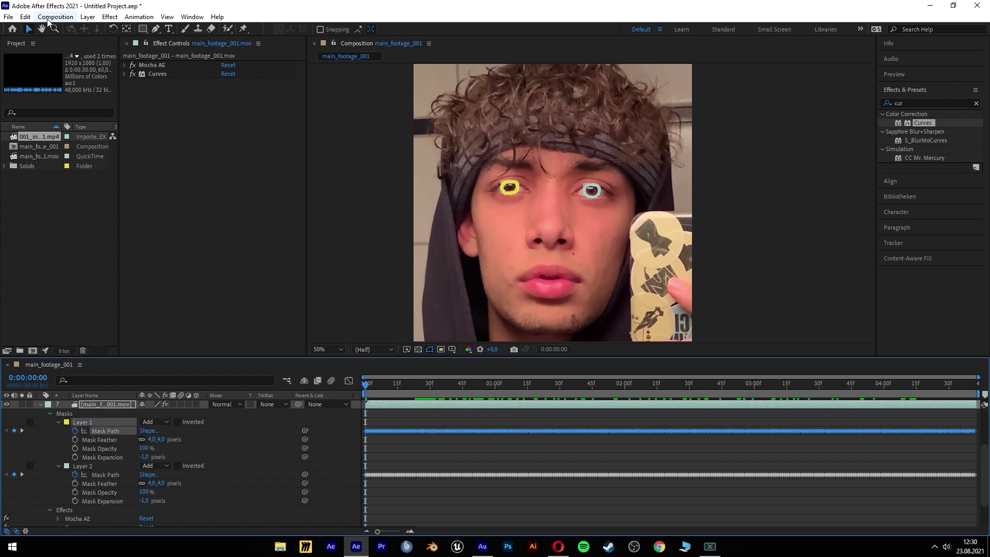
click(26, 17)
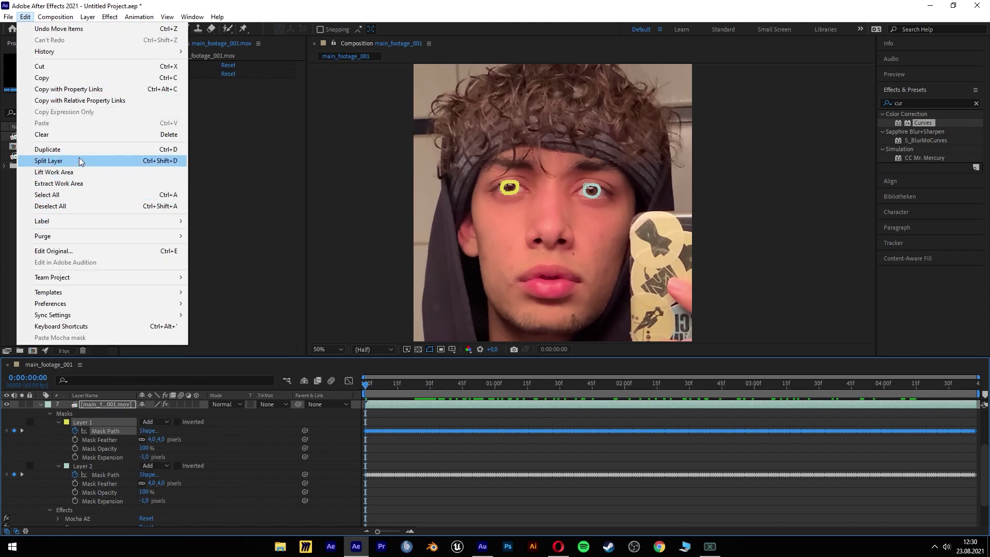
click(67, 78)
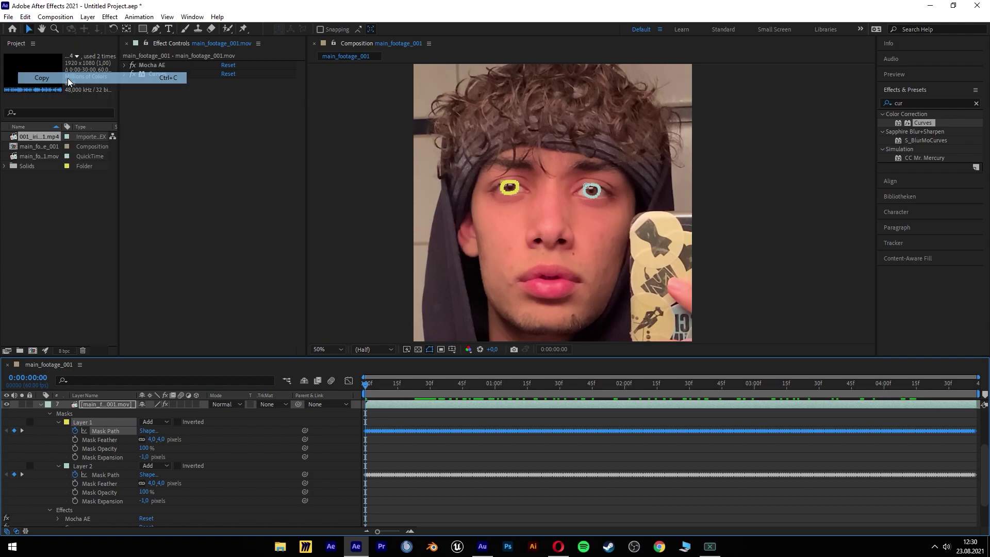
Paste the copied mask path onto the alpfa_l solid and make that solid visible.
scroll(173, 468, up, 3)
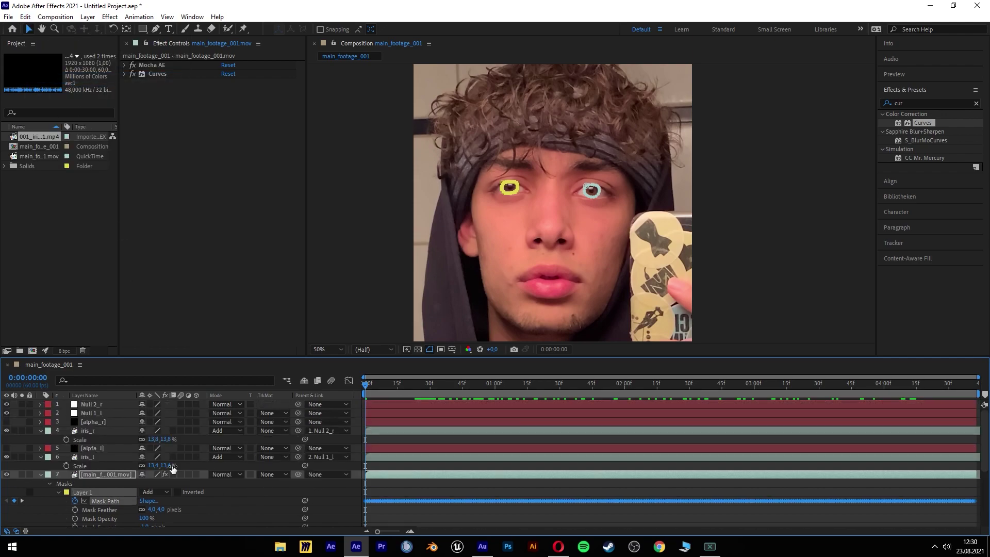
click(101, 449)
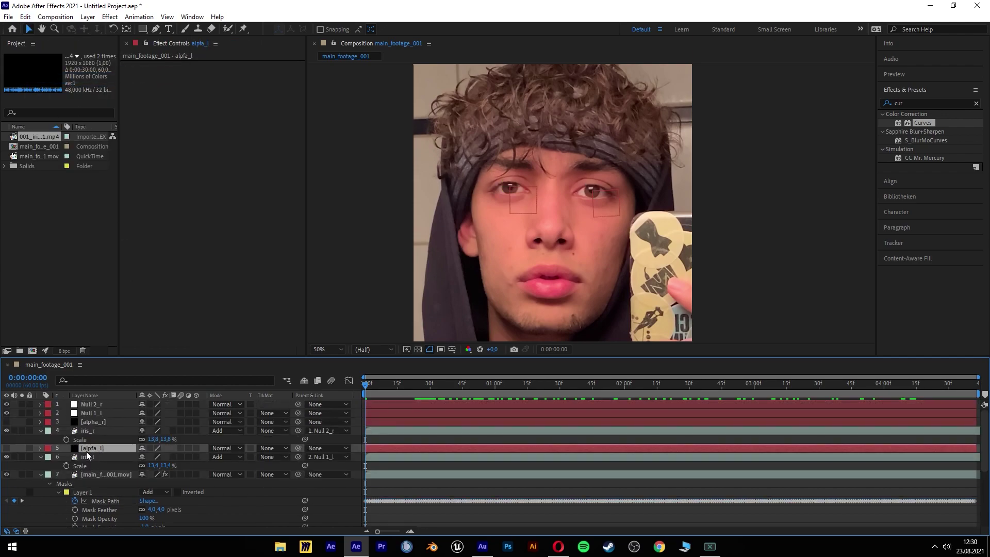
click(24, 16)
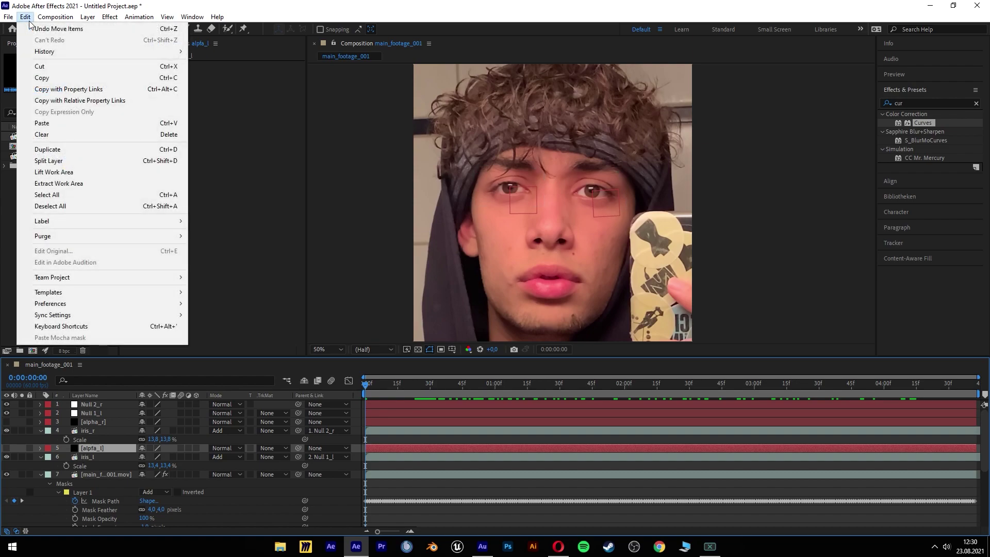
click(73, 124)
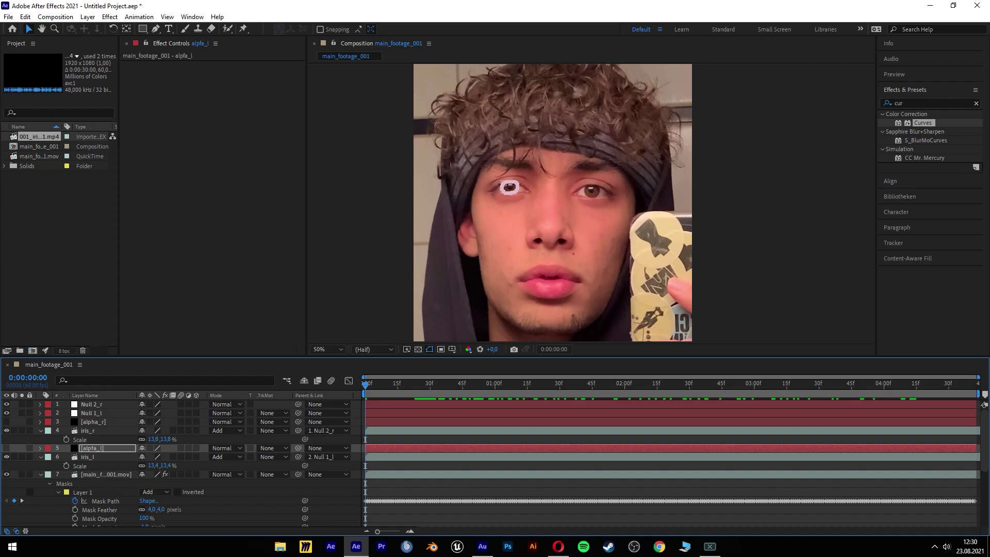
click(6, 447)
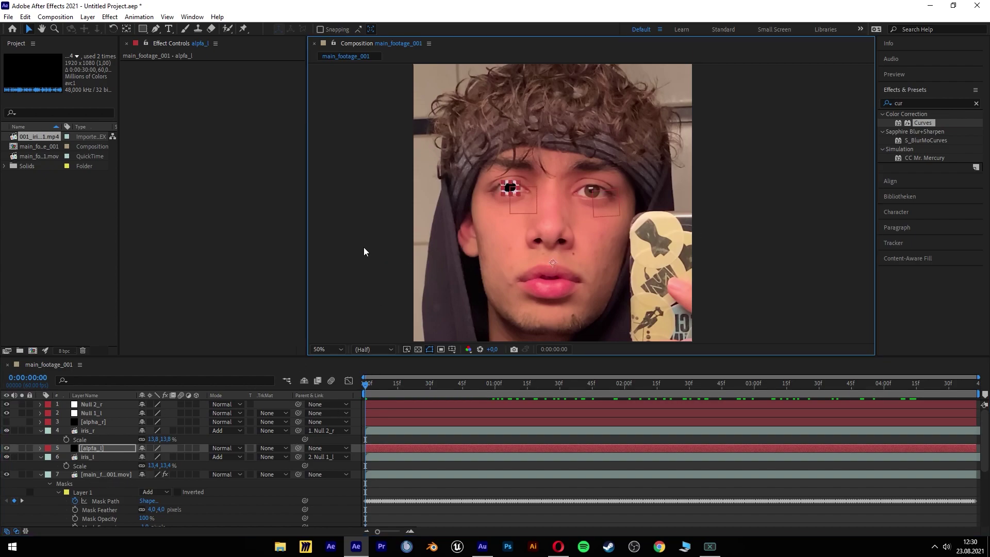
Set Mask 1 on the alpfa_l solid to a 4 pixel feather and a -1 pixel expansion.
scroll(493, 190, up, 4)
drag(475, 177, 720, 219)
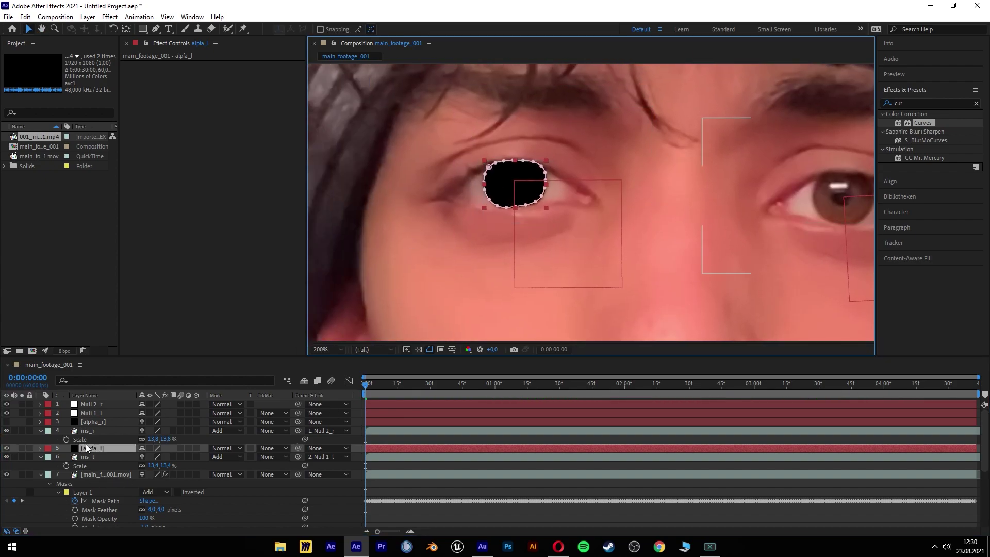
click(38, 447)
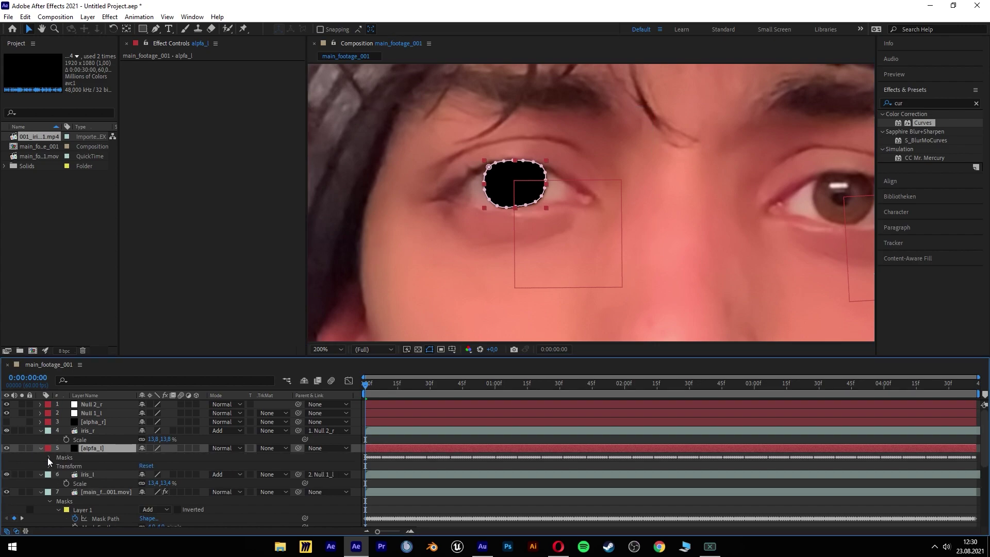
click(59, 466)
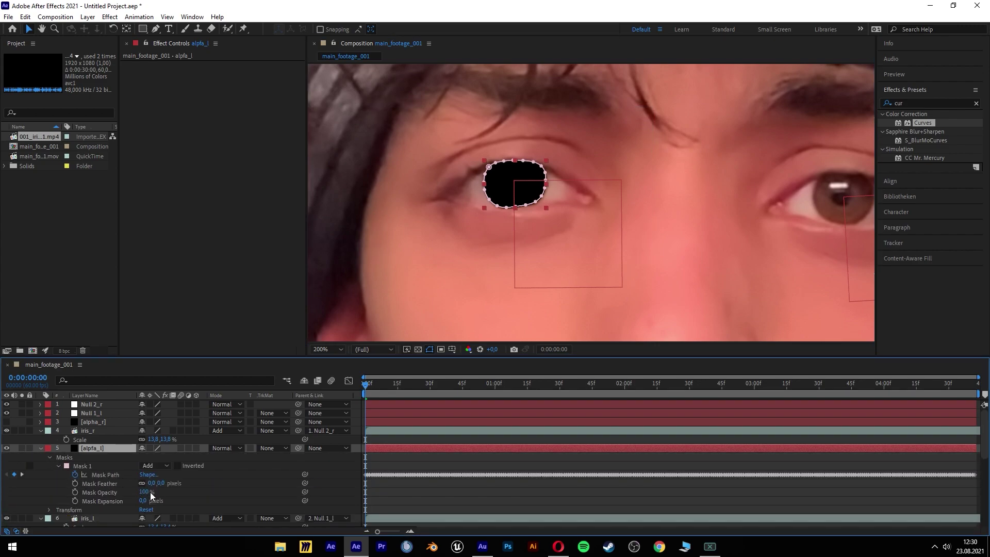
text(4)
key(Return)
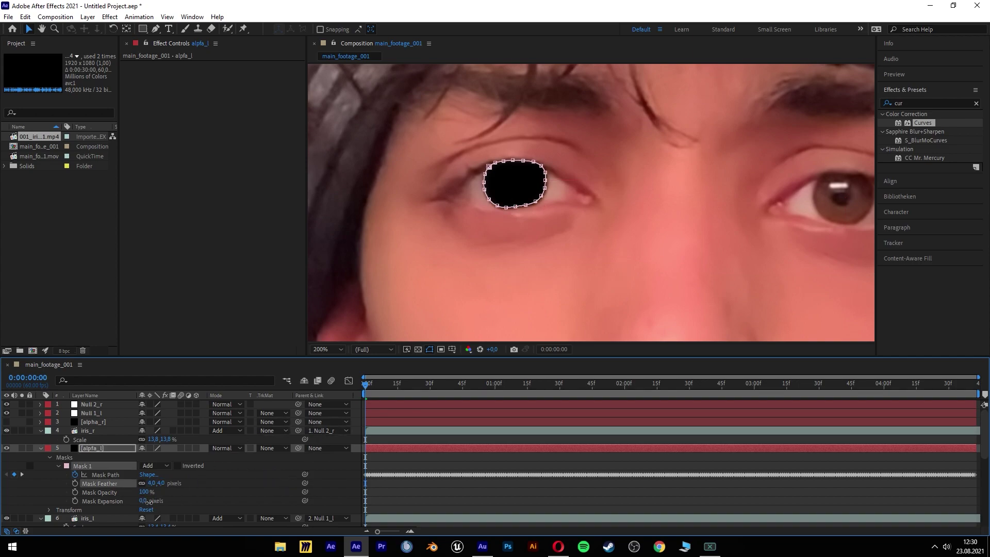
click(147, 501)
key(Return)
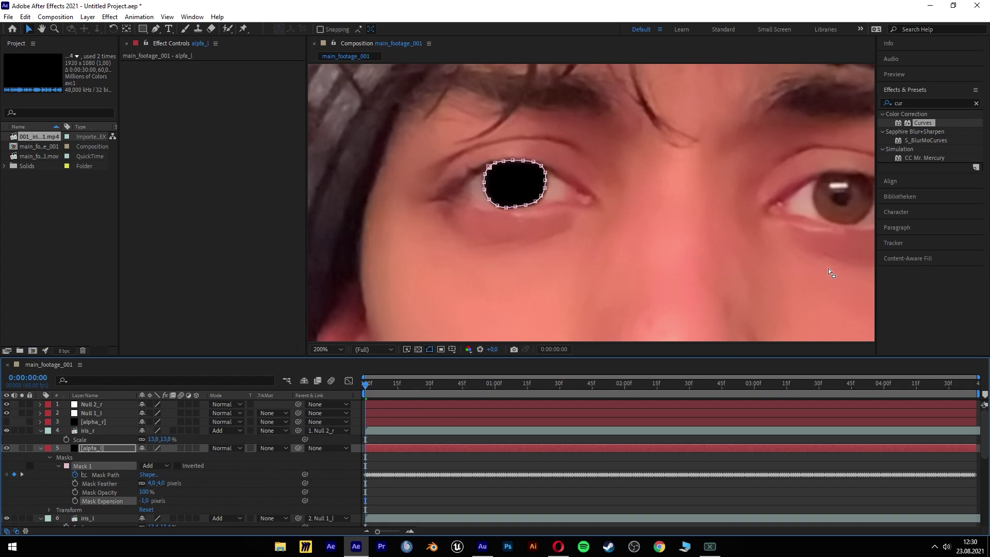
Play back the composition to check how the masked alpfa_l solid follows the iris, and collapse its properties.
key(shift+slash)
click(450, 270)
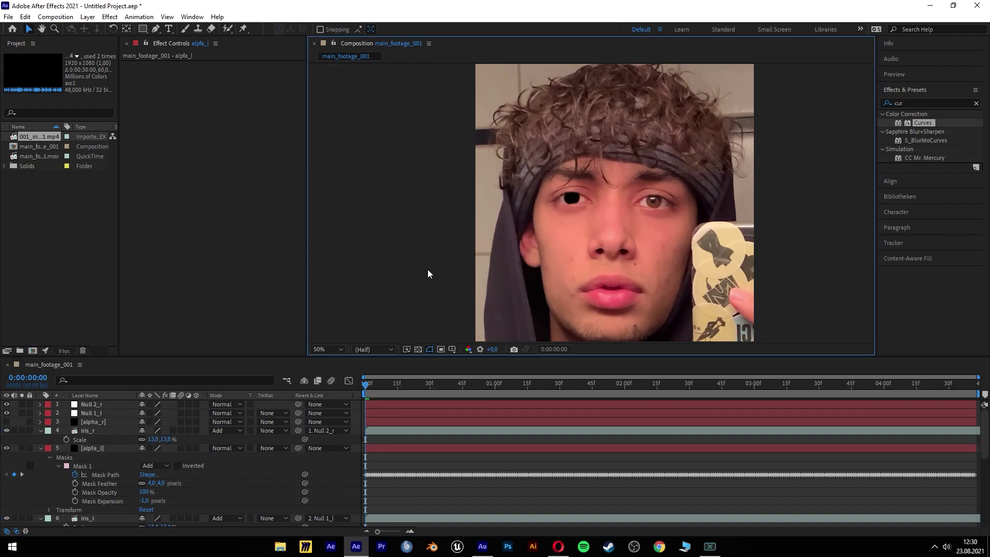
key(space)
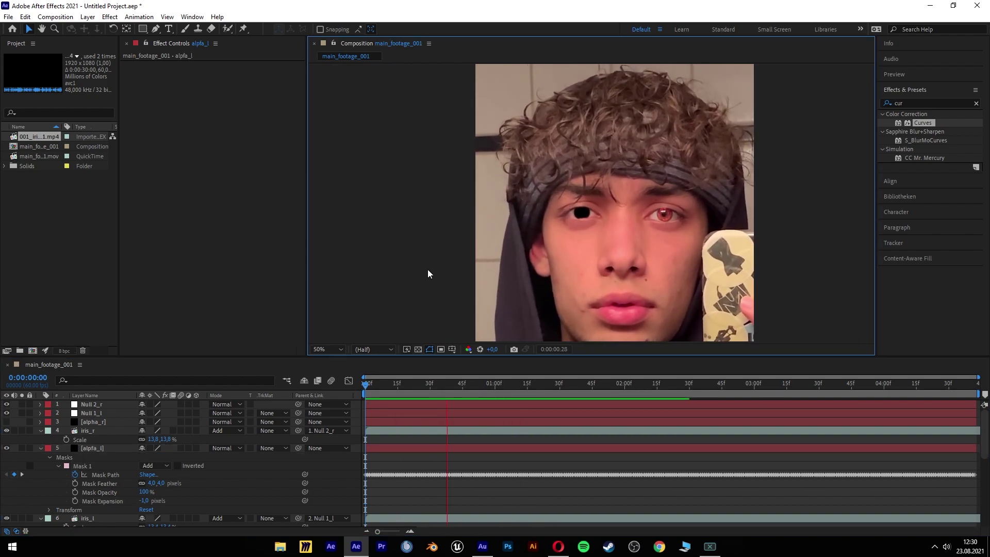
key(space)
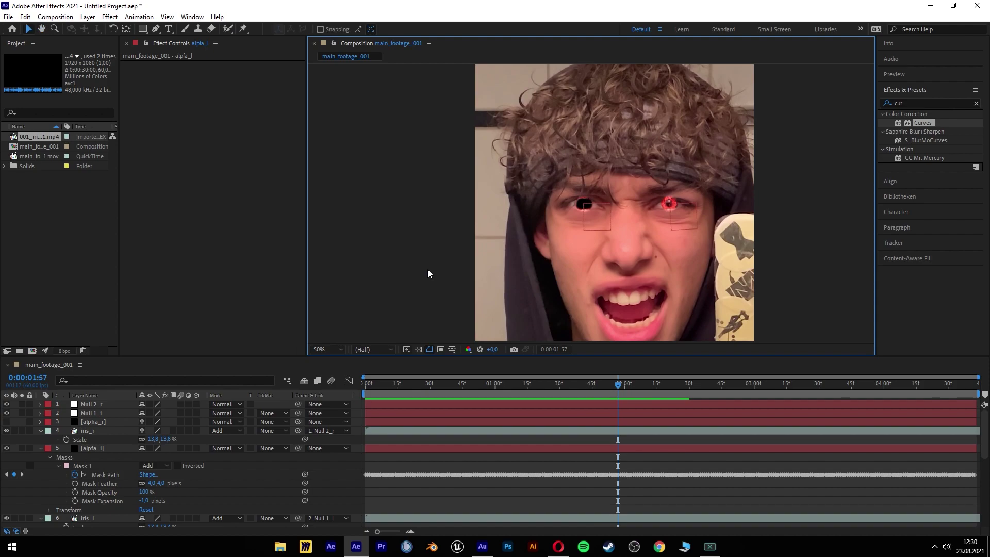
click(40, 447)
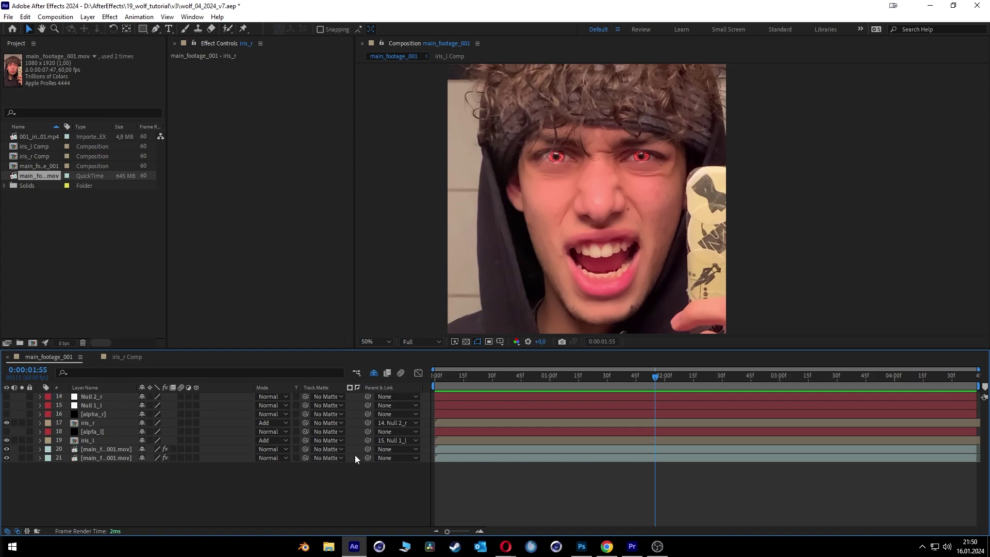
In the After Effects 2024 project, assign the alpfa_l solid as the track matte of the iris_l layer.
click(96, 441)
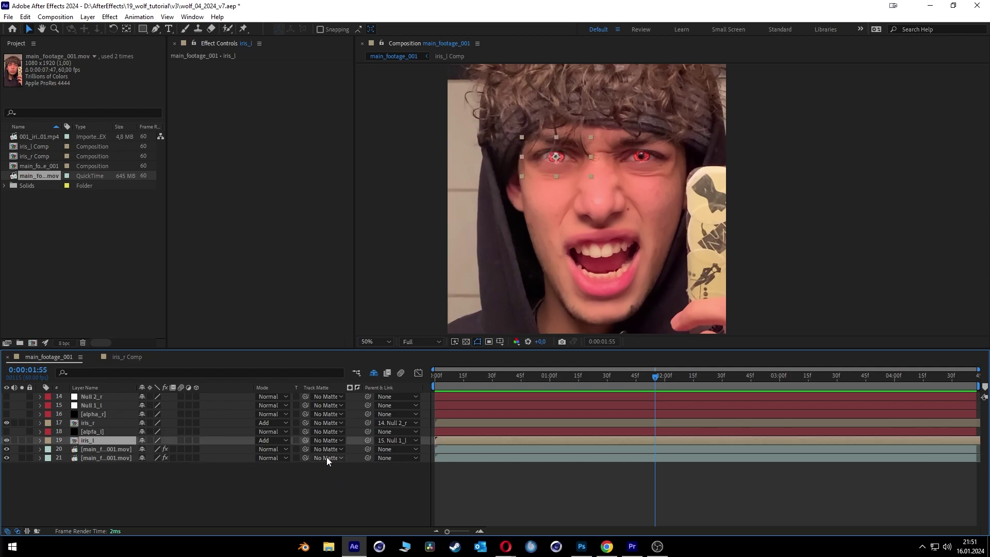
drag(305, 439, 83, 431)
click(329, 441)
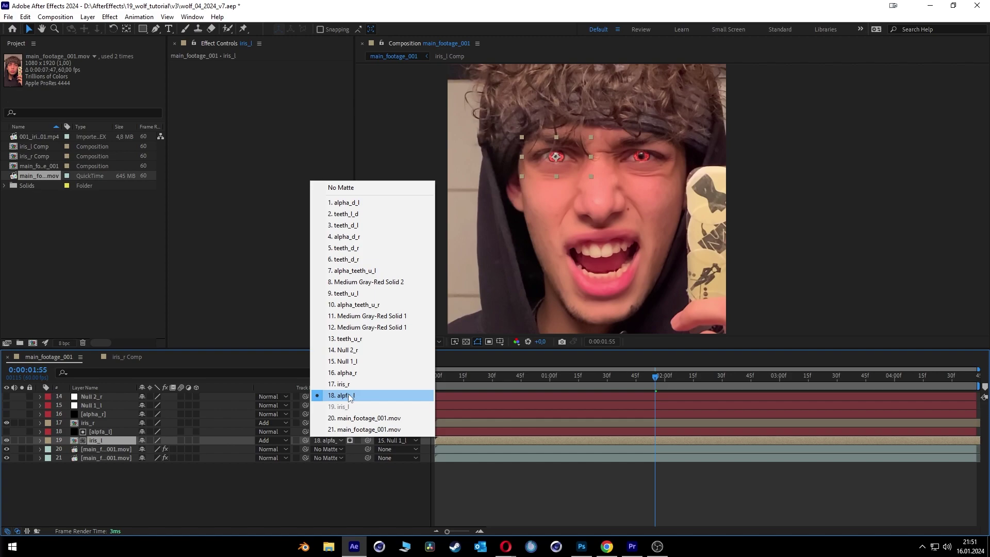
click(348, 395)
click(112, 433)
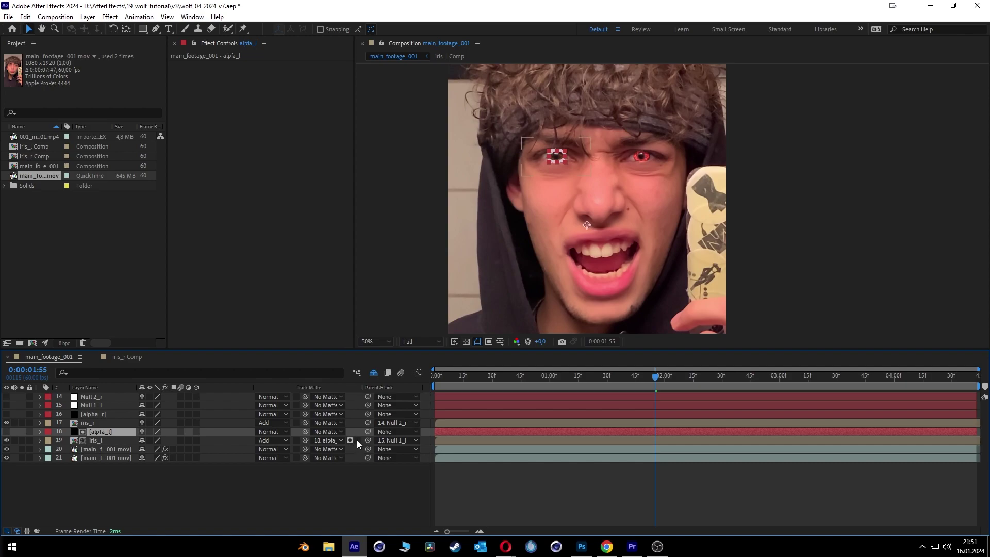
Assign the alpha_r solid as the track matte of the iris_r layer and inspect both eyes.
click(108, 423)
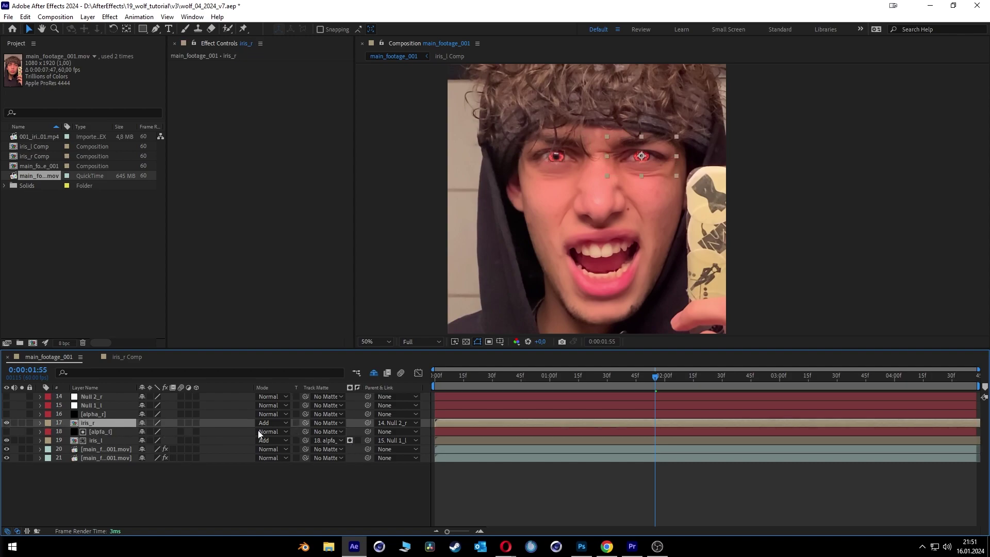
drag(304, 422, 113, 413)
scroll(678, 97, up, 4)
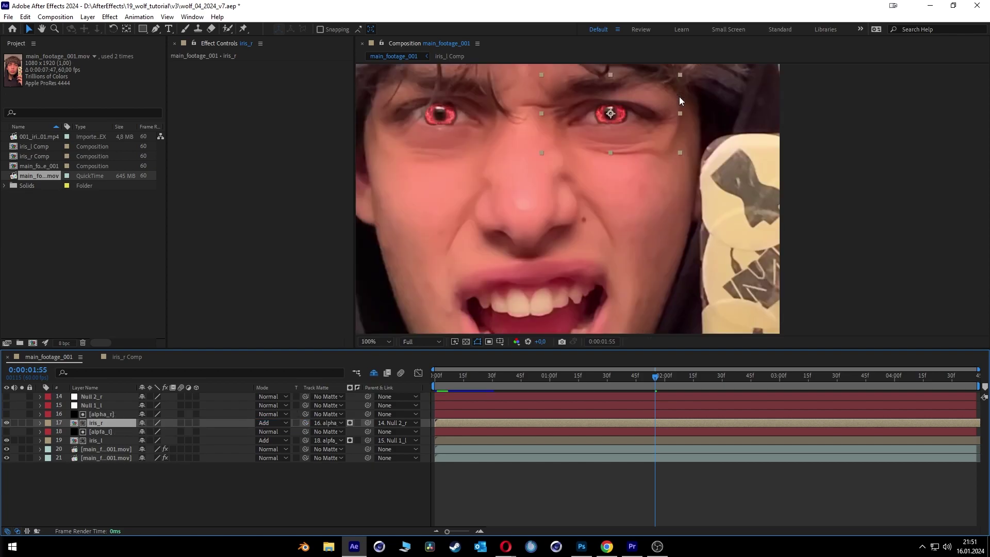
scroll(584, 279, down, 2)
scroll(608, 273, down, 2)
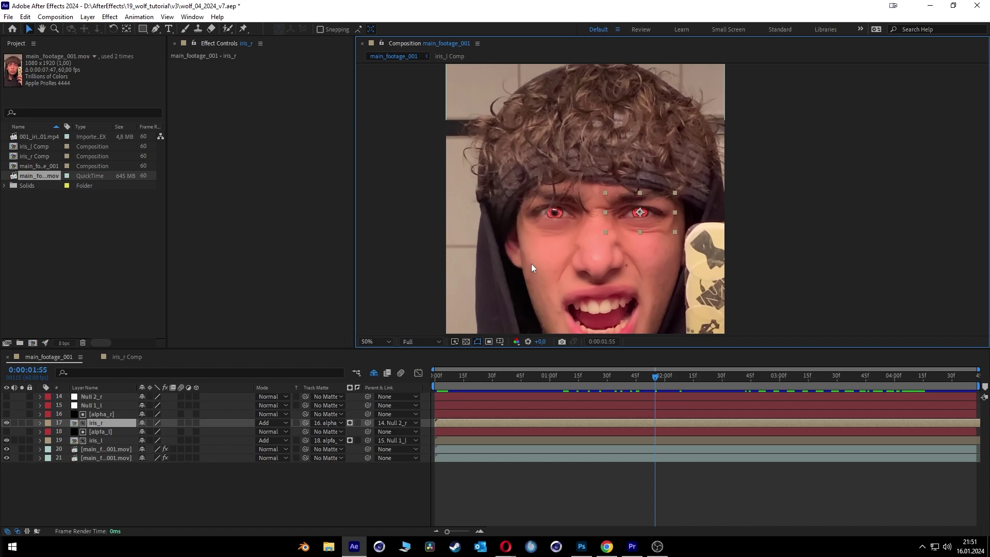
In the After Effects 2021 project, set iris_l to Alpha Matte "[alpfa_l]" and check the iris at 0:00:02:16.
click(273, 457)
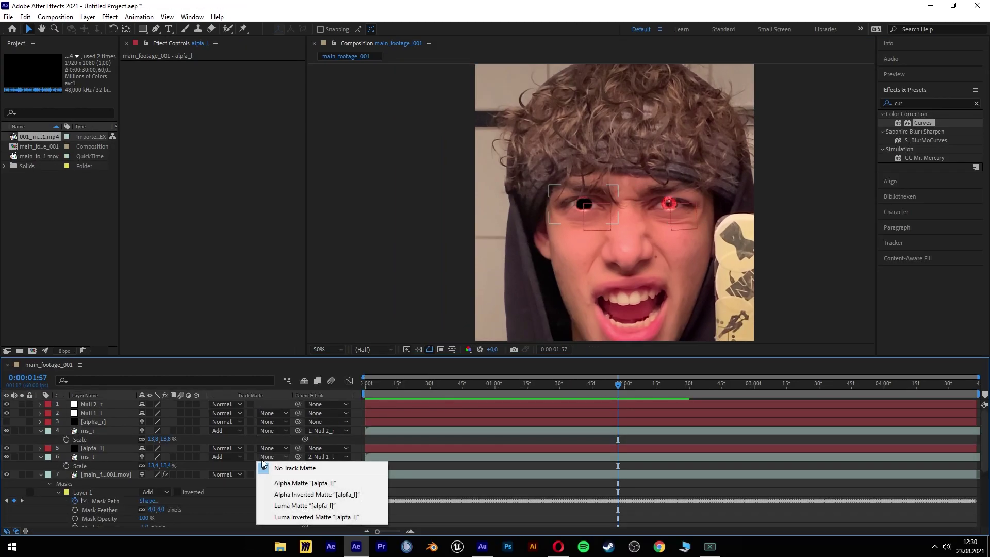
click(284, 483)
scroll(521, 202, up, 2)
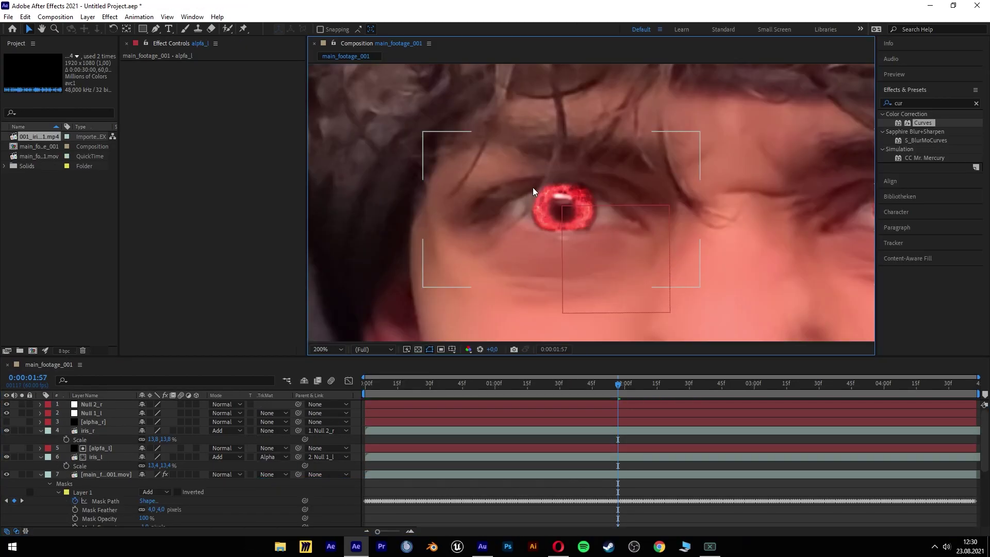
drag(593, 394, 659, 402)
scroll(590, 283, down, 4)
click(729, 224)
scroll(636, 196, up, 3)
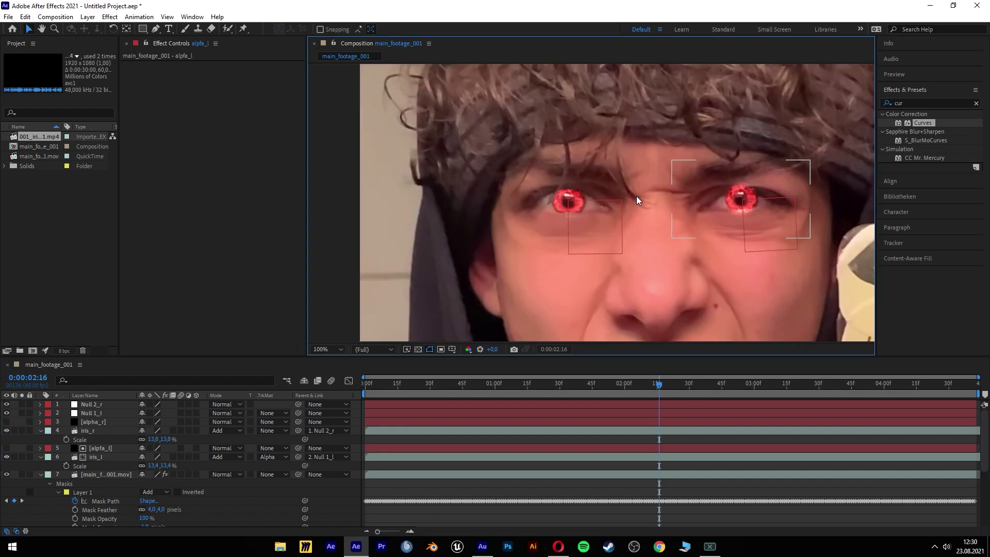
drag(637, 193, 574, 186)
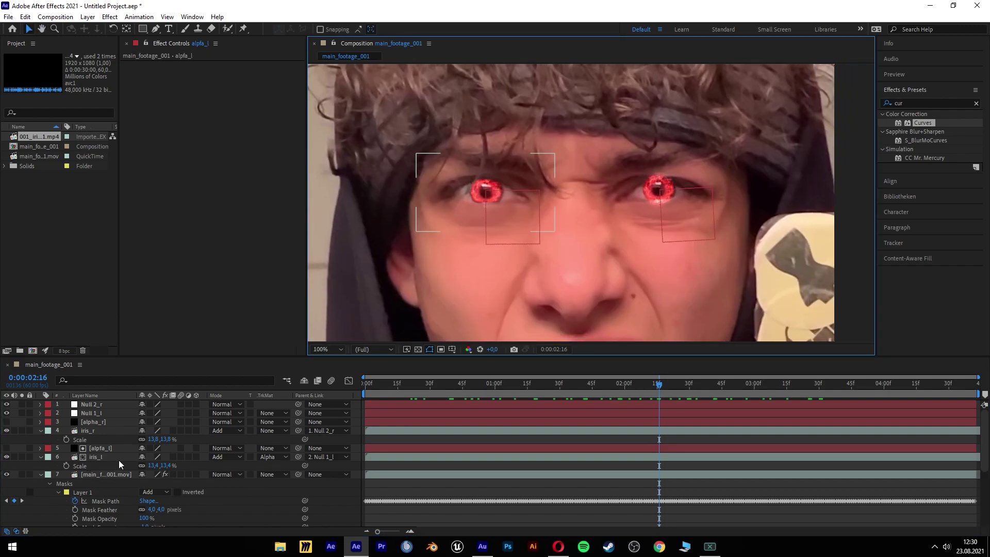
Copy the keyframed Mask Path of the Layer 2 mask on the upper main footage layer at the first frame.
scroll(103, 464, down, 5)
click(82, 431)
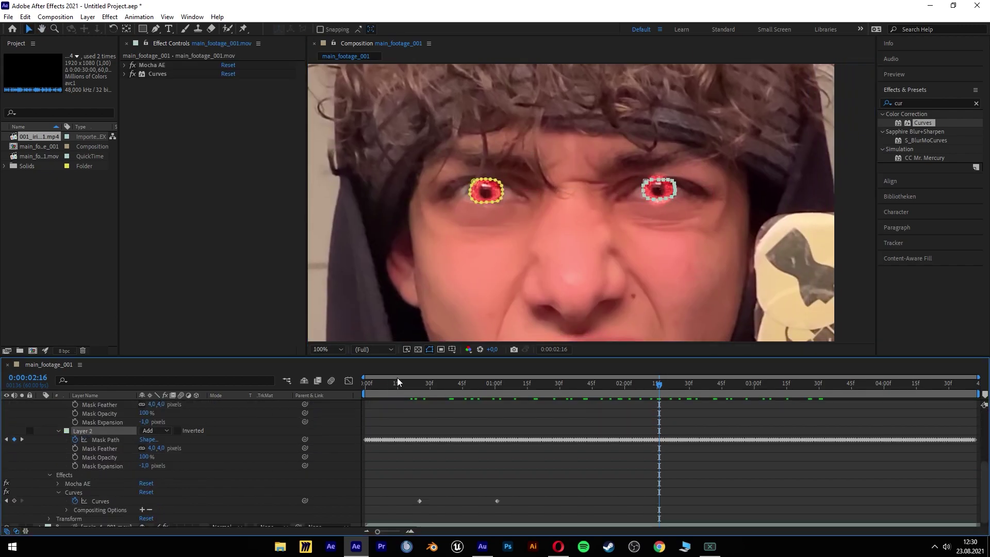
drag(402, 384, 366, 391)
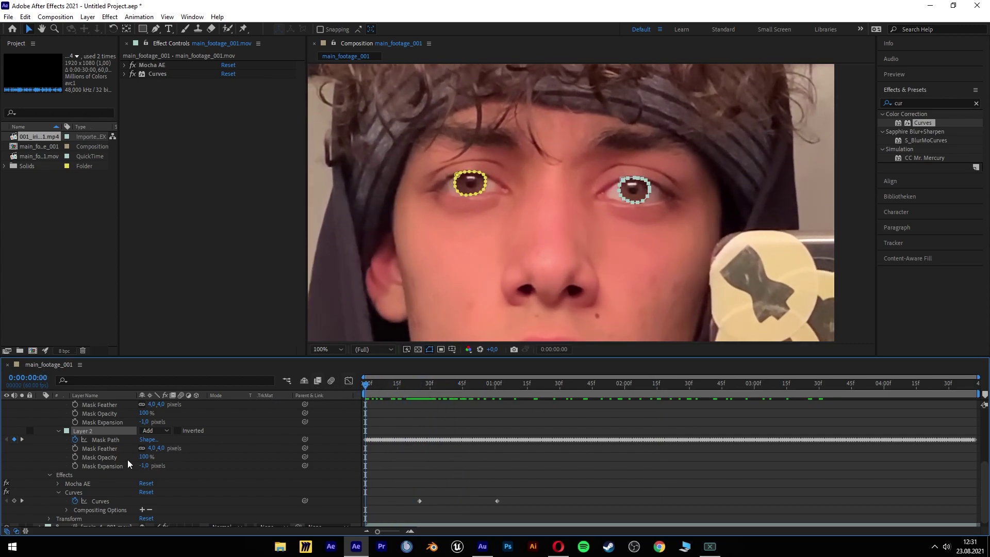
click(109, 438)
click(25, 18)
mouse_move(38, 21)
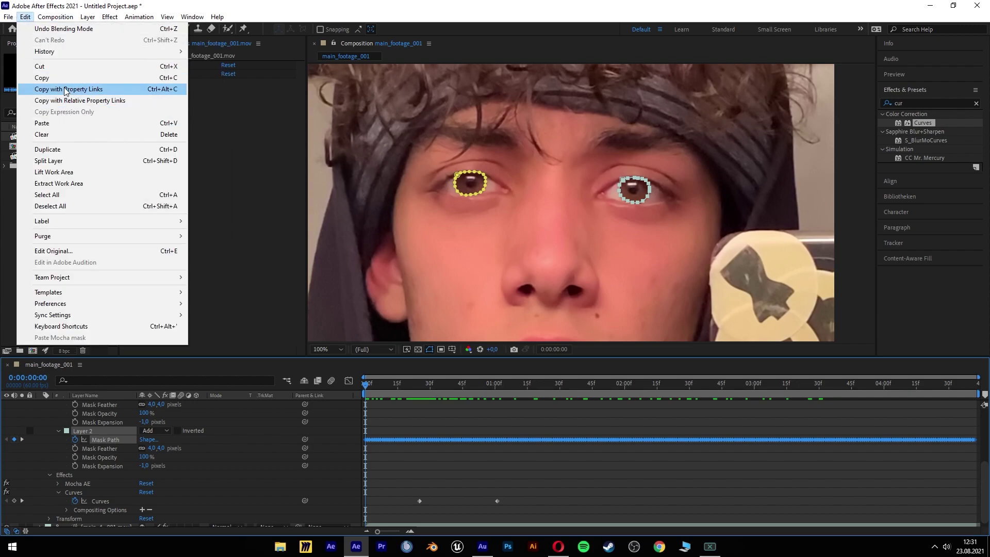
click(59, 80)
Paste the copied mask path onto the alpha_r solid and make that solid visible.
scroll(429, 457, up, 5)
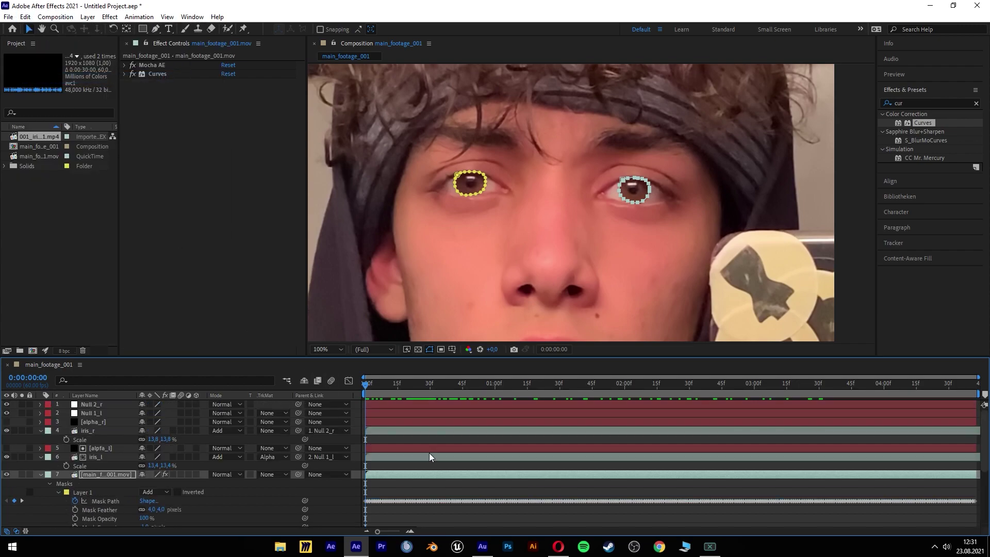
click(369, 430)
click(373, 421)
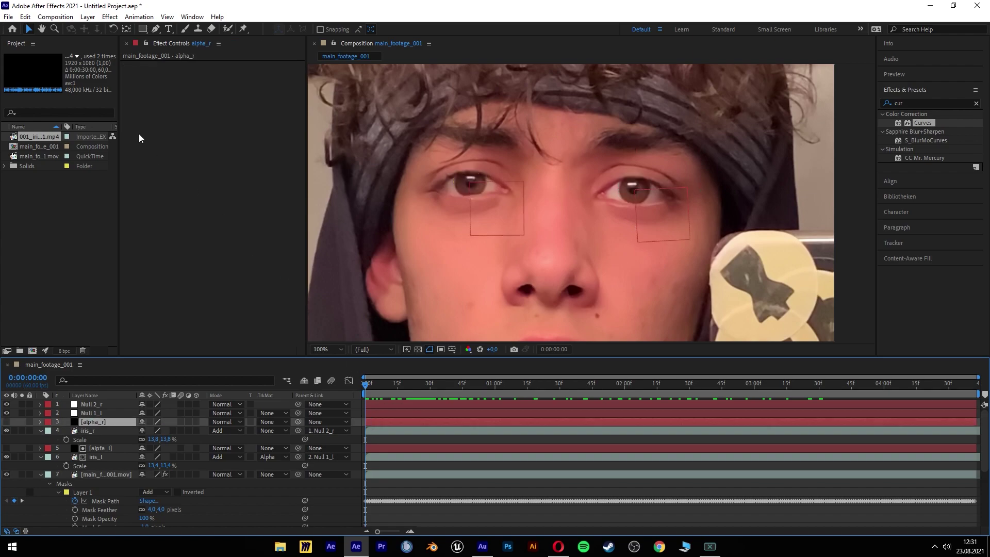
click(28, 18)
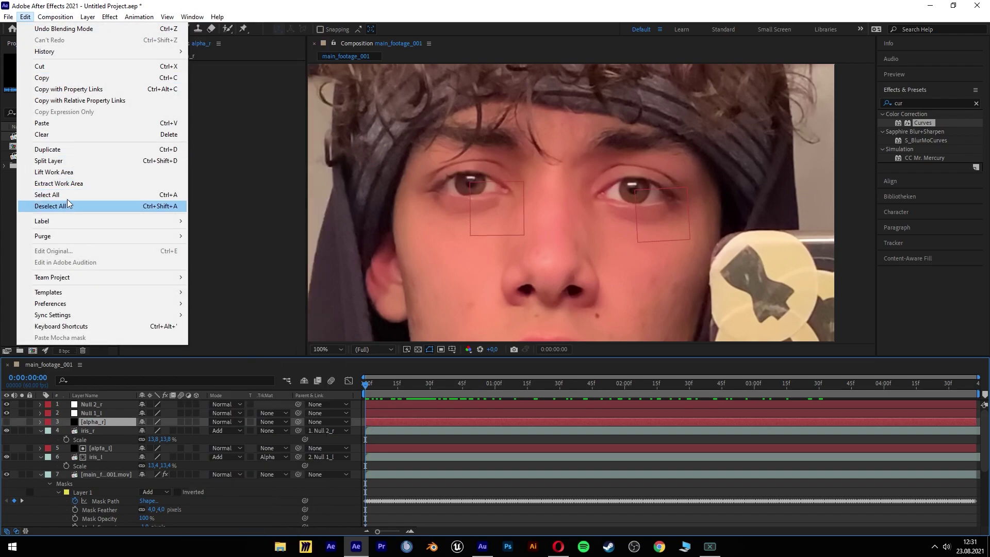
click(57, 125)
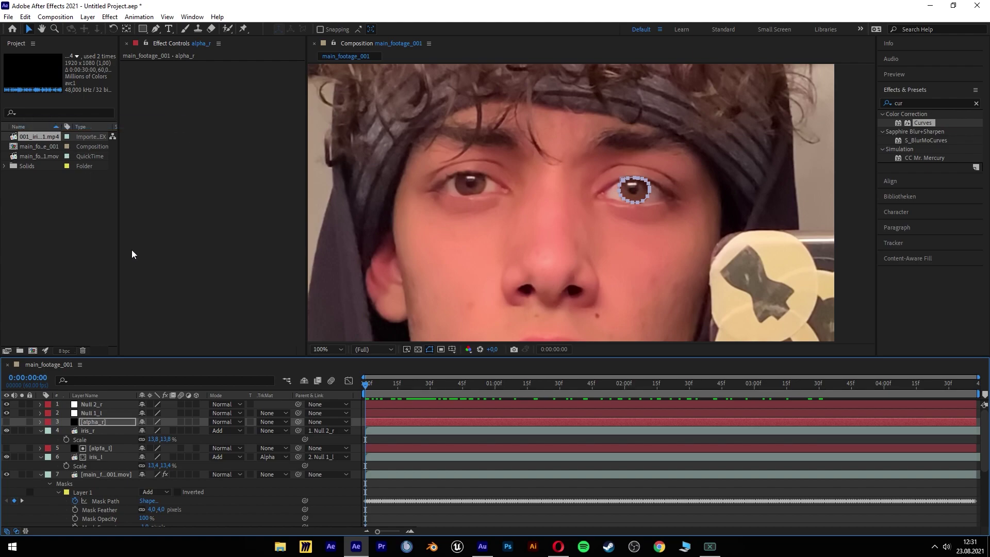
click(7, 422)
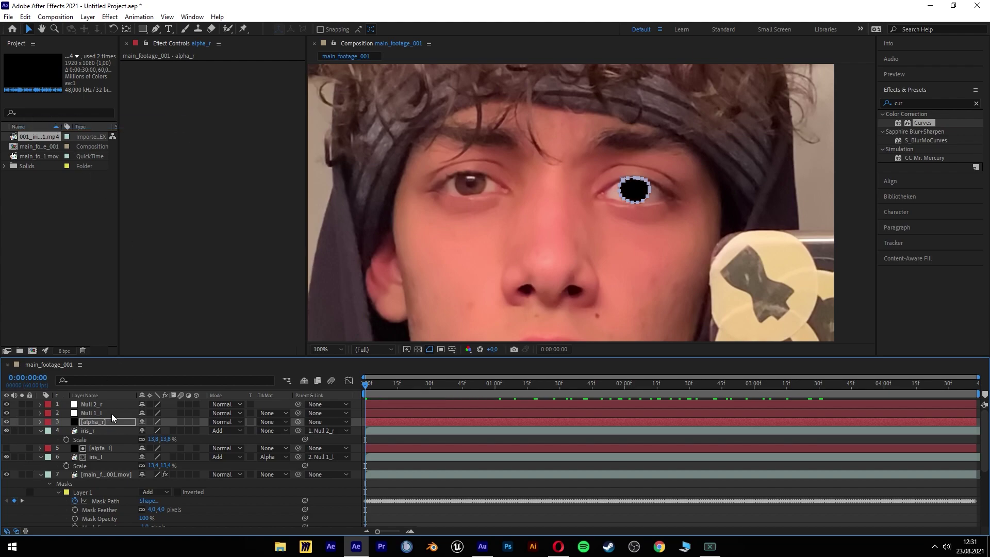
Set Mask 1 on the alpha_r solid to a 4 pixel feather and a -1 pixel expansion.
click(40, 422)
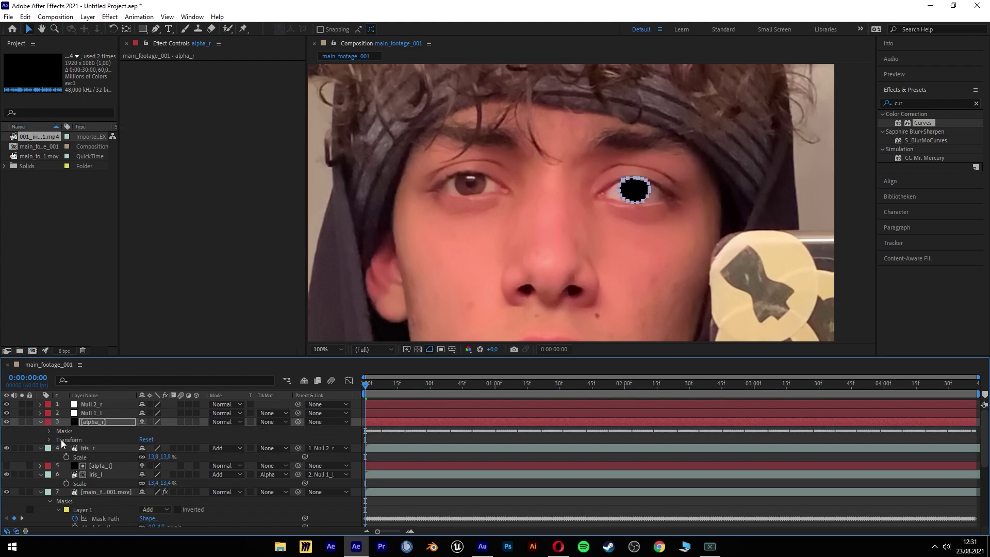
click(50, 431)
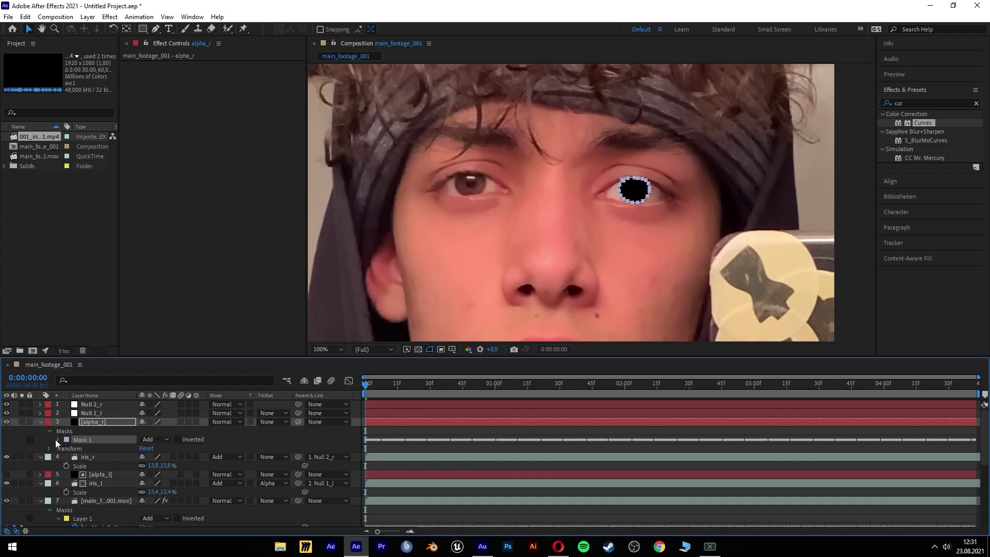
click(58, 439)
click(162, 457)
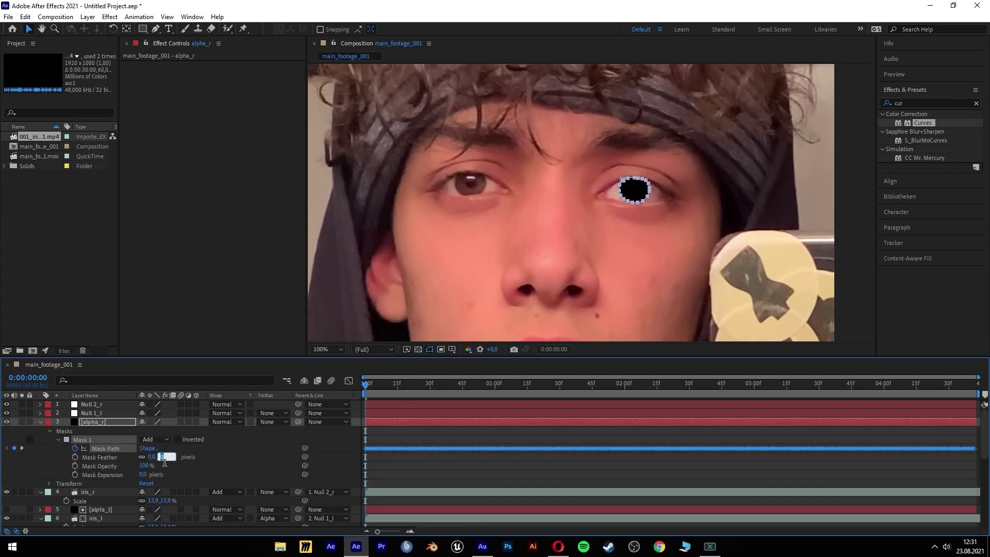
text(4)
key(Return)
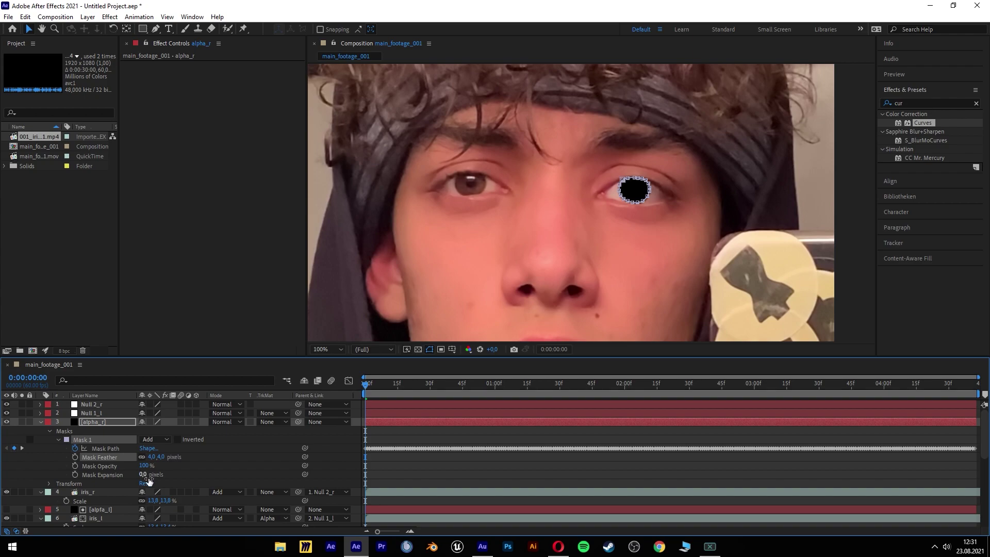
click(143, 475)
text(-1)
key(Return)
click(329, 456)
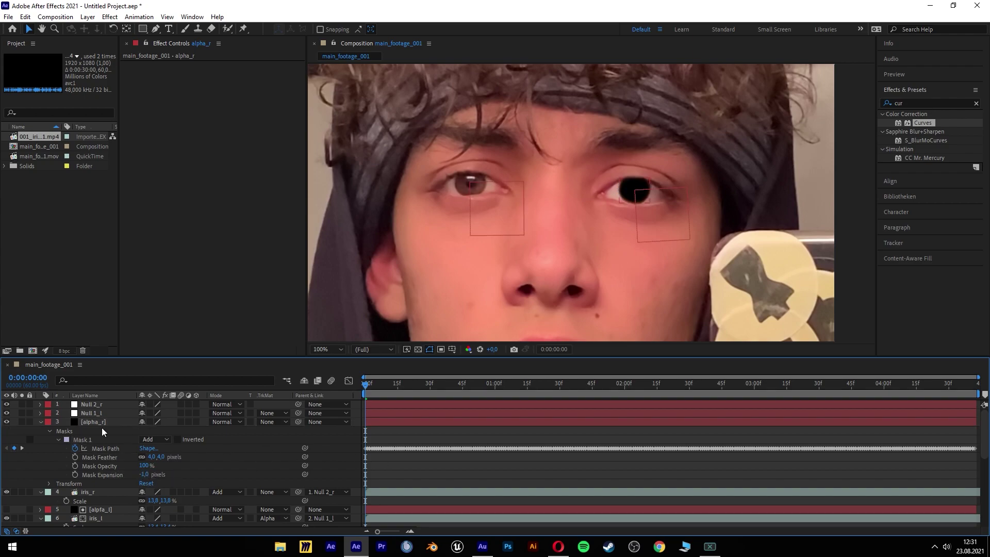
Collapse the alpha_r solid and set the iris_r layer's track matte to Alpha Matte "[alpha_r]".
click(41, 421)
click(268, 430)
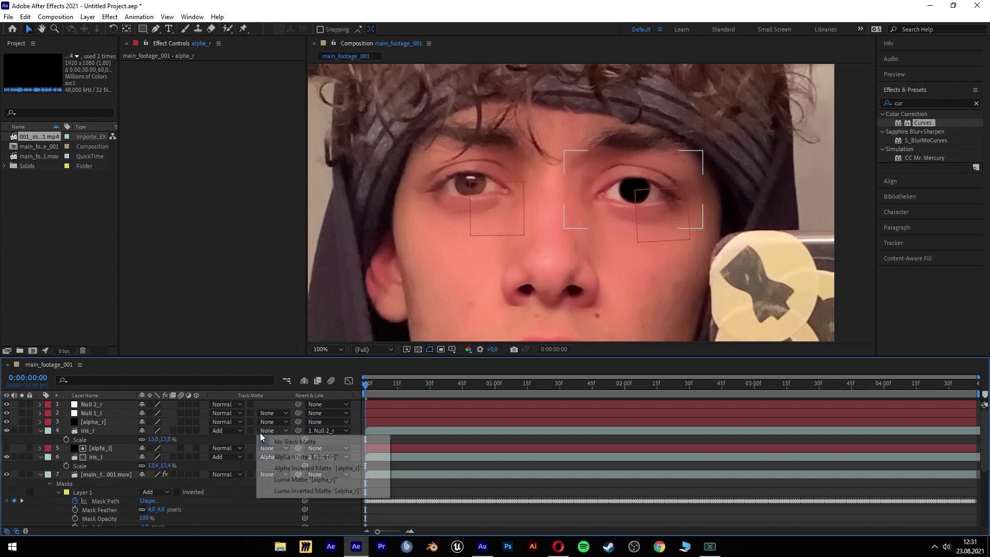
click(277, 458)
Play back and scrub the composition up to 0:00:02:55 to examine both matted irises.
drag(460, 389, 388, 385)
key(space)
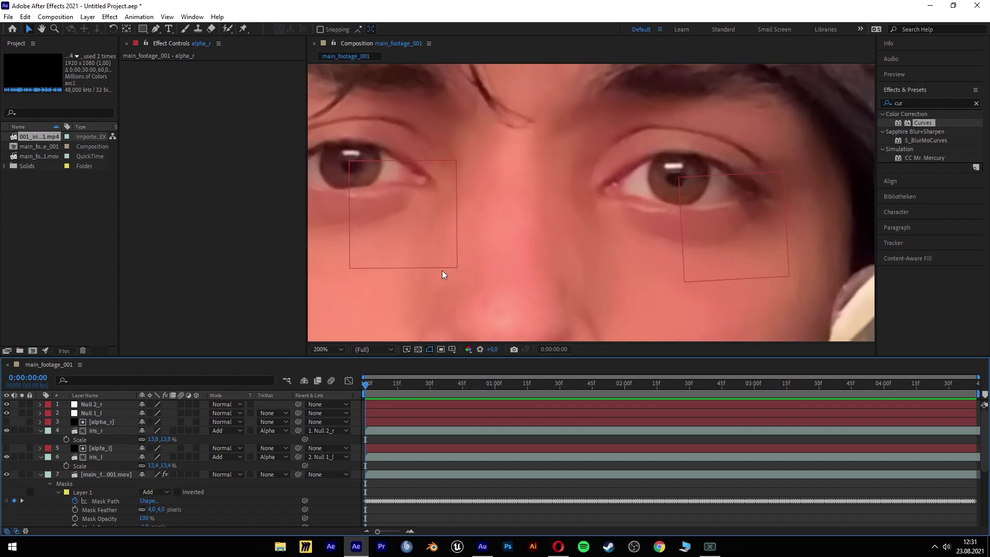
drag(500, 246, 659, 243)
drag(421, 378, 742, 387)
scroll(567, 172, down, 6)
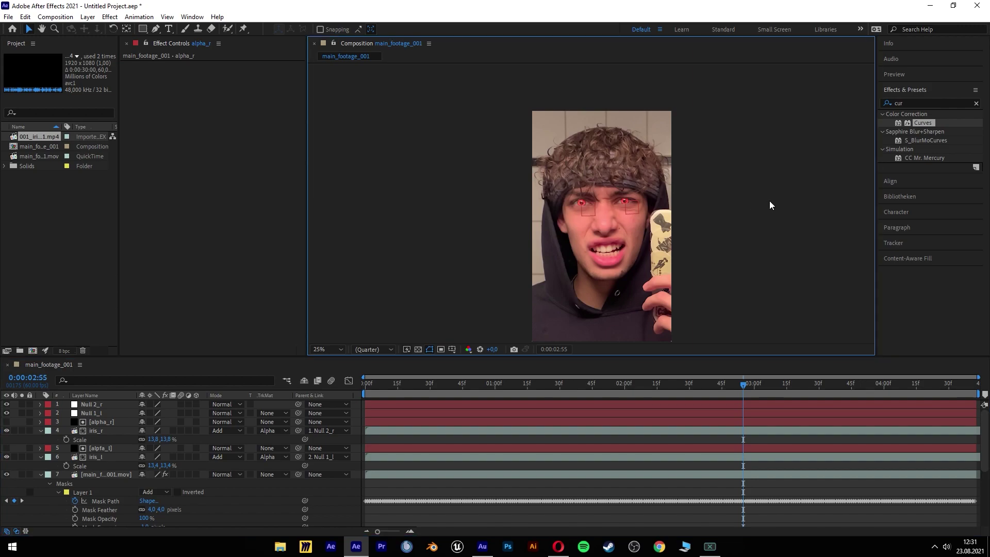
Play back the composition and examine both matted irises up close.
key(space)
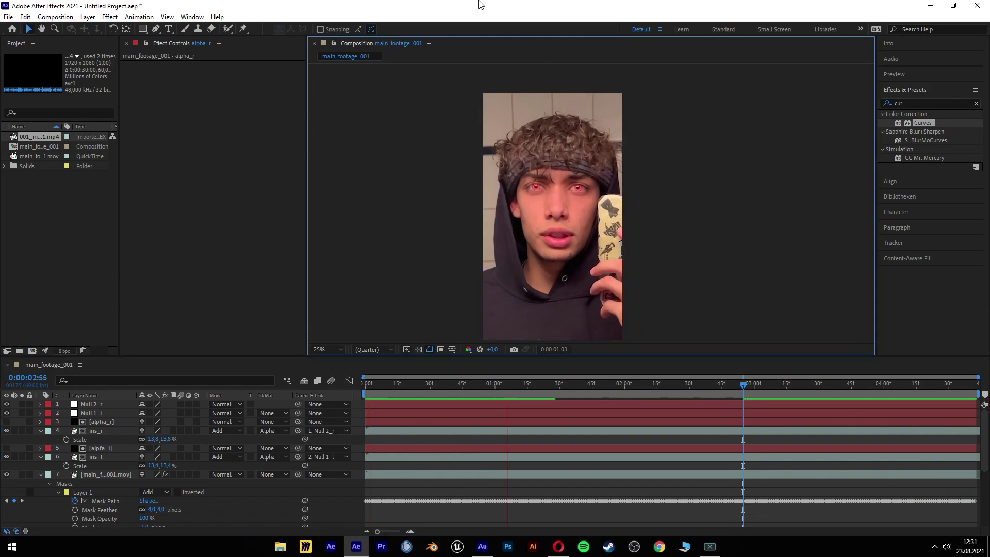
scroll(541, 166, up, 4)
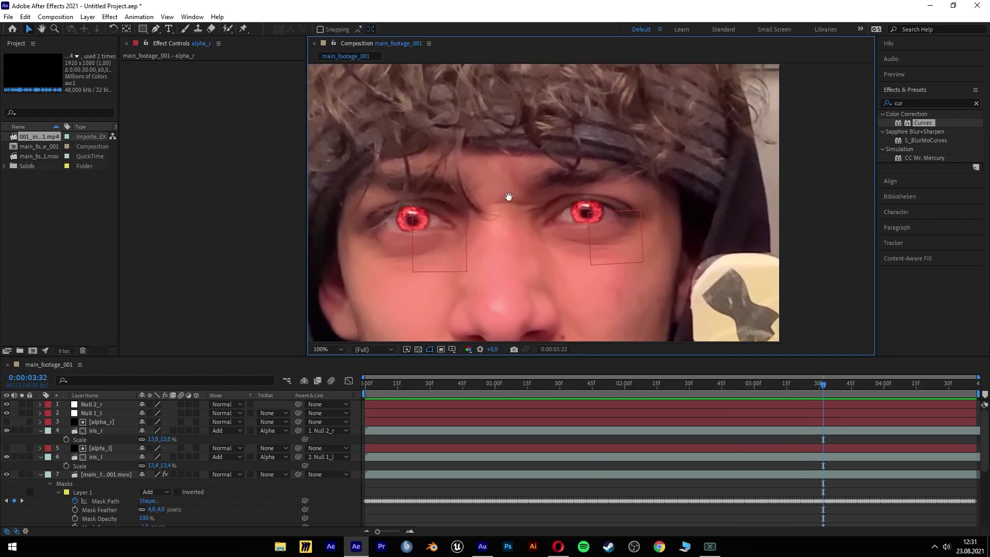
scroll(444, 206, up, 3)
scroll(624, 184, down, 5)
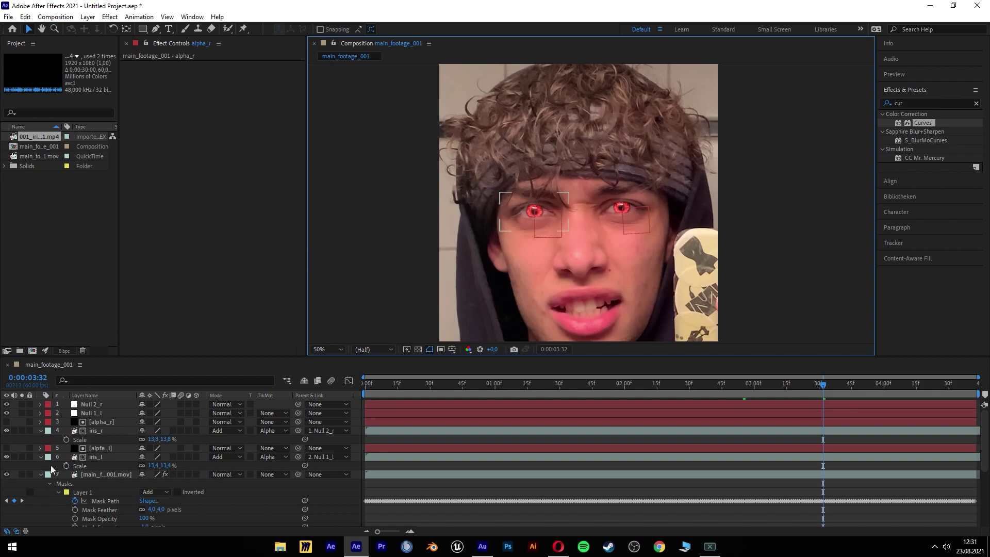
Collapse the expanded layers and pre-compose iris_l as "iris_l Comp", leaving all attributes in main_footage_001.
click(40, 431)
click(41, 446)
click(40, 457)
click(97, 448)
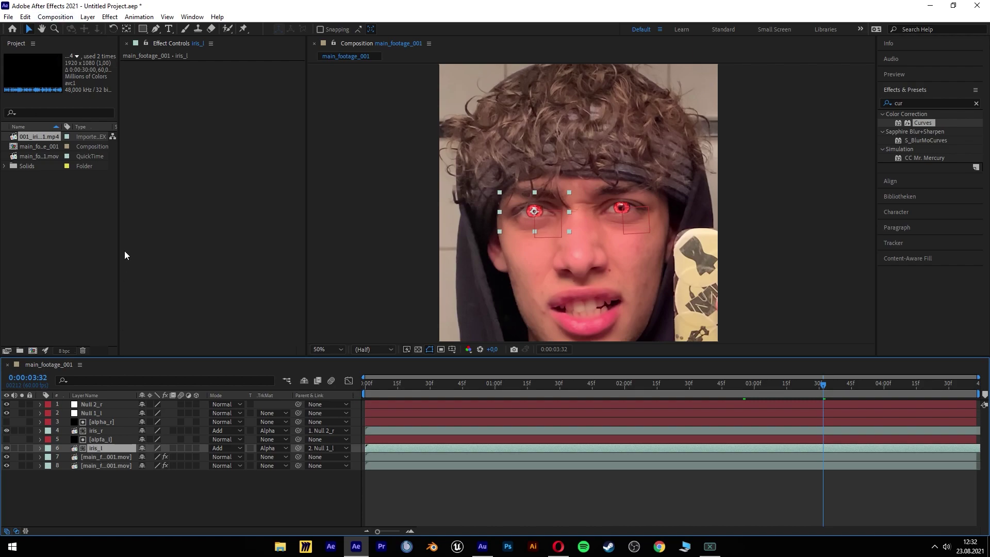
click(88, 17)
click(130, 357)
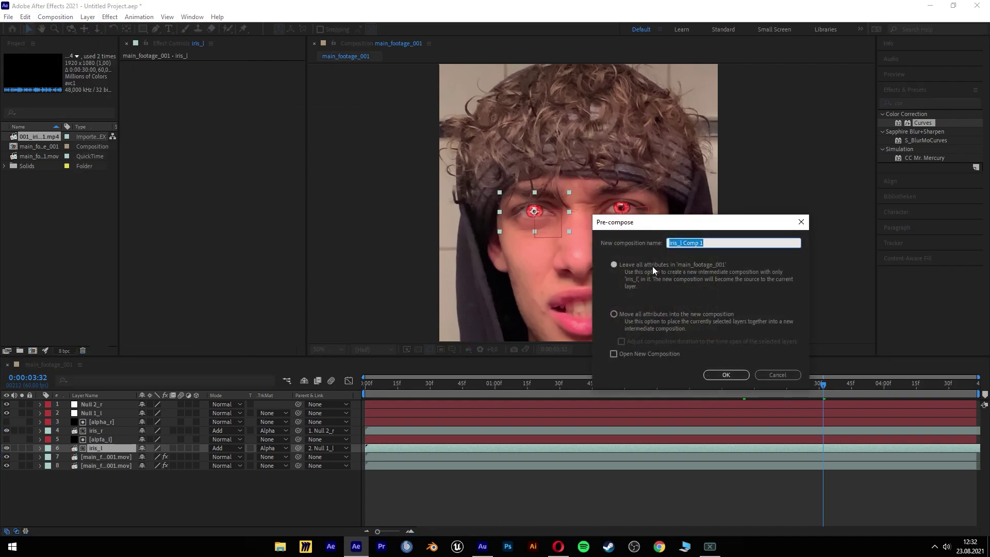
click(718, 246)
click(716, 377)
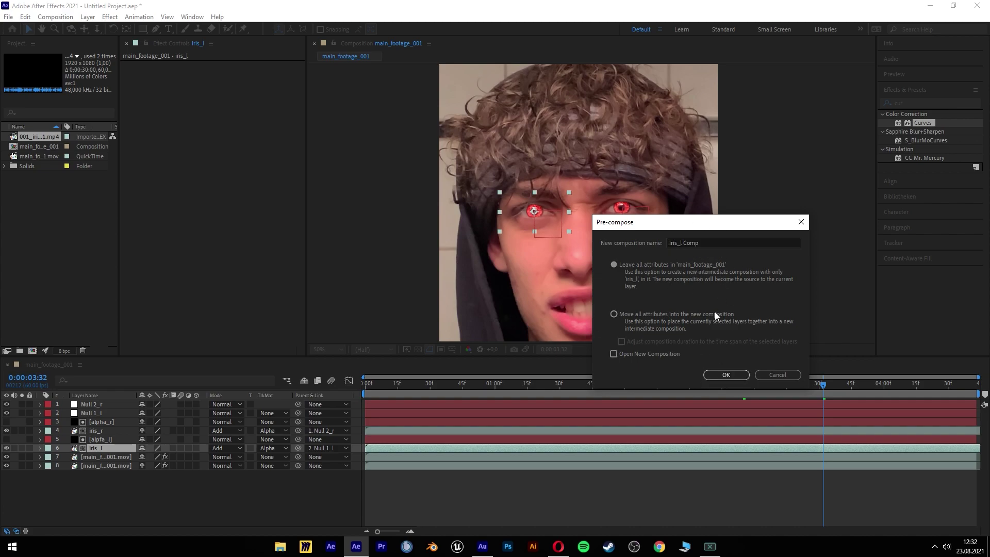
click(716, 377)
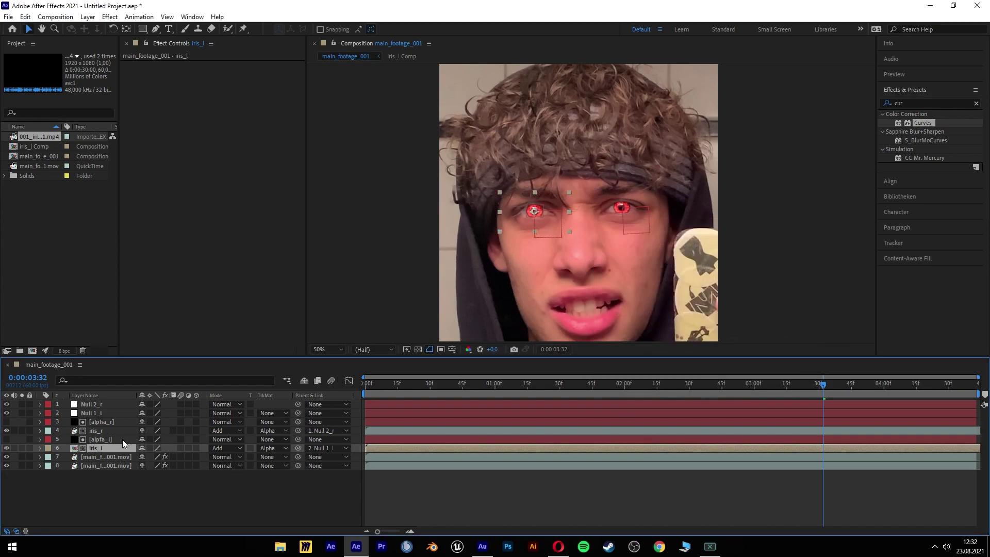
Open the iris_l pre-composition and add a black 1920 x 1080 px solid named "shadow".
double_click(107, 448)
scroll(568, 242, down, 3)
scroll(627, 209, up, 3)
right_click(83, 430)
mouse_move(153, 310)
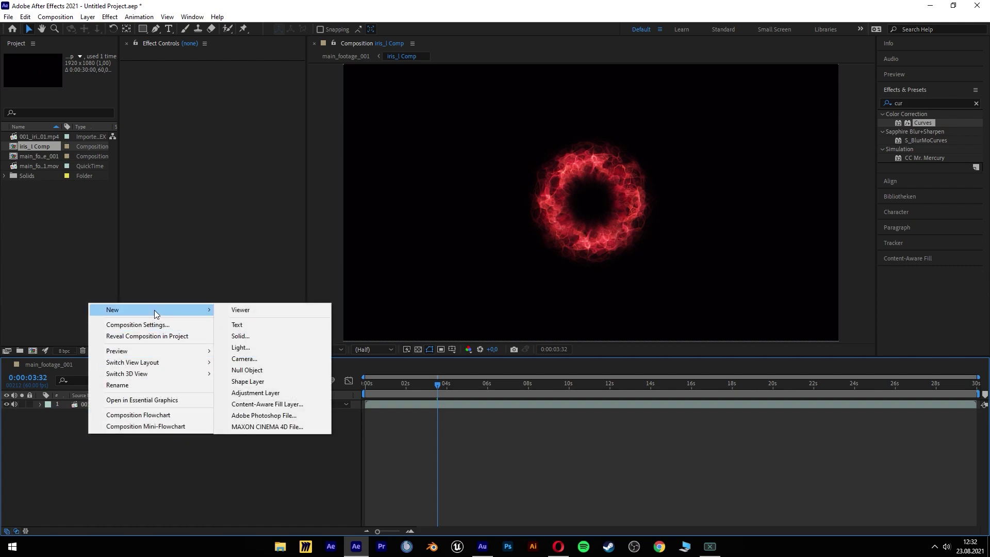
click(276, 335)
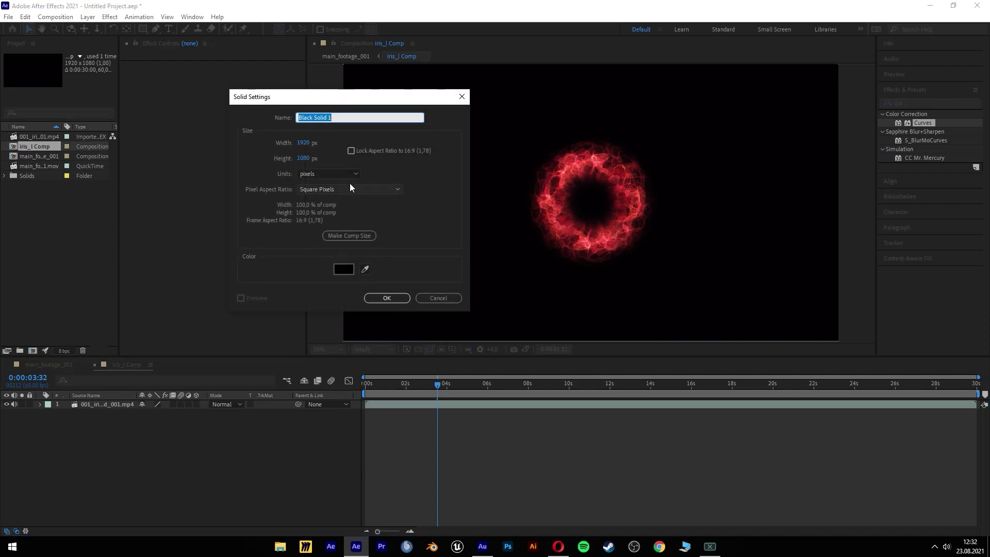
text(shadeow)
key(Return)
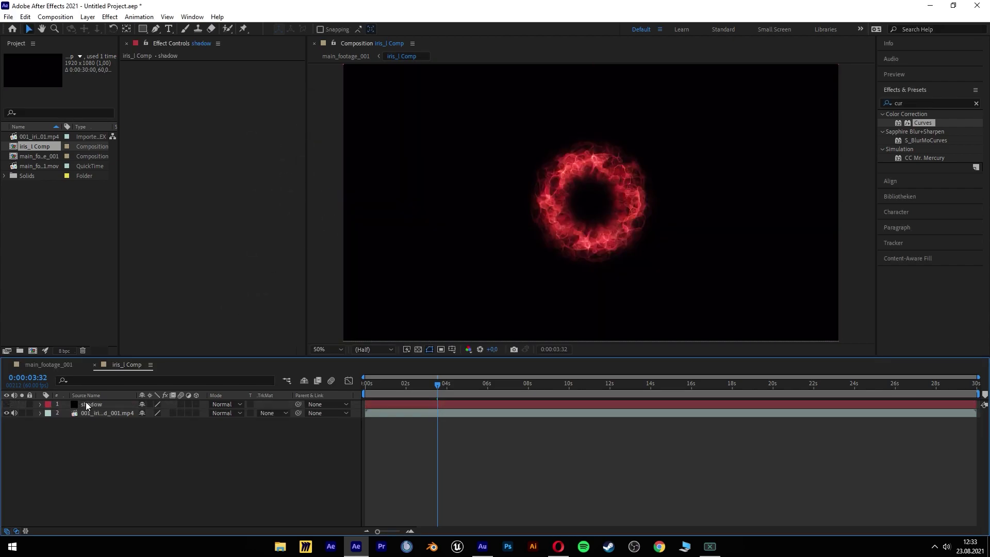
Draw a closed seven-point, eye-shaped mask across the red ring on the hidden shadow solid with the Pen tool.
click(88, 405)
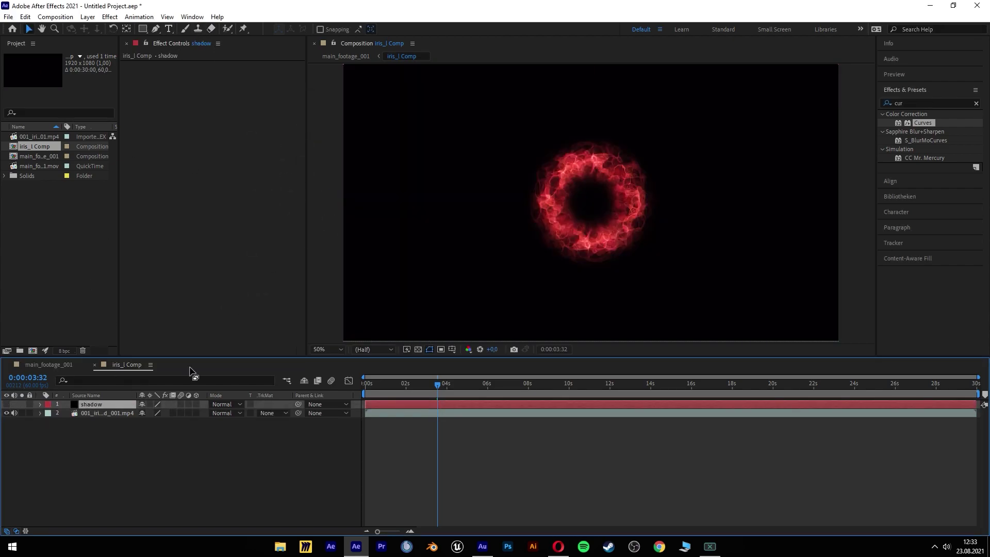
click(156, 29)
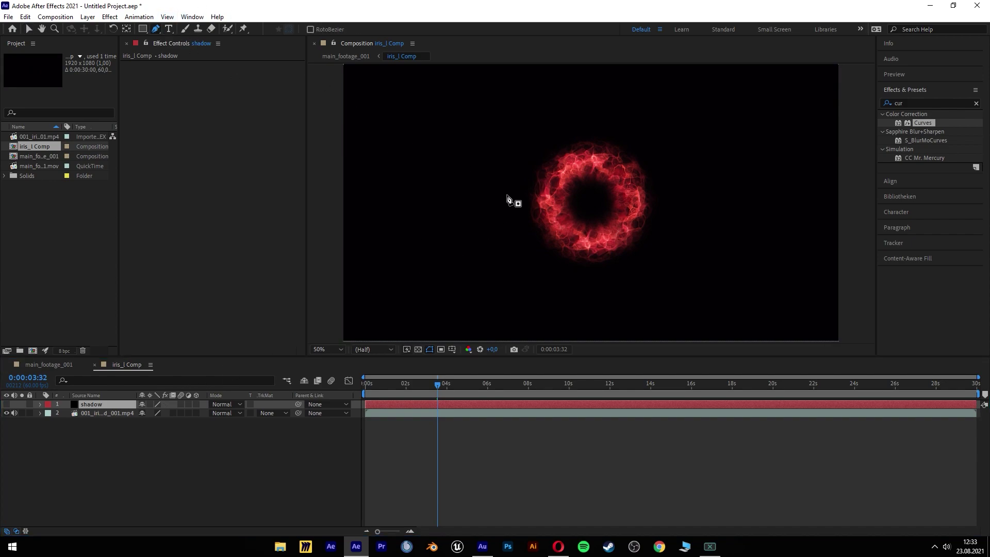
click(450, 222)
click(524, 179)
click(573, 170)
click(635, 174)
click(726, 221)
click(790, 245)
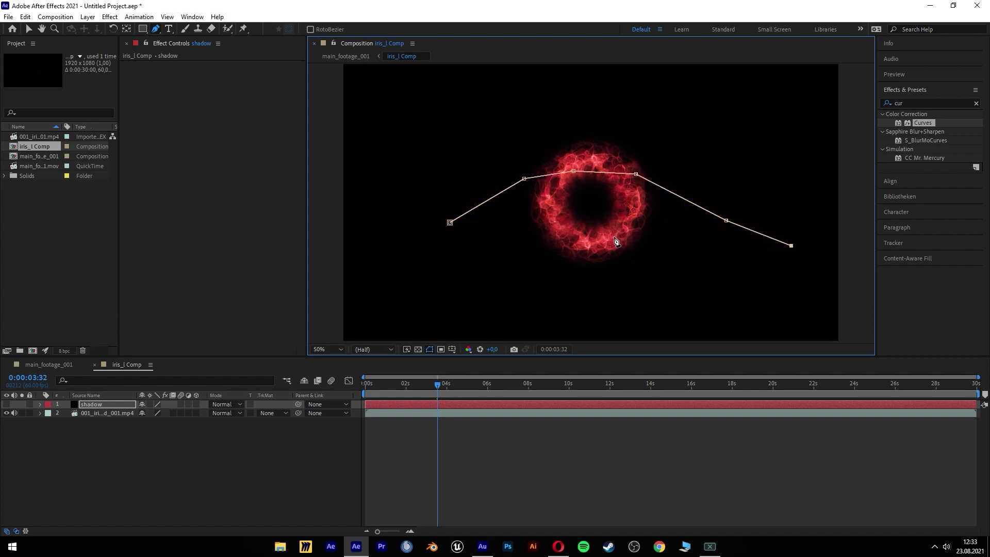
click(588, 242)
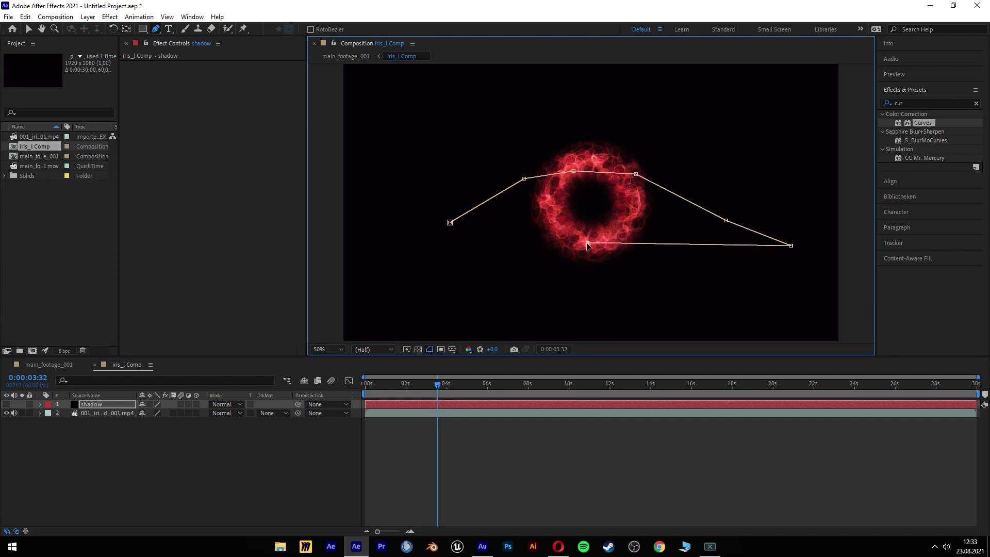
click(450, 222)
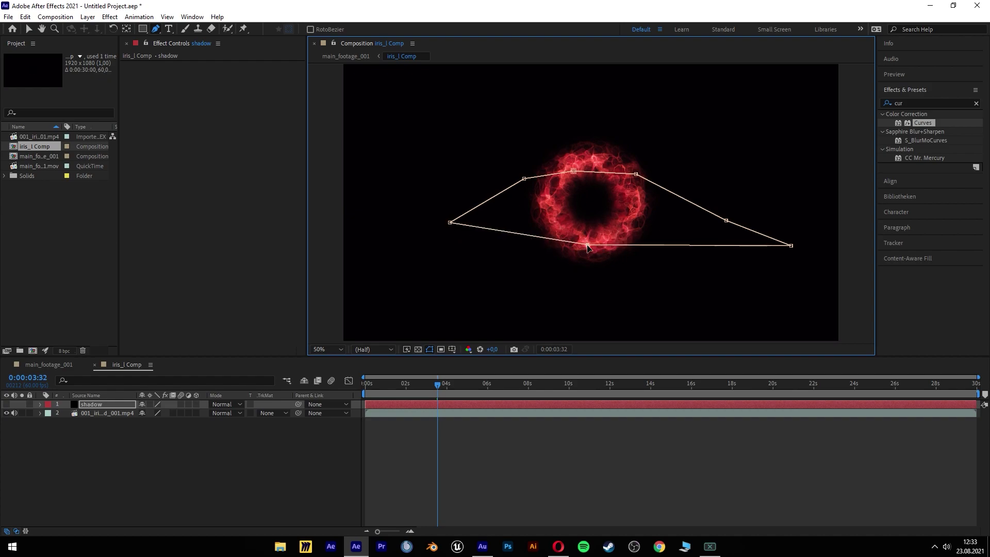
Delete the mask's far right vertex and reposition the remaining right and upper vertices into an eye outline around the ring.
key(Delete)
drag(726, 220, 732, 221)
drag(637, 175, 642, 174)
drag(574, 171, 644, 170)
click(524, 178)
Make the shadow solid visible and set its Mask 1 mode to Subtract.
click(6, 404)
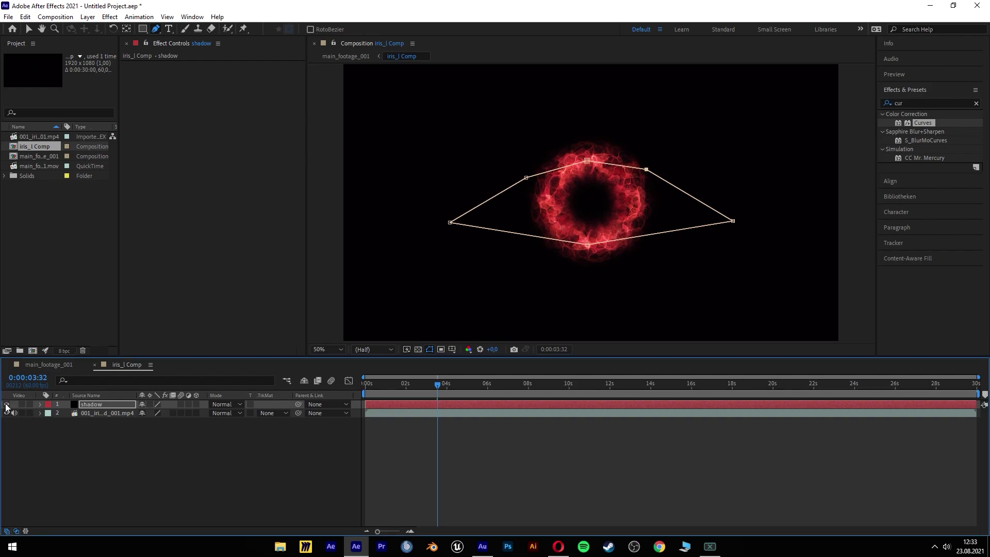
click(40, 404)
click(49, 413)
click(154, 421)
click(164, 456)
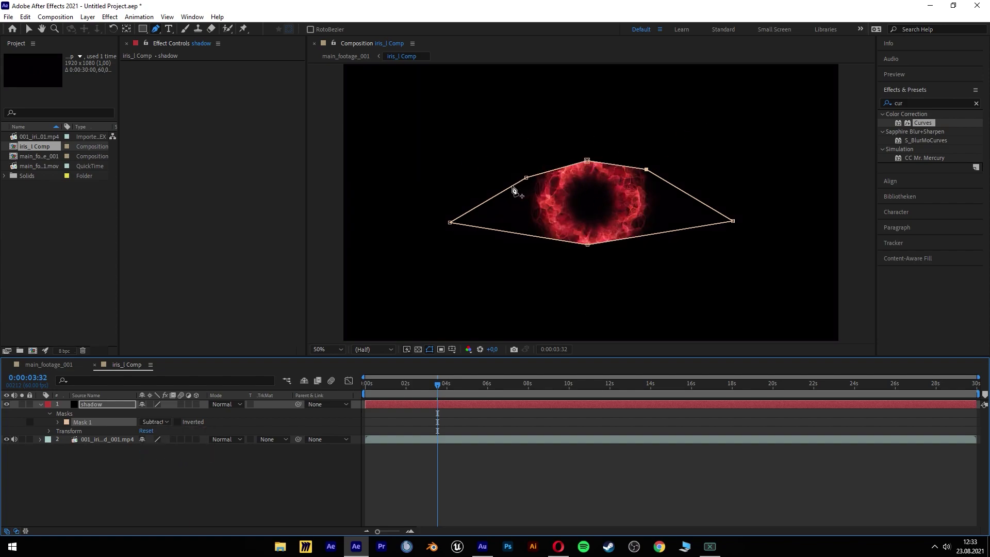
Feather Mask 1 on the shadow solid by 127 pixels and lower its three upper vertices slightly.
click(57, 422)
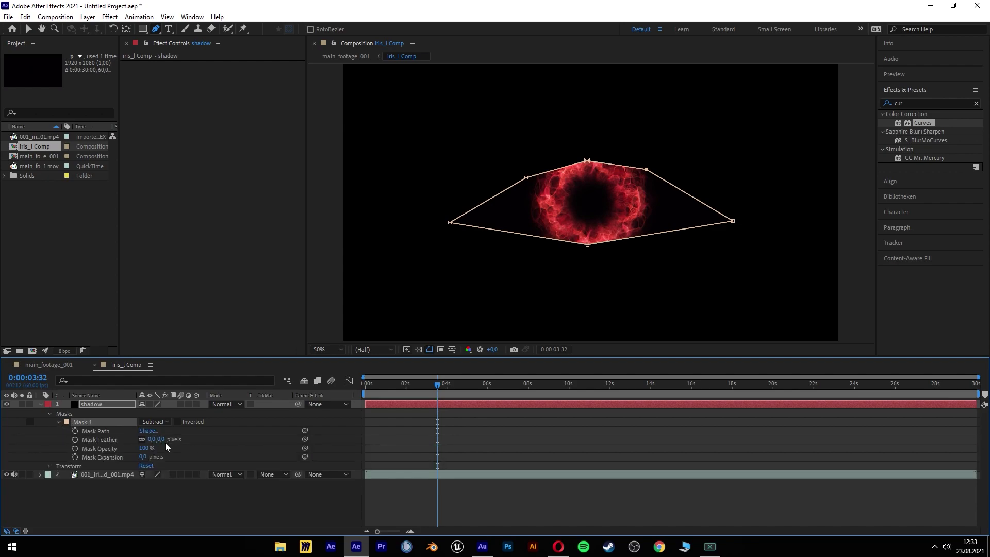
drag(165, 442, 222, 436)
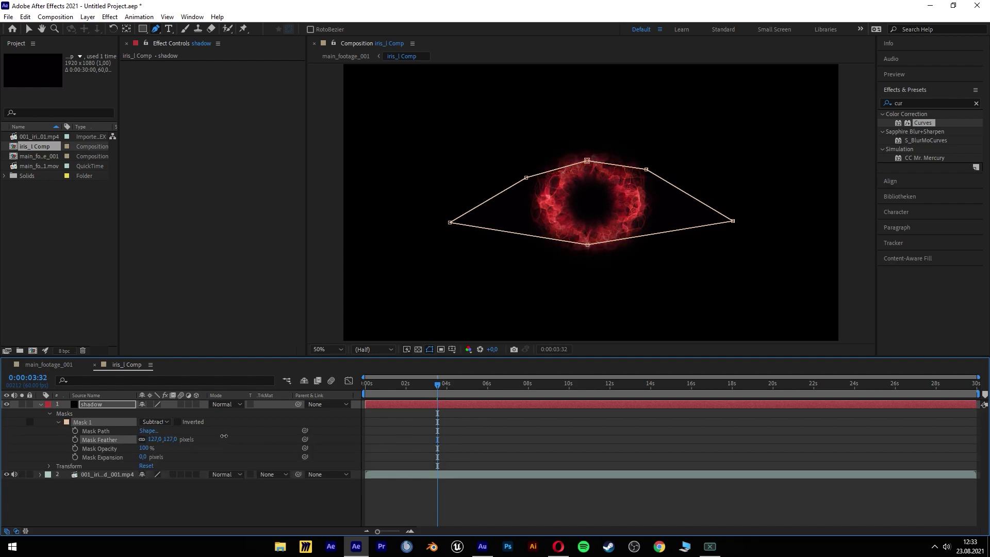
drag(587, 160, 586, 168)
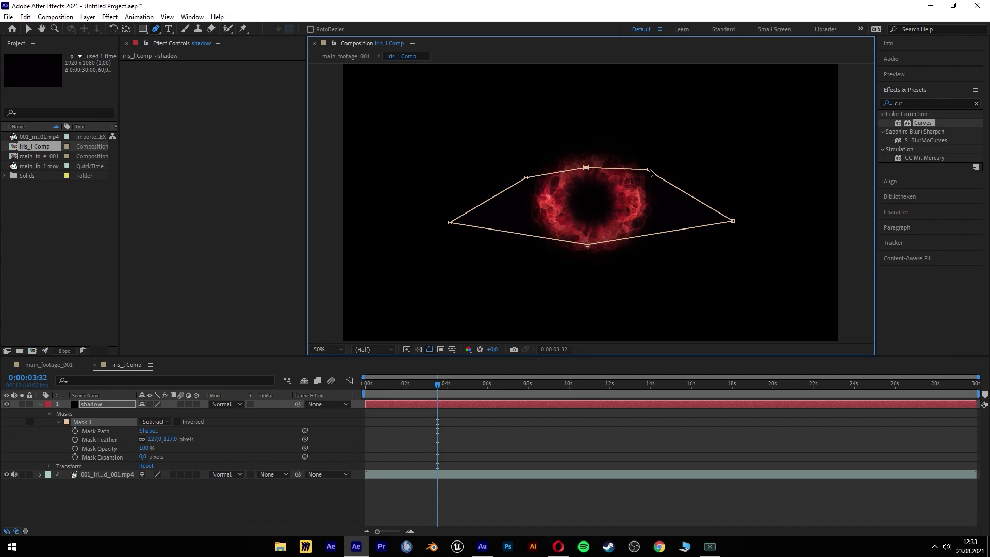
drag(649, 170, 648, 180)
drag(527, 179, 524, 182)
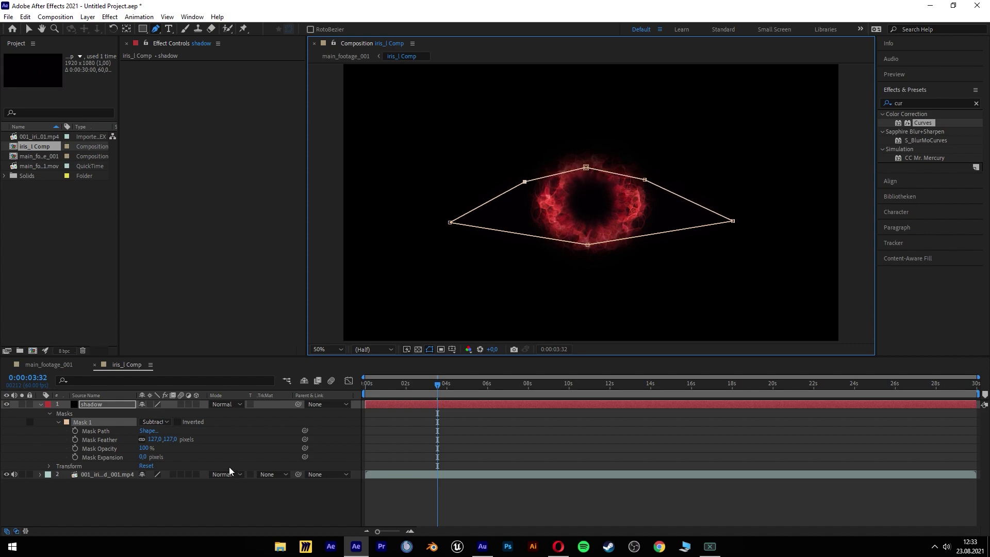
Set the Mask 1 feather to 85 pixels and raise the mask's bottom and leftmost vertices.
drag(171, 439, 158, 448)
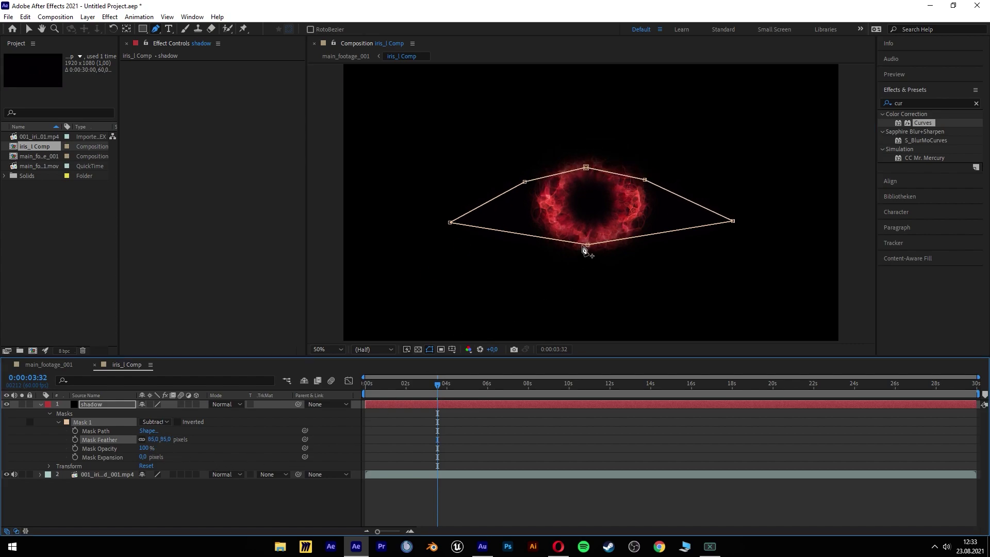
drag(587, 245, 588, 241)
drag(450, 223, 442, 210)
Return to main_footage_001, inspect the shaded iris_l up close, and hide the Null 2_r and Null 1_l layers.
click(51, 365)
scroll(515, 234, up, 4)
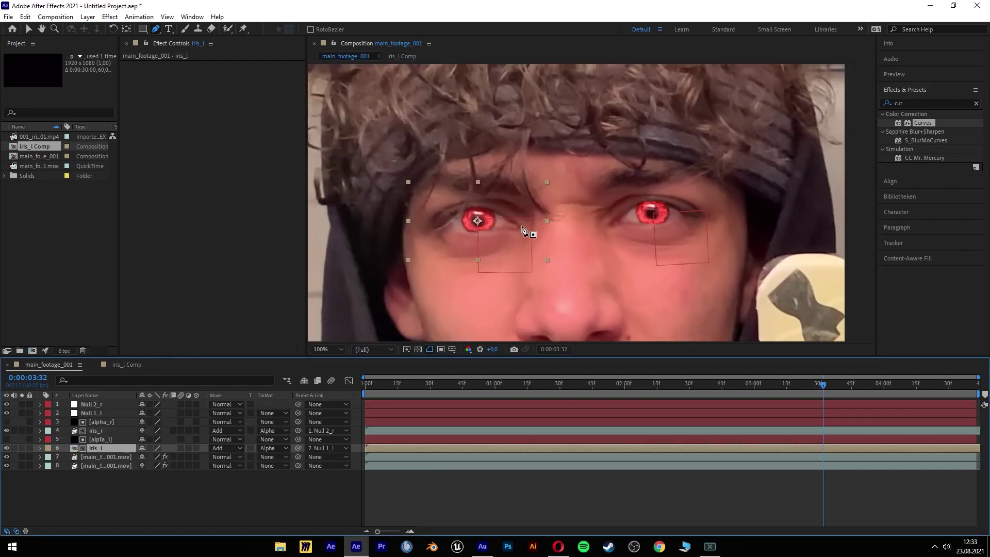
drag(382, 215, 536, 160)
key(v)
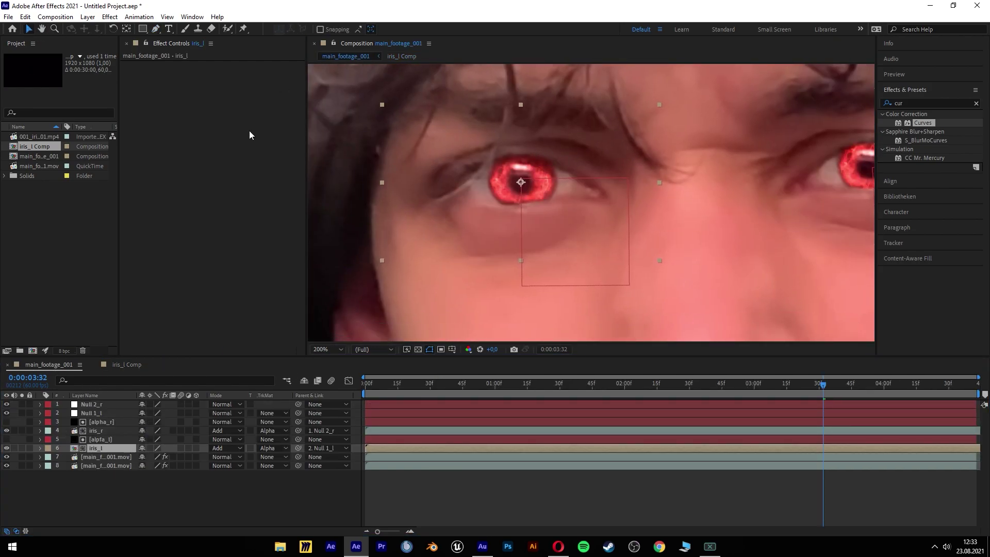
click(53, 497)
drag(6, 405, 7, 413)
scroll(651, 208, down, 4)
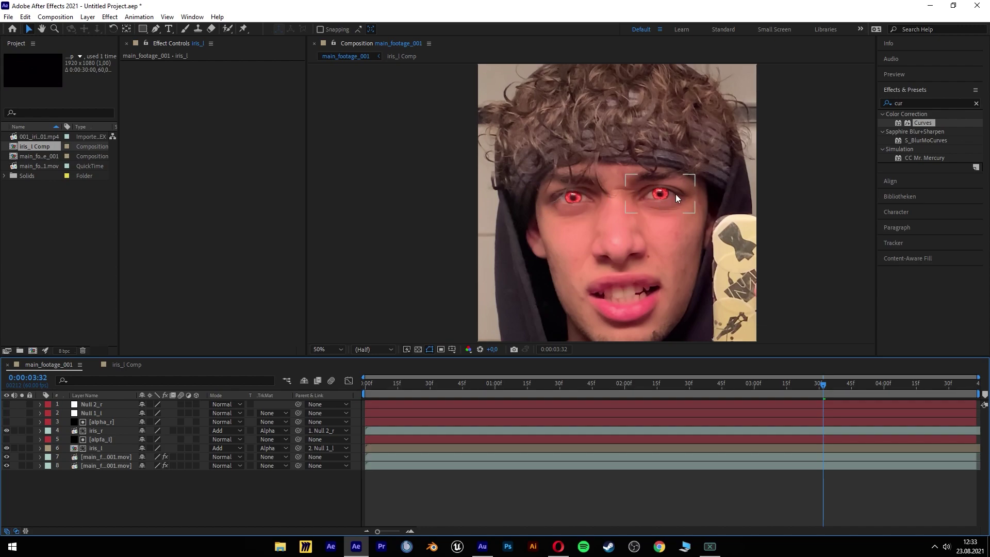
Copy the whole masked shadow solid from iris_l Comp.
click(124, 365)
click(127, 405)
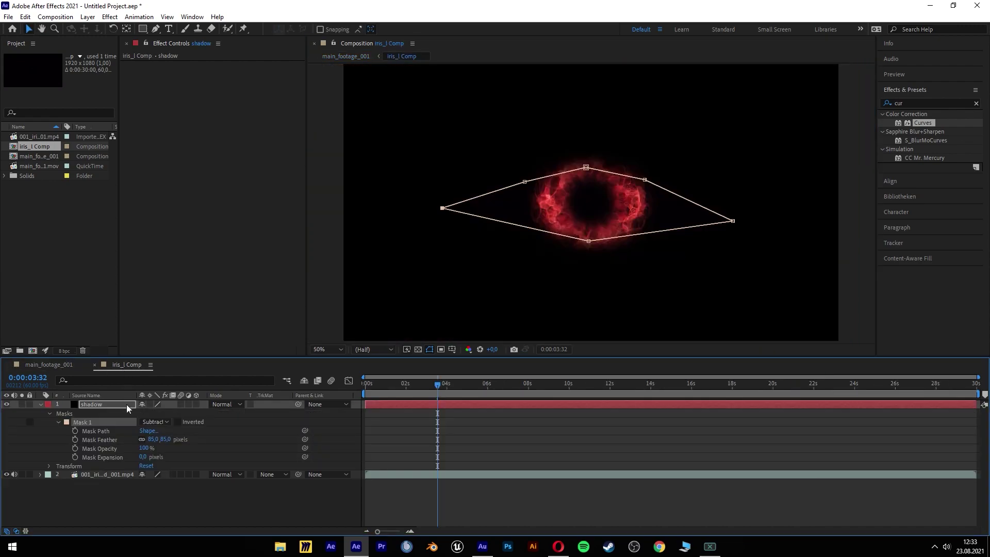
click(82, 405)
click(25, 16)
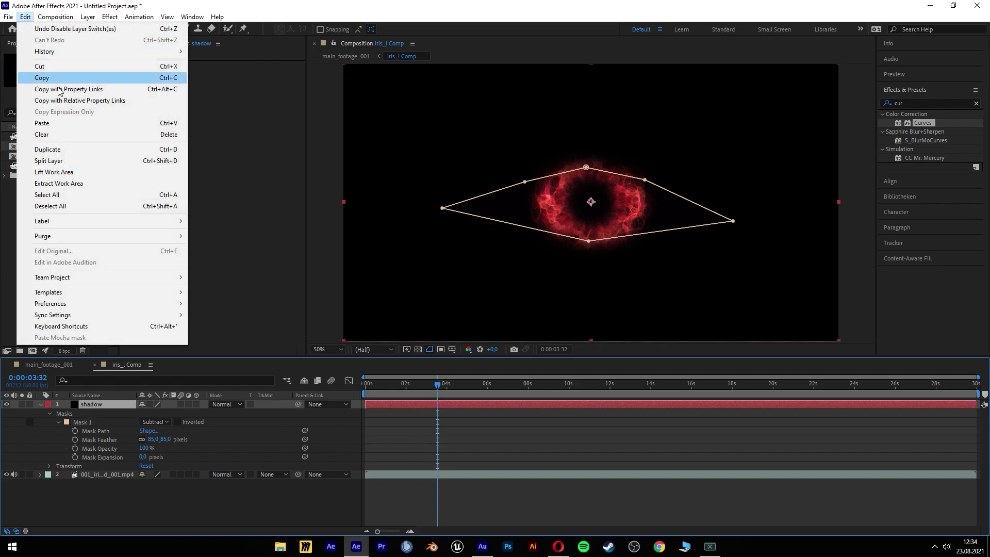
click(77, 78)
Pre-compose the iris_r layer in main_footage_001 as "iris_r Comp", leaving all attributes in the main composition.
click(37, 363)
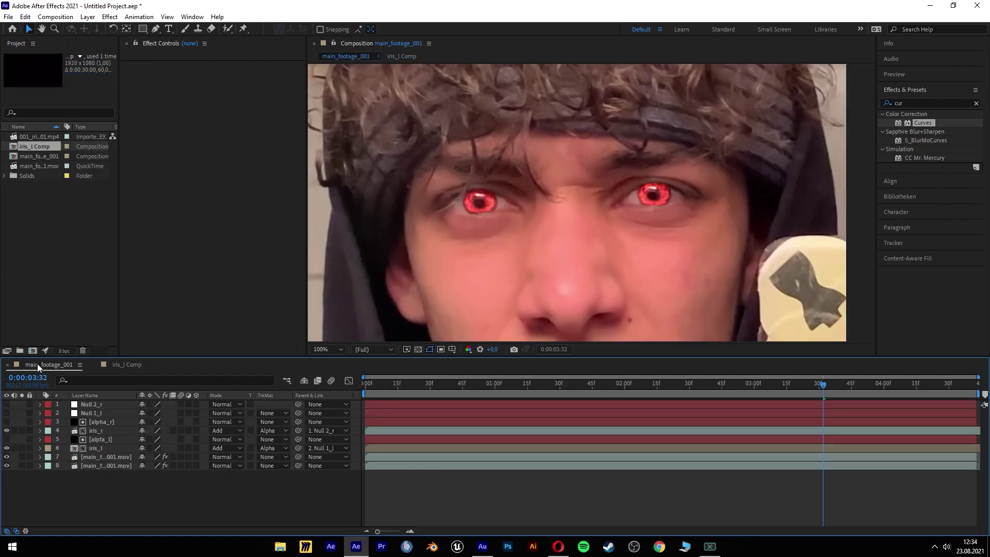
click(98, 431)
right_click(97, 431)
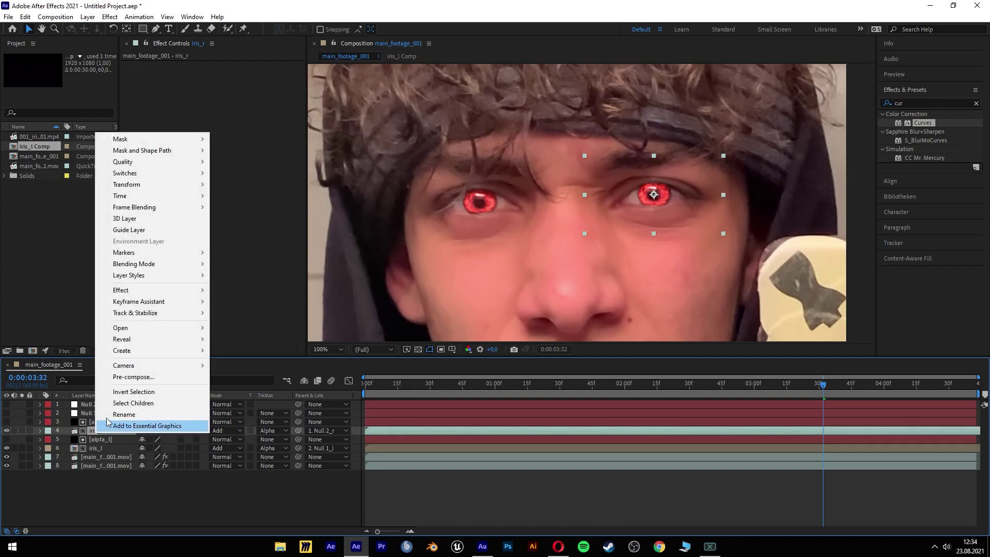
click(88, 16)
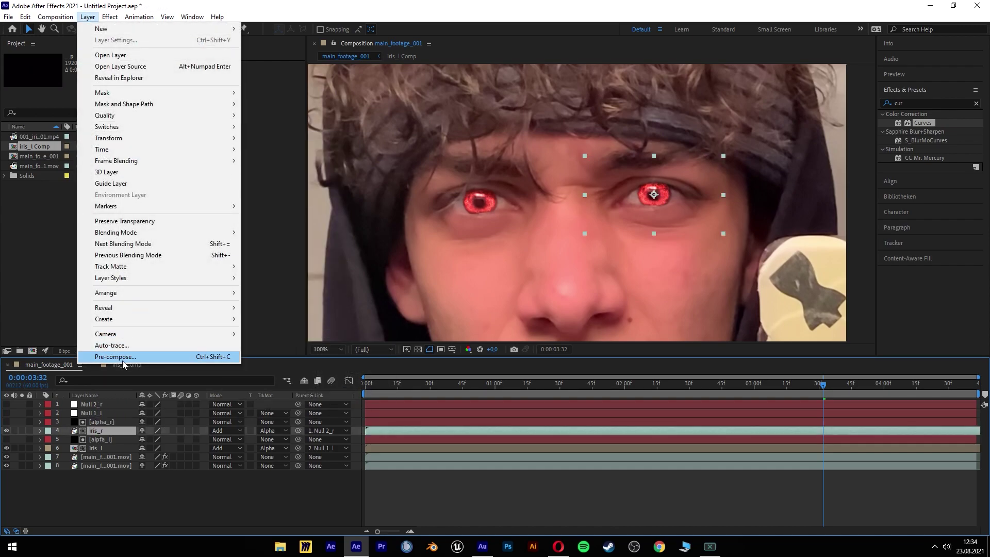
click(122, 359)
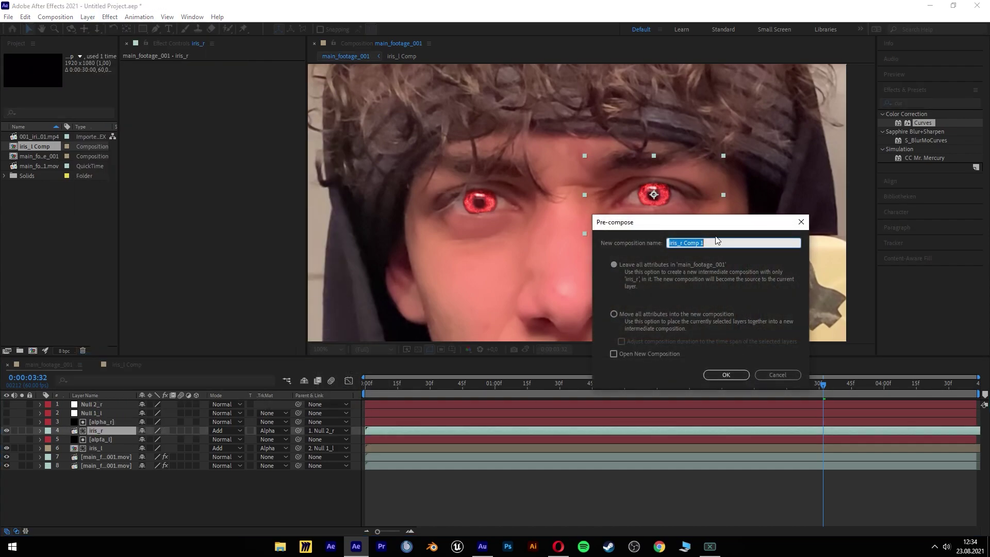
click(717, 248)
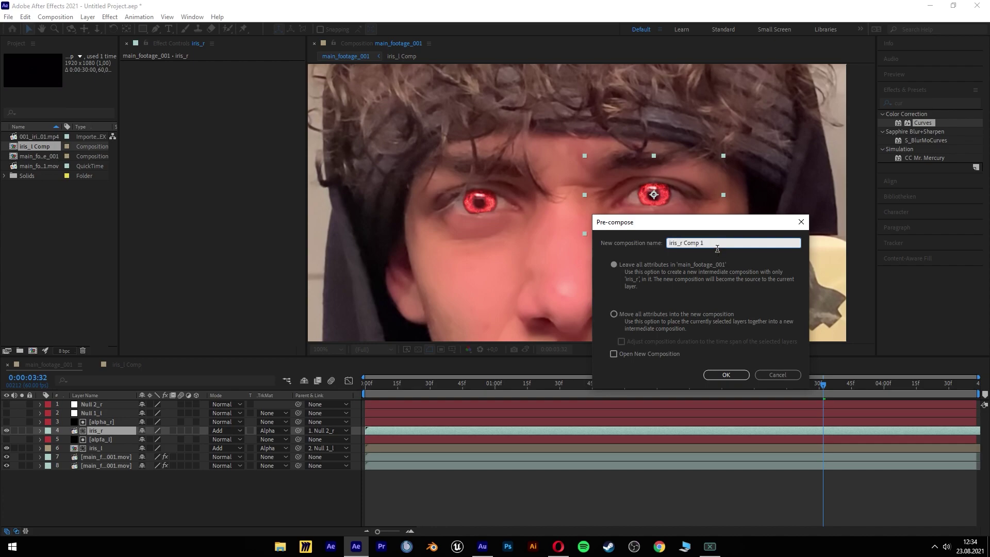
click(723, 375)
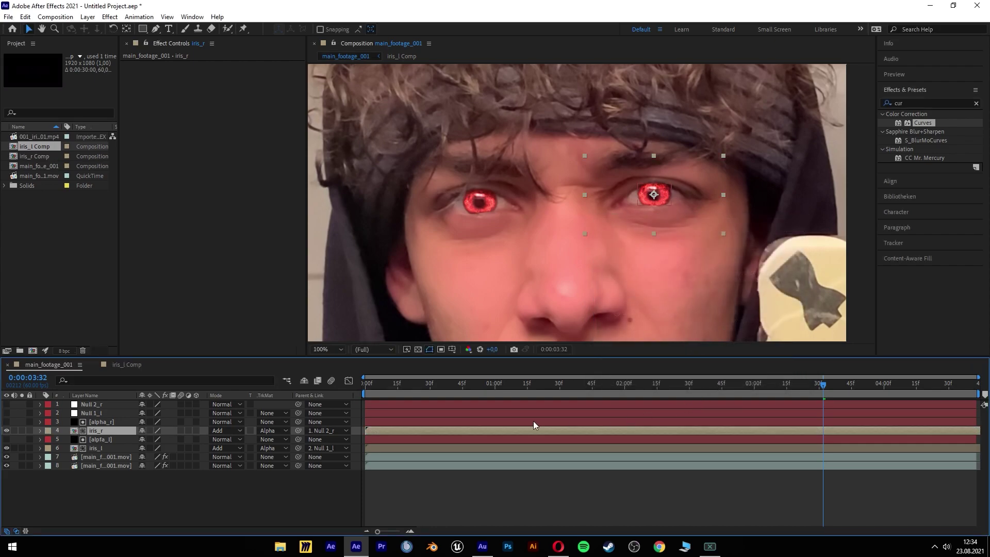
Open iris_r Comp and paste the copied shadow solid above the iris clip.
double_click(101, 429)
right_click(107, 426)
click(97, 413)
click(25, 17)
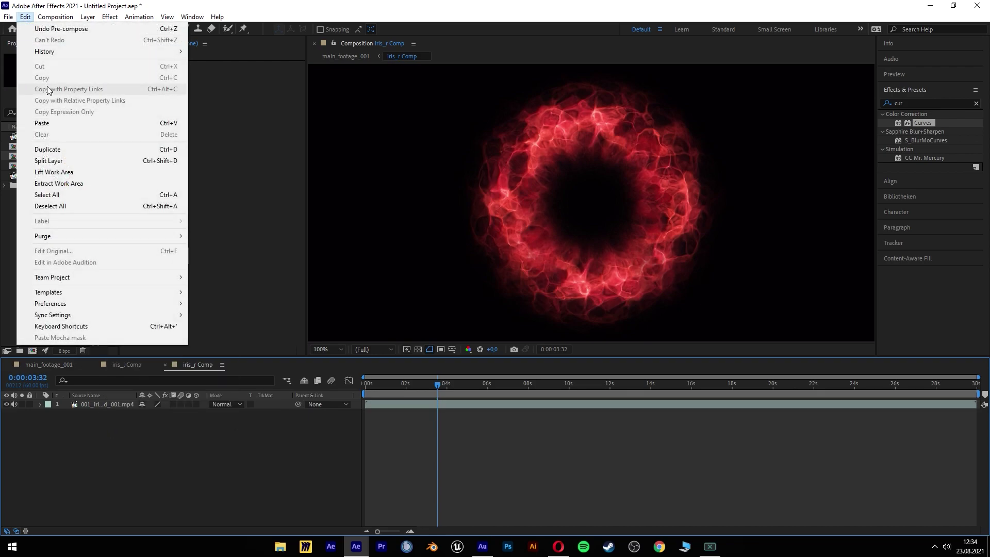
click(55, 124)
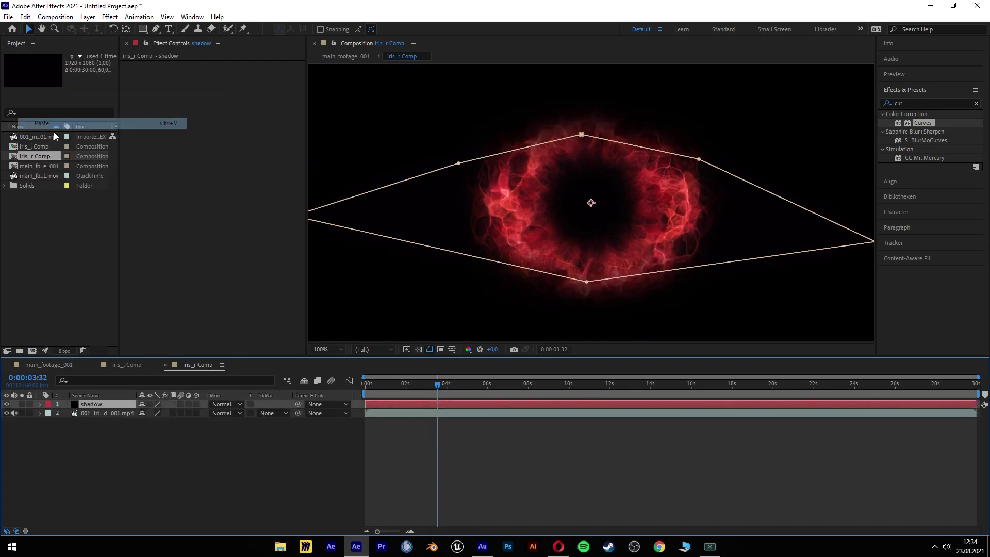
Return to main_footage_001, play a preview of the shaded irises, and examine both eyes up close.
click(196, 453)
click(95, 365)
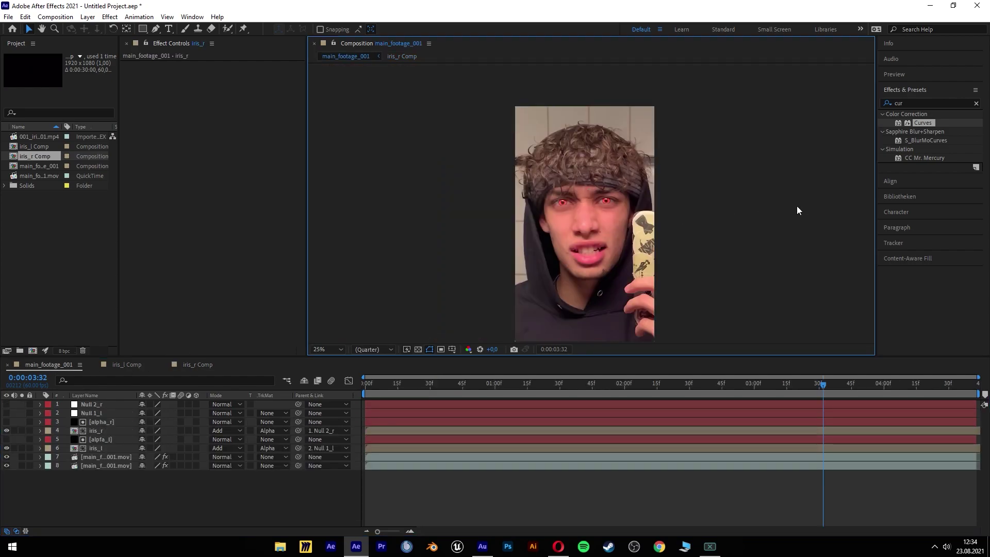
key(space)
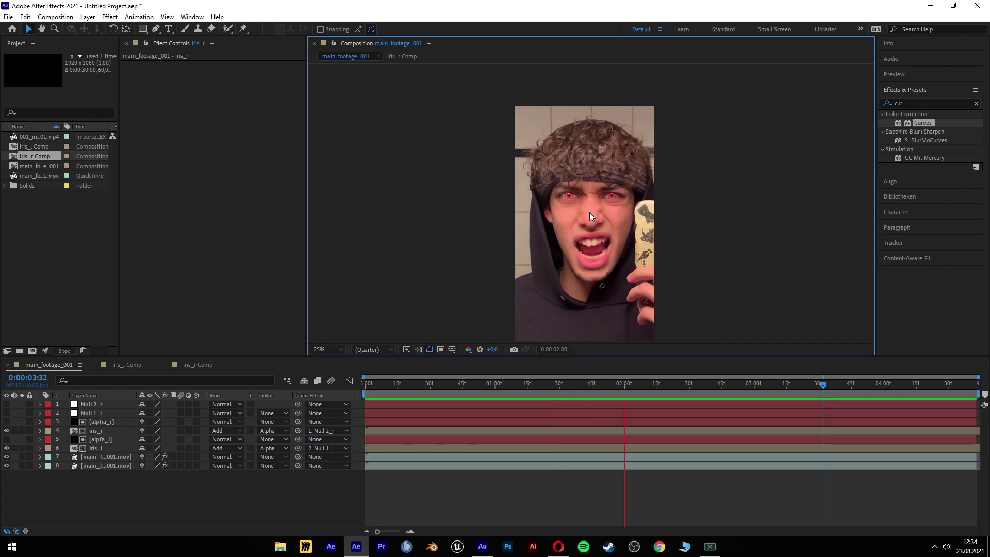
scroll(592, 201, up, 2)
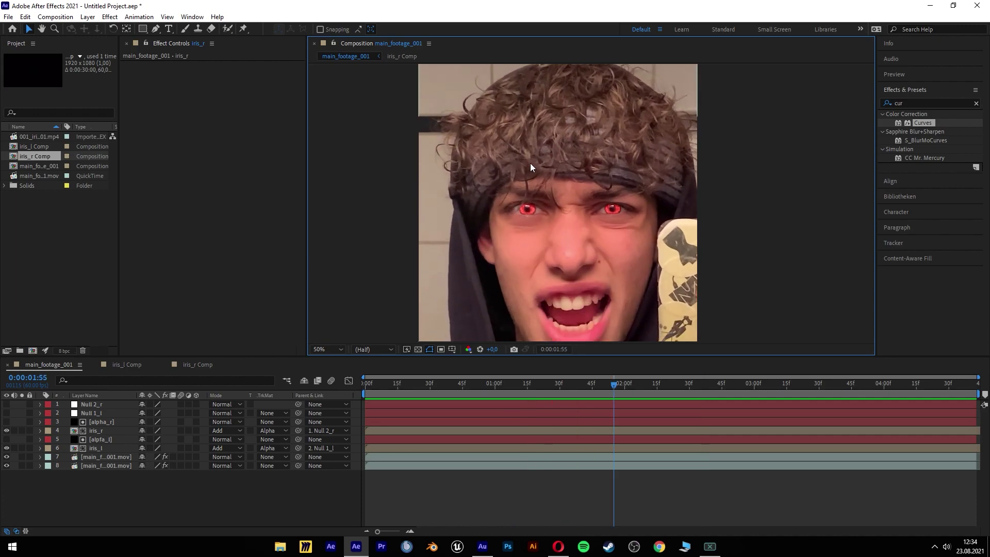
scroll(587, 187, up, 2)
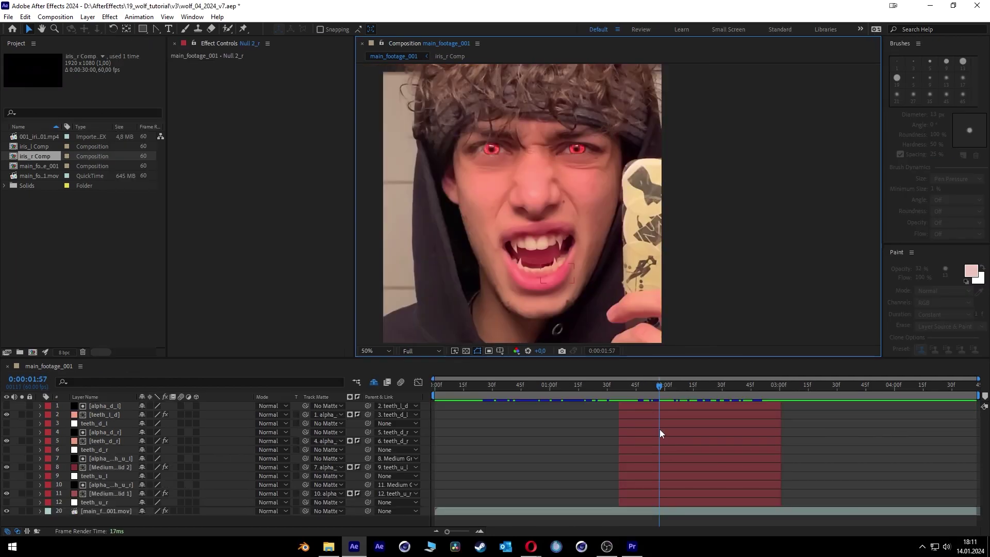
Enlarge the timeline area and show the Effects & Presets panel beside the effect controls.
drag(663, 391, 684, 268)
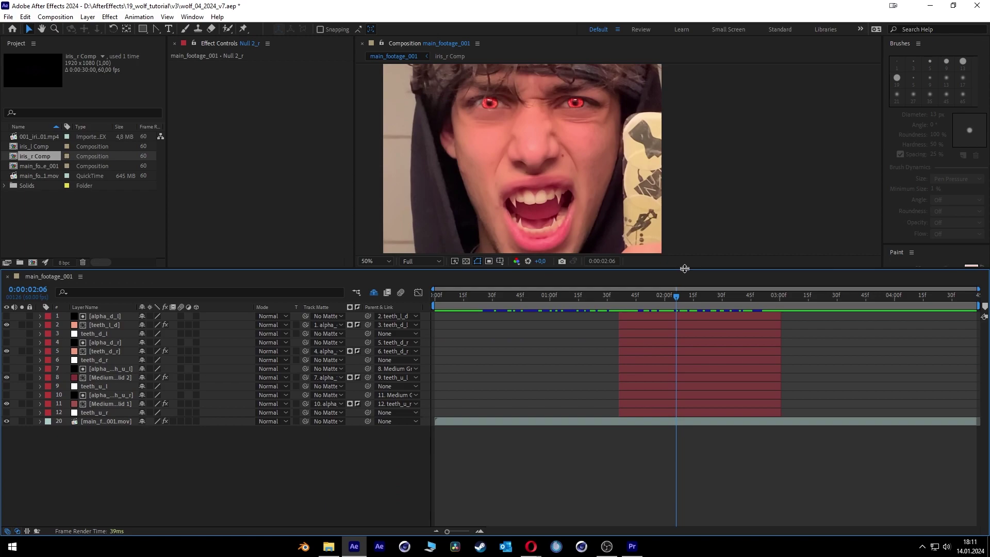
click(192, 17)
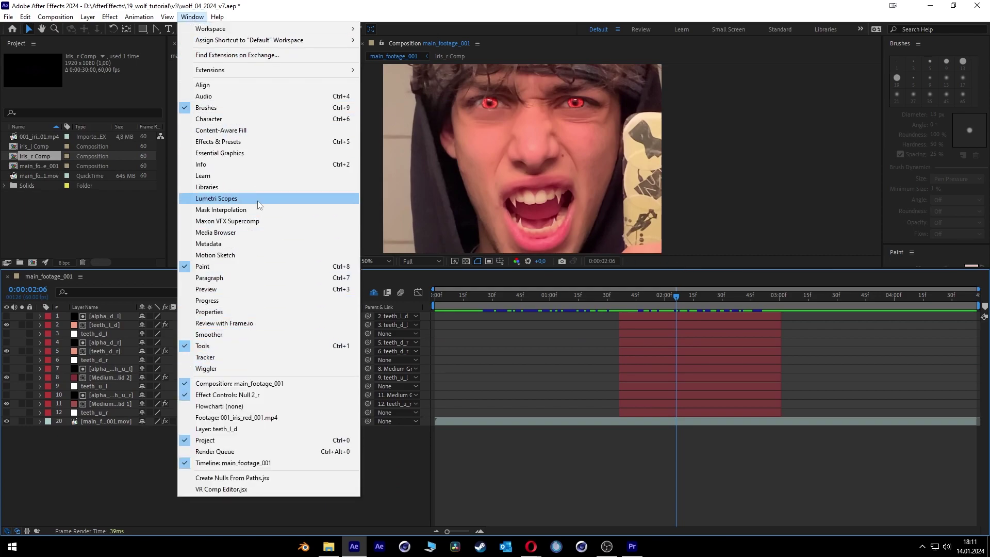
click(246, 143)
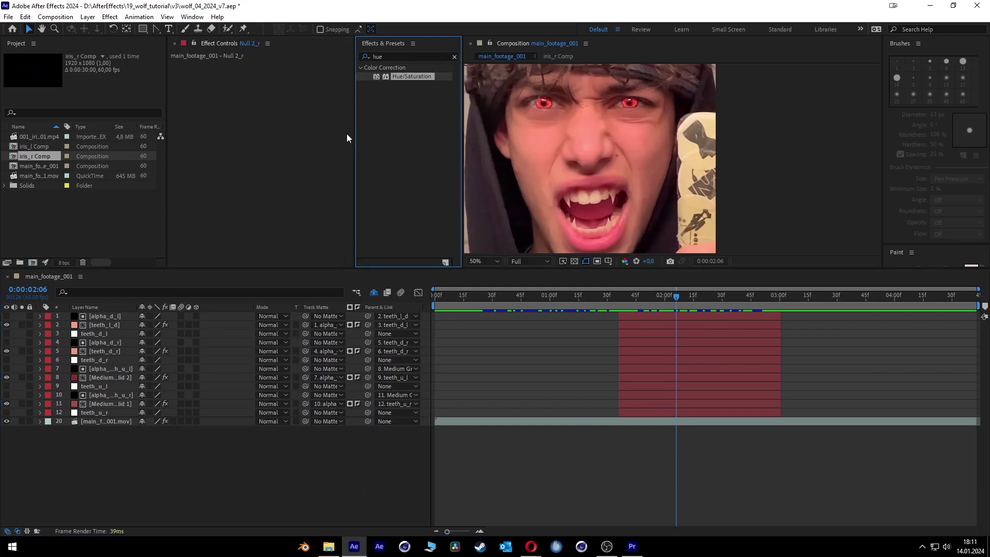
drag(354, 136, 275, 136)
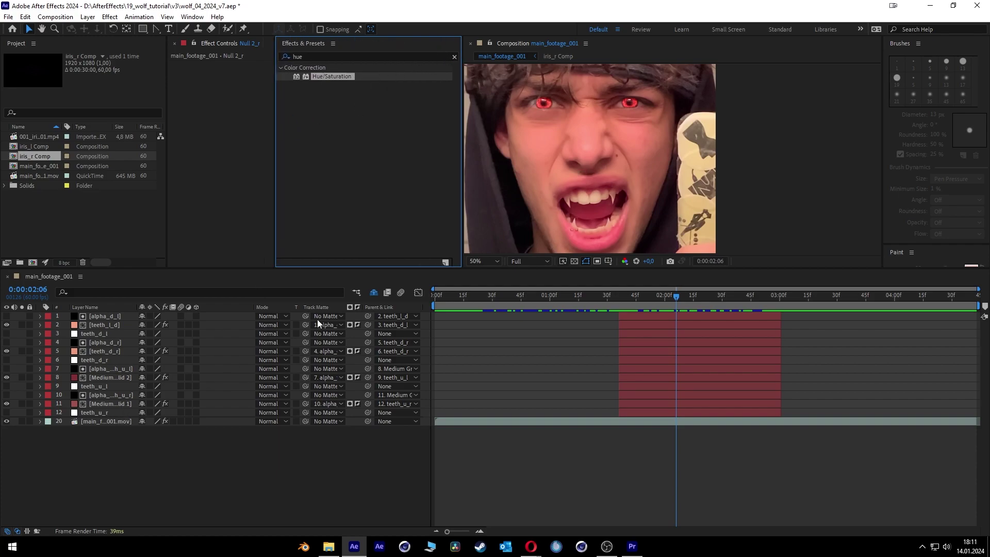
Reveal the shy layers, then open iris_r Comp and apply Hue/Saturation to its iris clip.
click(374, 292)
double_click(97, 451)
drag(338, 81, 106, 324)
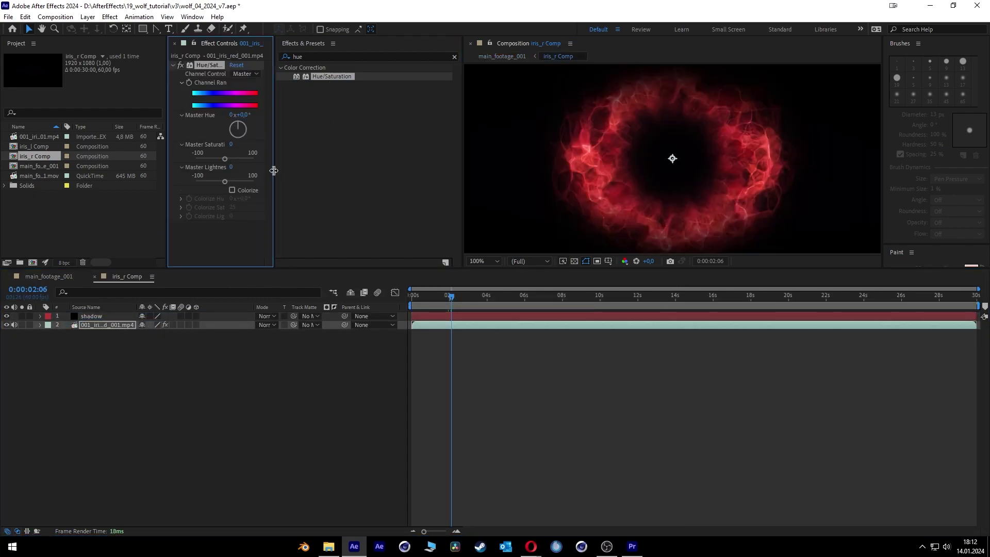
Enable Colorize on the iris clip's Hue/Saturation, raise Colorize Saturation, and set Colorize Hue to 44° for a yellow iris.
drag(274, 170, 331, 170)
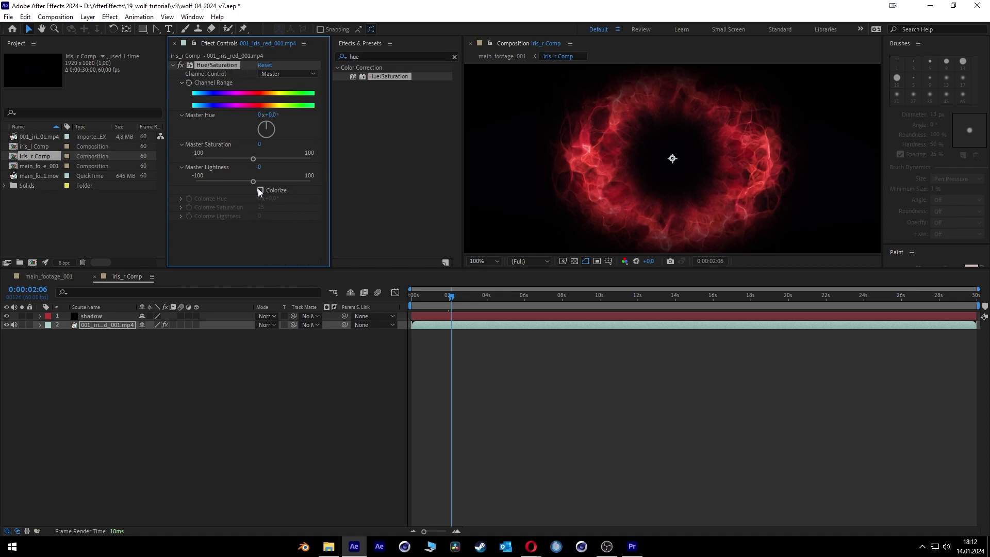
click(261, 190)
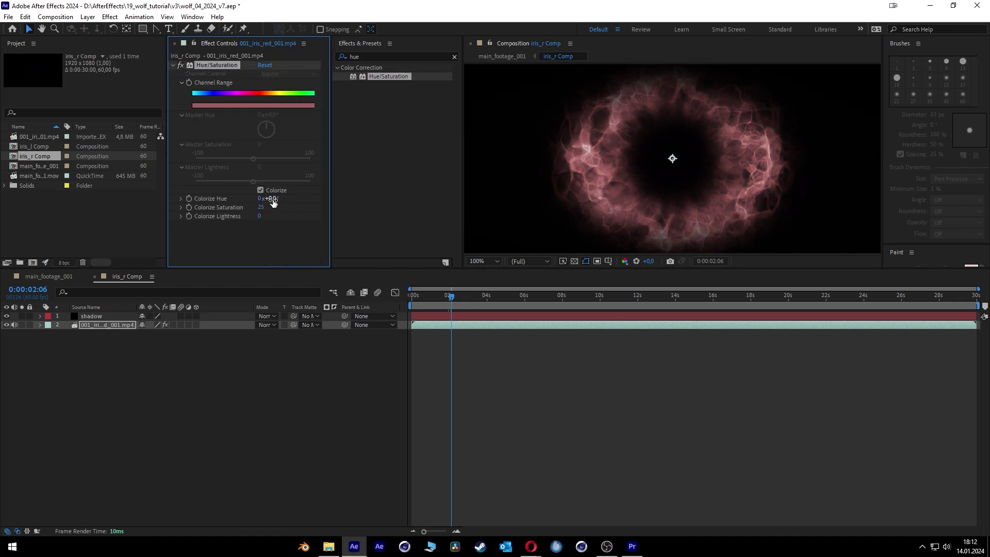
drag(270, 197, 292, 204)
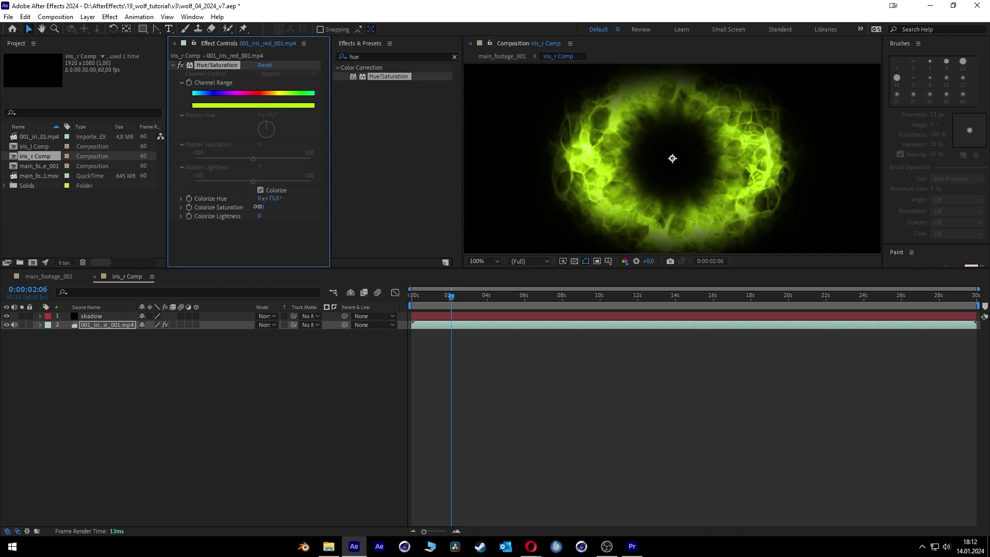
drag(276, 201, 262, 199)
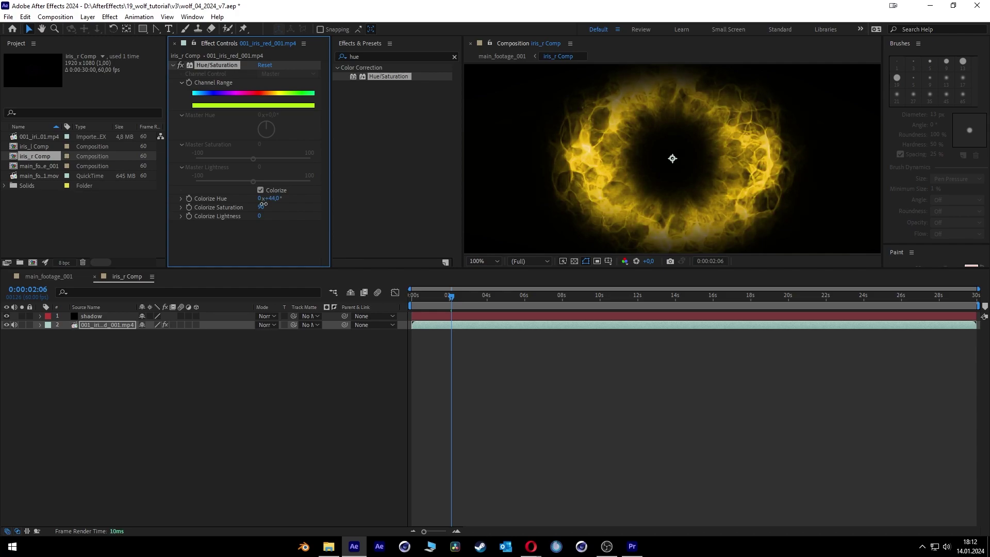
Return to main_footage_001 and hide the upper main_footage_001.mov layer that carries the red Curves adjustment around the eyes.
click(56, 278)
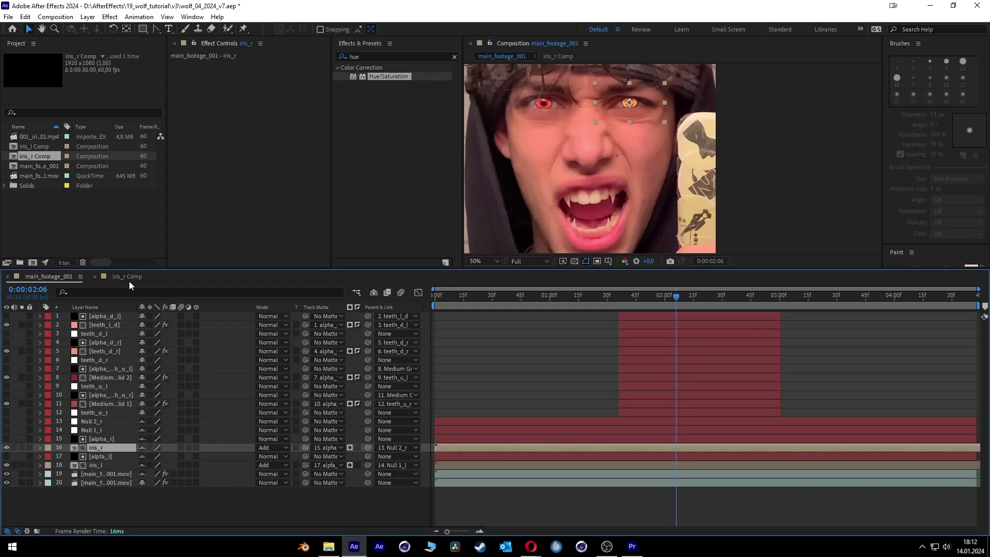
click(353, 500)
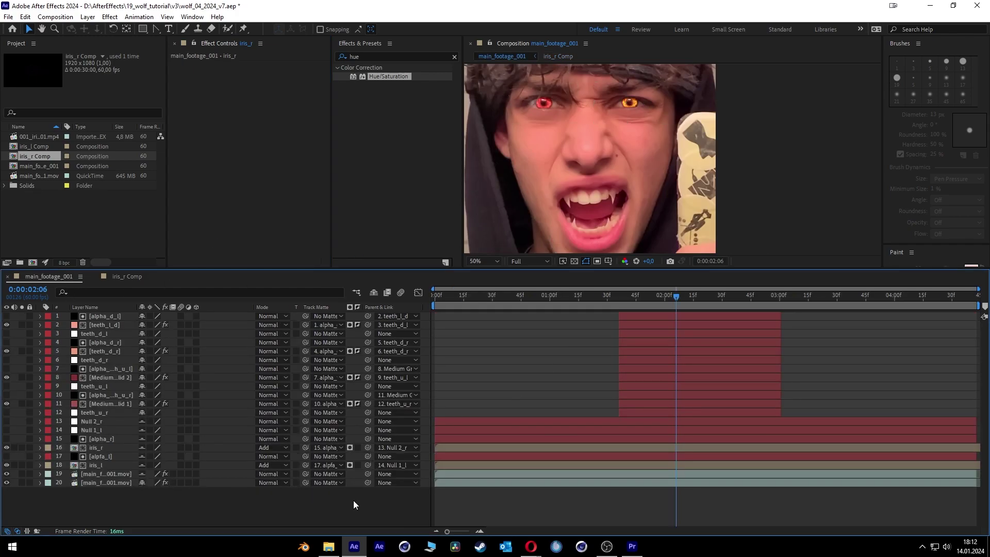
click(100, 474)
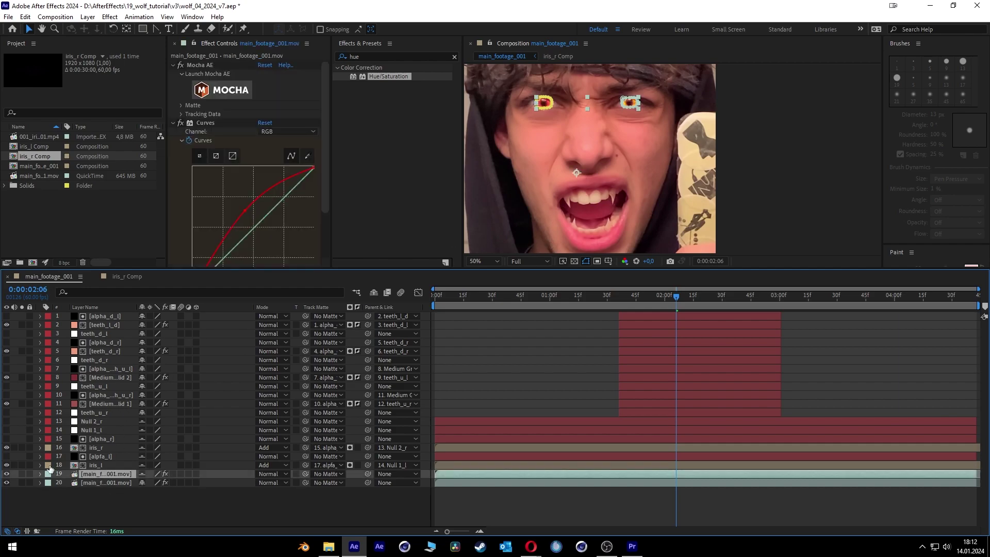
click(141, 502)
Inspect the recoloured iris_r beside the red iris_l, up close and across nearby frames, and reduce the timeline height.
scroll(632, 113, up, 1)
drag(632, 113, 723, 272)
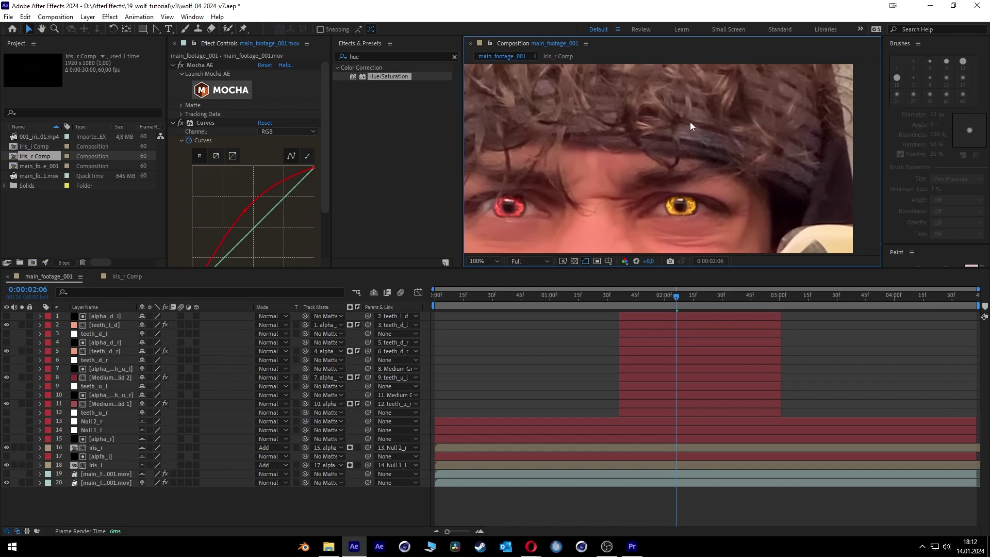
scroll(687, 127, down, 4)
scroll(670, 151, up, 2)
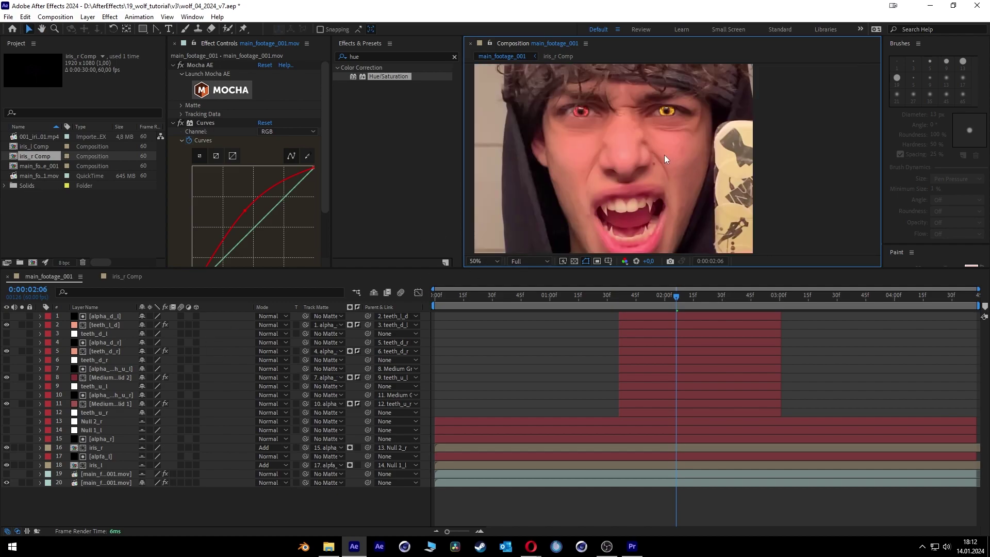
scroll(663, 159, down, 2)
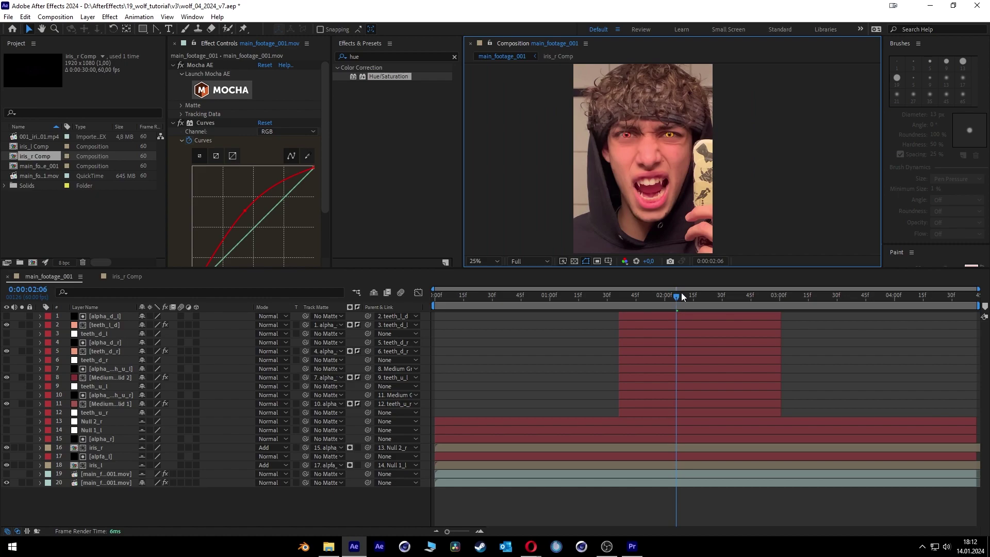
mouse_move(681, 296)
mouse_down()
mouse_move(772, 296)
mouse_move(689, 301)
mouse_up()
drag(667, 269, 670, 330)
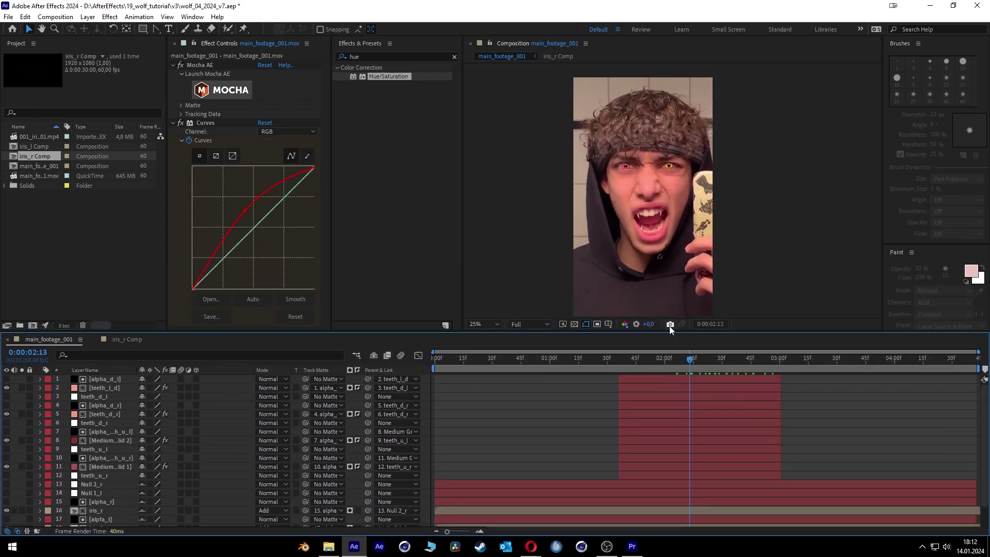